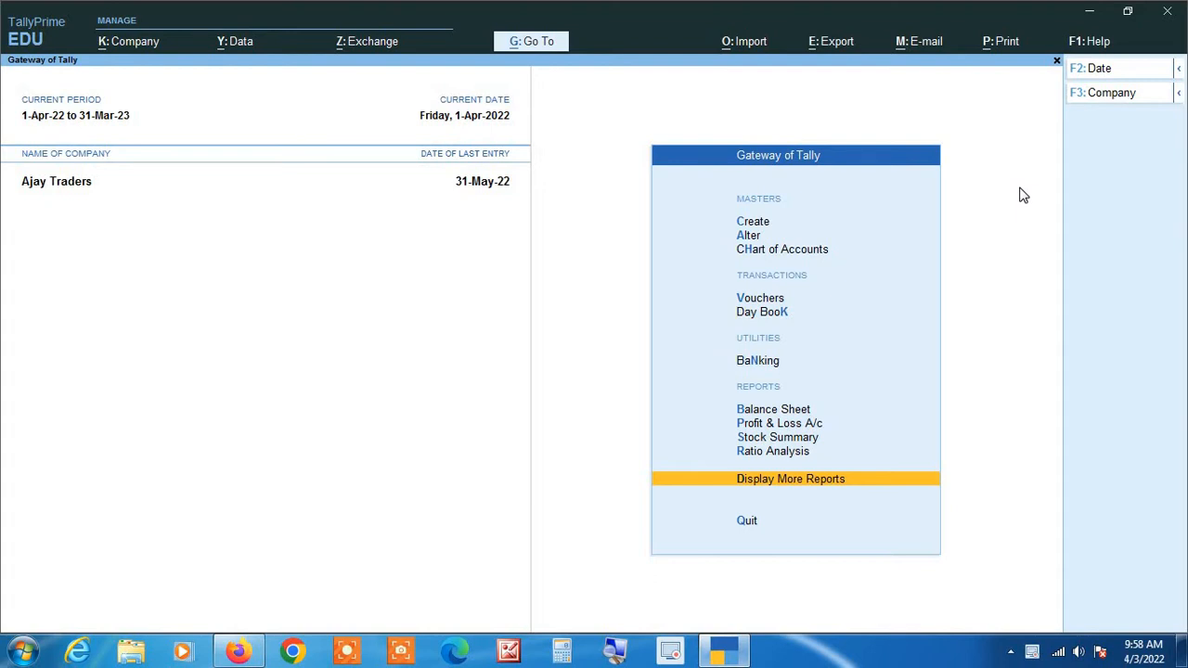
Set the company's current period to 1-4-2020 through 31-3-2021.
{"action": "key", "text": "alt+F2"}
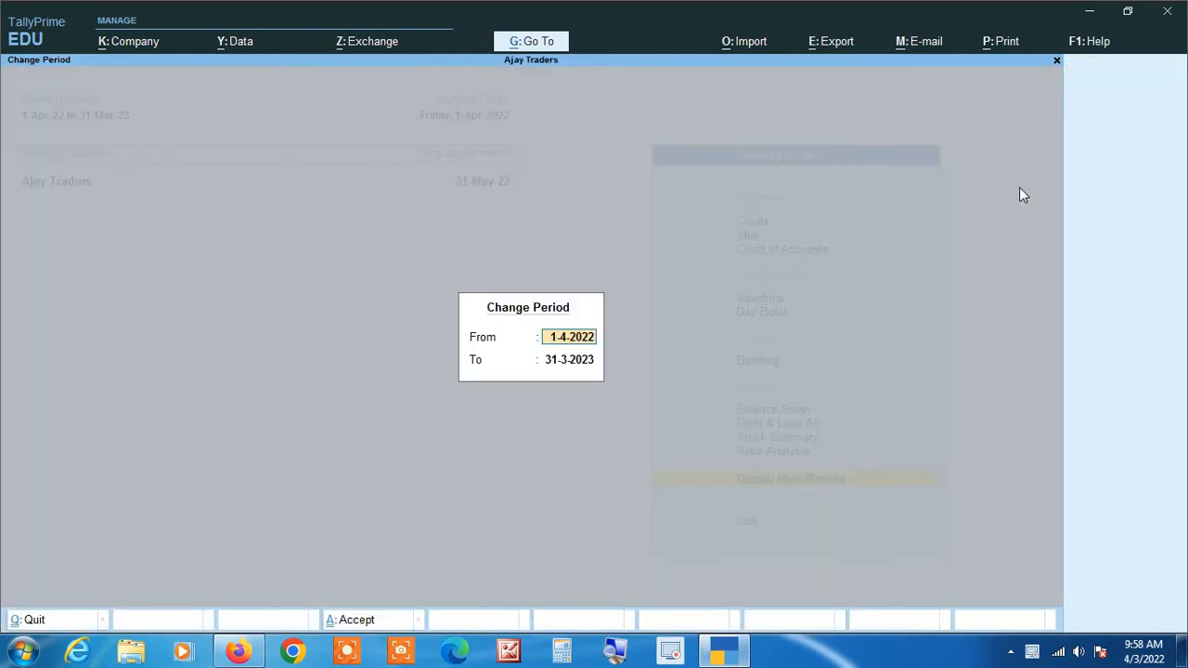
{"action": "type", "text": "1-4-2020"}
{"action": "key", "text": "Return"}
{"action": "type", "text": "31-3-2"}
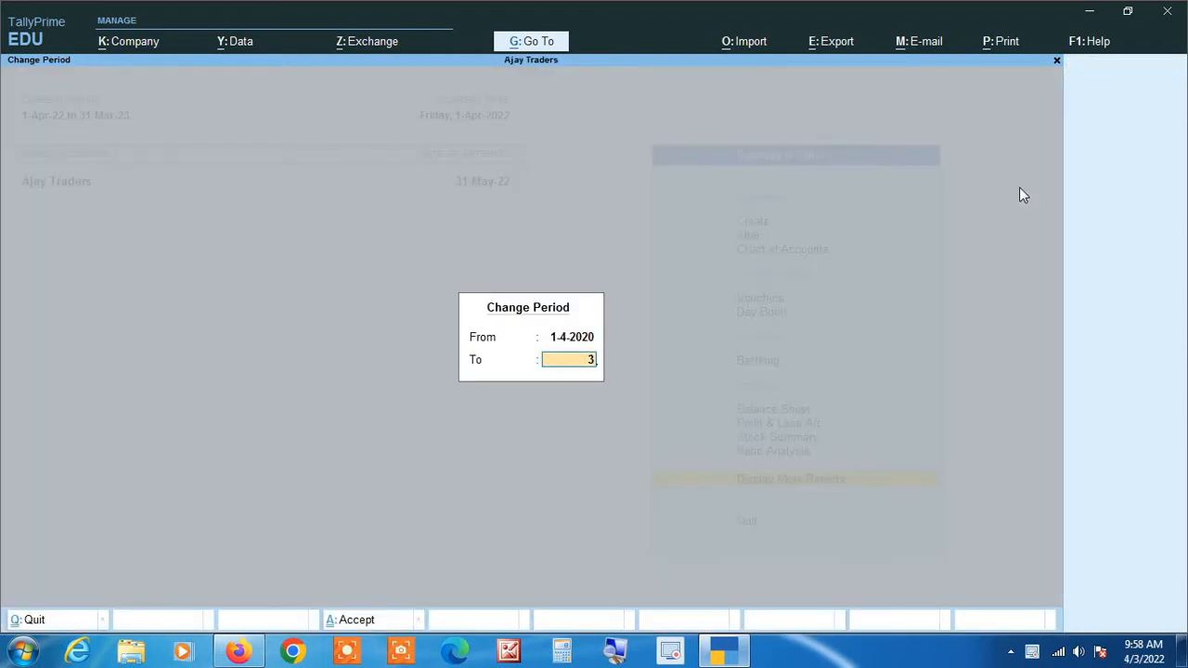
{"action": "type", "text": "1 3 21"}
{"action": "key", "text": "Return"}
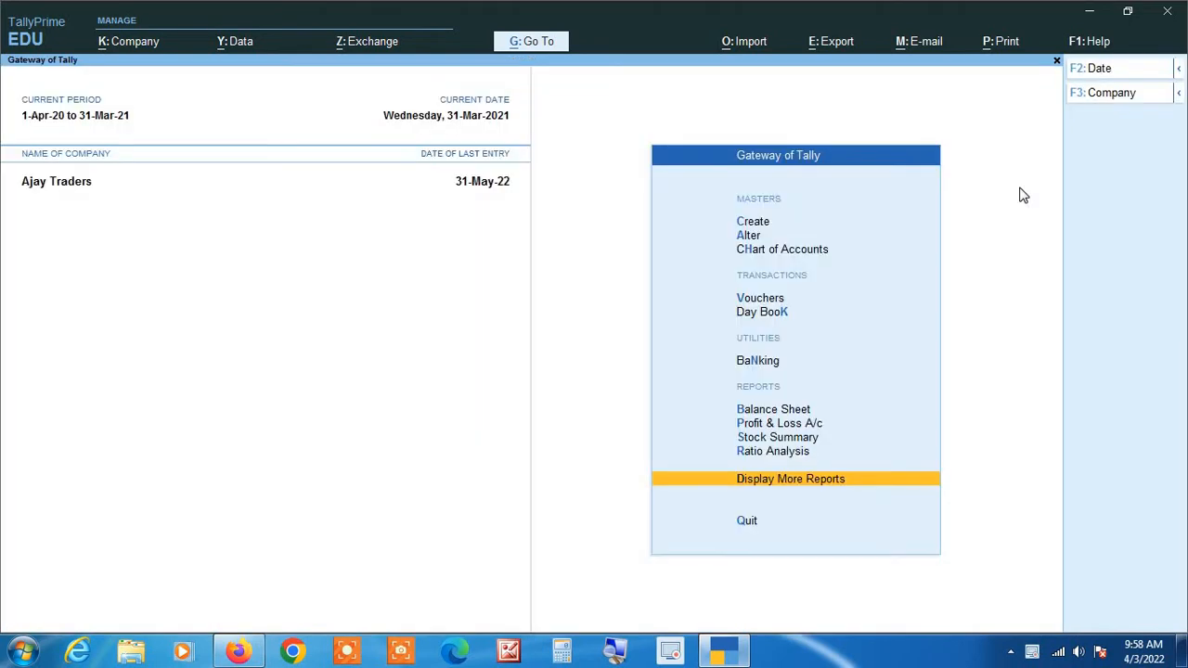
Open the Day Book and clear both period dates to cover the full year from 1-Apr-20 to 31-Mar-21.
{"action": "key", "text": "k"}
{"action": "key", "text": "F2"}
{"action": "key", "text": "BackSpace"}
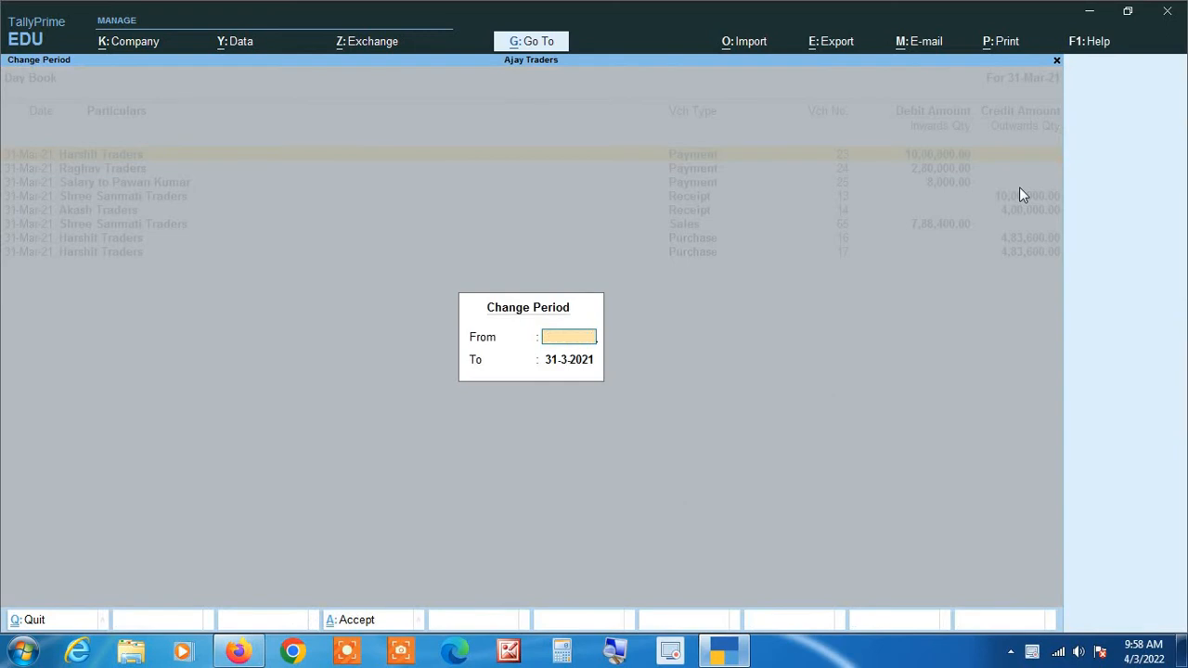
{"action": "key", "text": "Return"}
{"action": "key", "text": "BackSpace"}
{"action": "key", "text": "Return"}
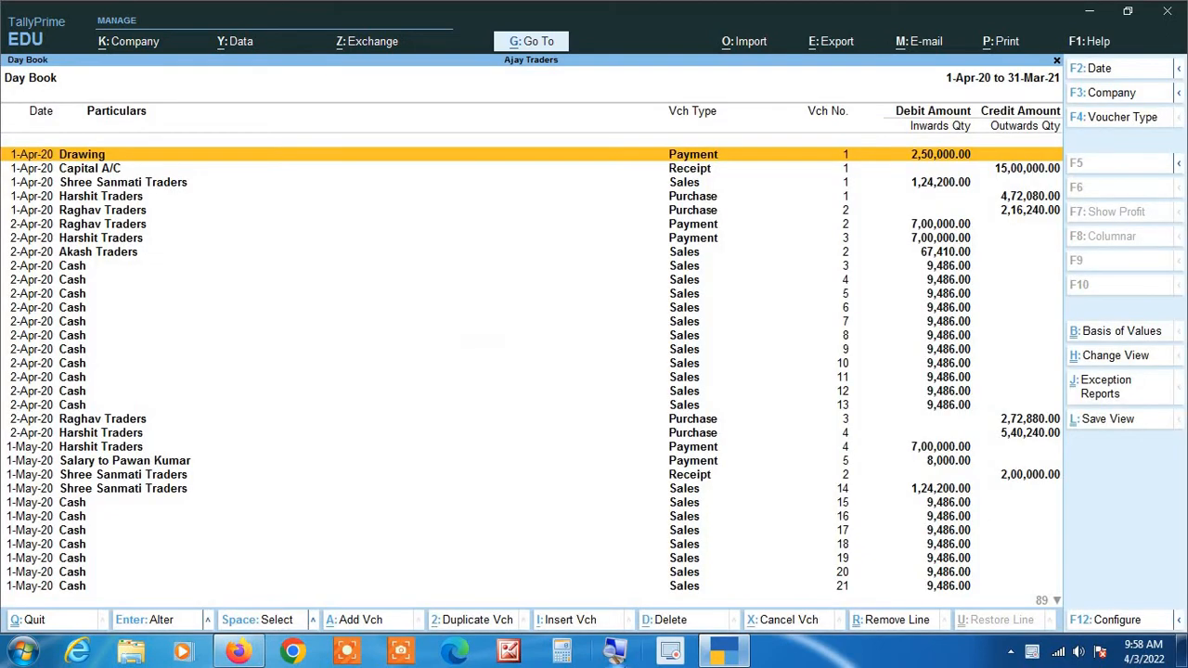
Examine the Day Book vouchers for financial year 2020-21 through to the last entries, and return to the Gateway of Tally.
{"action": "left_click", "coordinate": [616, 651]}
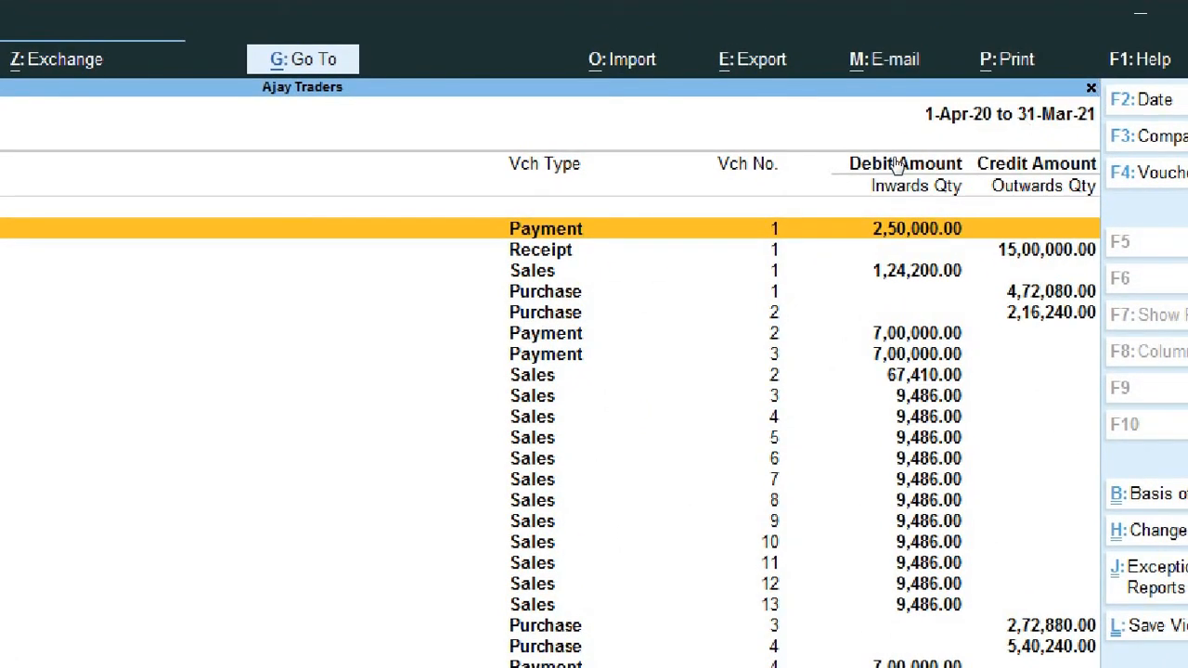
{"action": "key", "text": "Down"}
{"action": "key", "text": "Down"}
{"action": "key", "text": "Down"}
{"action": "key", "text": "Down"}
{"action": "key", "text": "Down"}
{"action": "key", "text": "Down"}
{"action": "key", "text": "Down"}
{"action": "key", "text": "Down"}
{"action": "key", "text": "Down"}
{"action": "key", "text": "Down"}
{"action": "key", "text": "Down"}
{"action": "key", "text": "Down"}
{"action": "key", "text": "Down"}
{"action": "key", "text": "Down"}
{"action": "key", "text": "Down"}
{"action": "key", "text": "Down"}
{"action": "key", "text": "Down"}
{"action": "key", "text": "Down"}
{"action": "key", "text": "Down"}
{"action": "key", "text": "Down"}
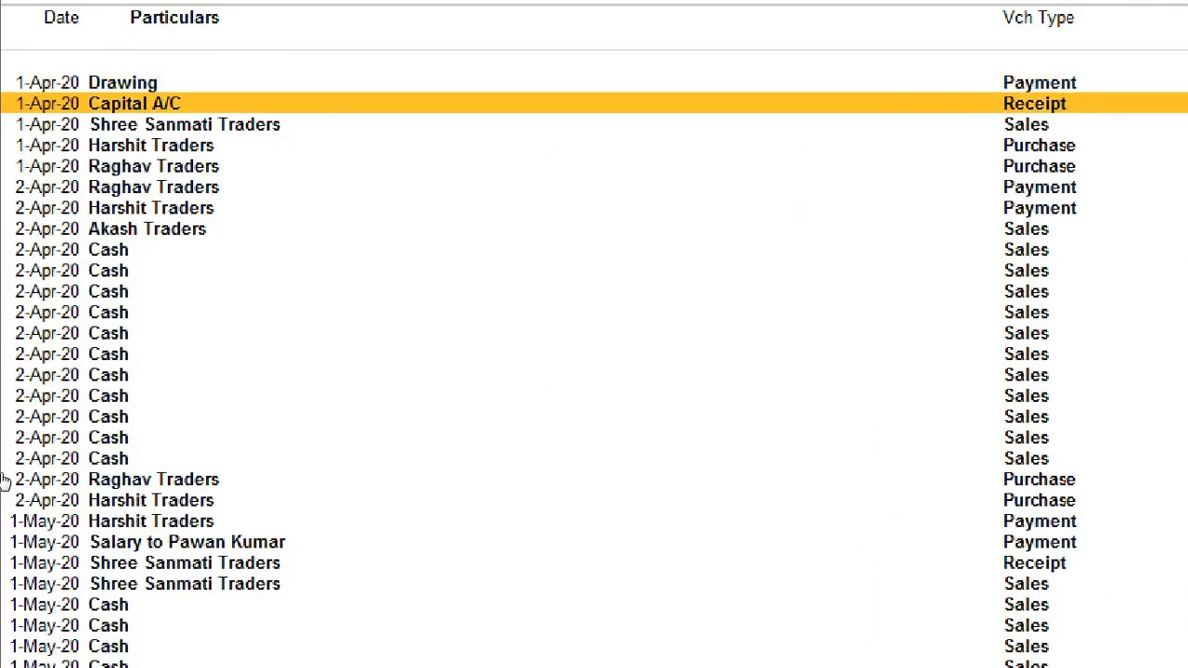
{"action": "key", "text": "Down"}
{"action": "key", "text": "Down"}
{"action": "key", "text": "Down"}
{"action": "key", "text": "Down"}
{"action": "key", "text": "Down"}
{"action": "key", "text": "Down"}
{"action": "key", "text": "Down"}
{"action": "key", "text": "Down"}
{"action": "key", "text": "Down"}
{"action": "key", "text": "Down"}
{"action": "key", "text": "Down"}
{"action": "key", "text": "Down"}
{"action": "key", "text": "Down"}
{"action": "key", "text": "Down"}
{"action": "key", "text": "Down"}
{"action": "key", "text": "Down"}
{"action": "key", "text": "Down"}
{"action": "key", "text": "Down"}
{"action": "key", "text": "Down"}
{"action": "key", "text": "Down"}
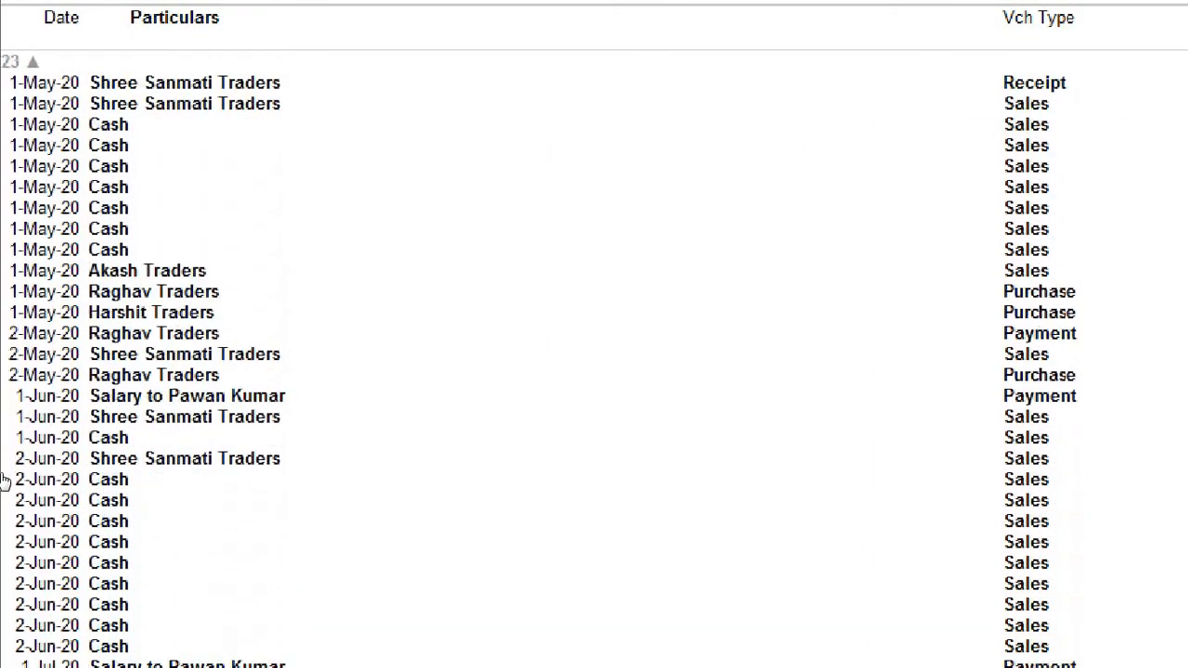
{"action": "key", "text": "Down"}
{"action": "key", "text": "Down"}
{"action": "key", "text": "Down"}
{"action": "key", "text": "Down"}
{"action": "key", "text": "Down"}
{"action": "key", "text": "Down"}
{"action": "key", "text": "Down"}
{"action": "key", "text": "Down"}
{"action": "key", "text": "Down"}
{"action": "key", "text": "Down"}
{"action": "key", "text": "Down"}
{"action": "key", "text": "Down"}
{"action": "key", "text": "Down"}
{"action": "key", "text": "Down"}
{"action": "key", "text": "Down"}
{"action": "key", "text": "Down"}
{"action": "key", "text": "Down"}
{"action": "key", "text": "Down"}
{"action": "key", "text": "Down"}
{"action": "key", "text": "Down"}
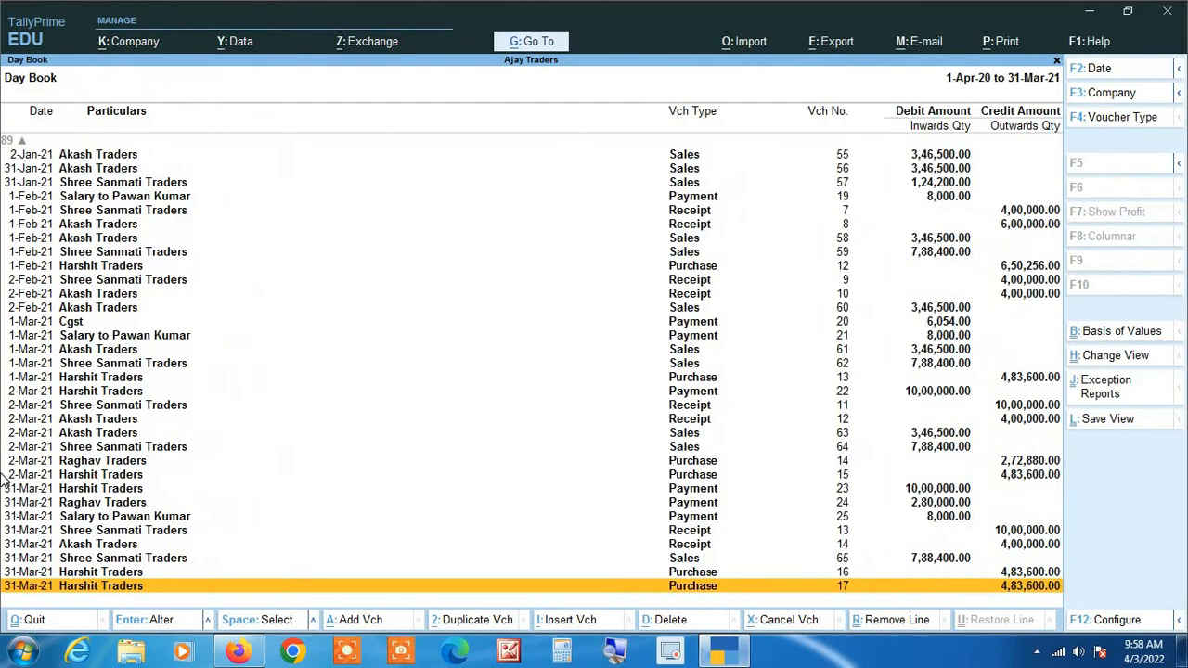
{"action": "key", "text": "Escape"}
{"action": "key", "text": "Escape"}
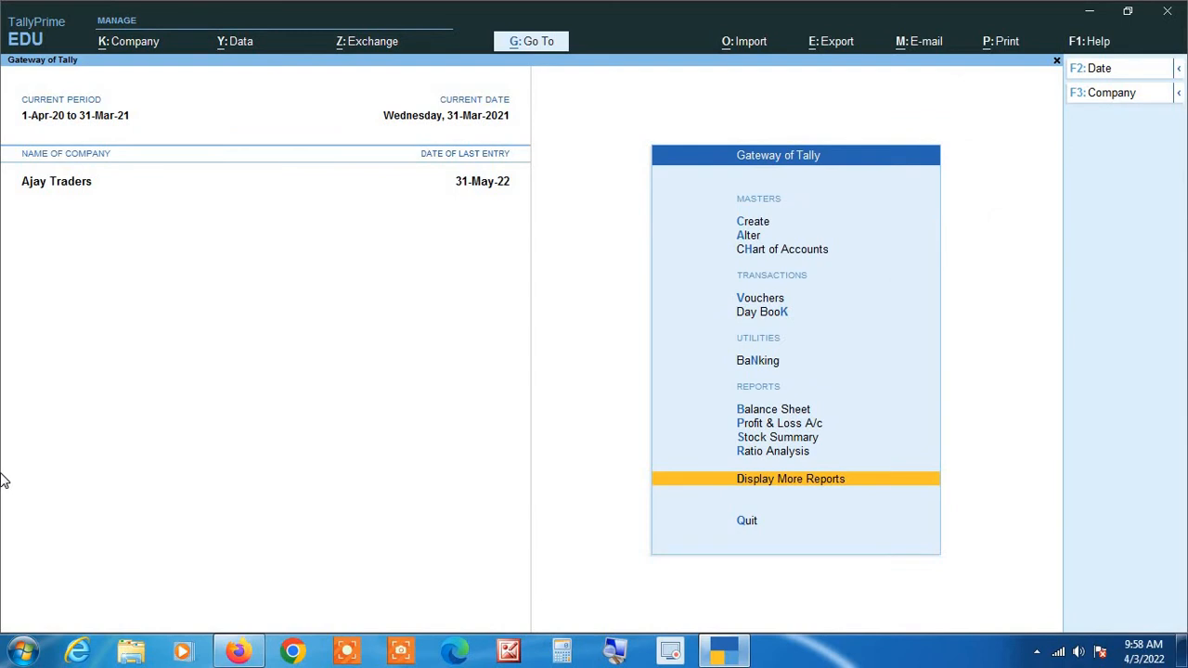
Change the company's current period to 1-4-2021 through 31-3-2022.
{"action": "key", "text": "alt+F2"}
{"action": "type", "text": "1"}
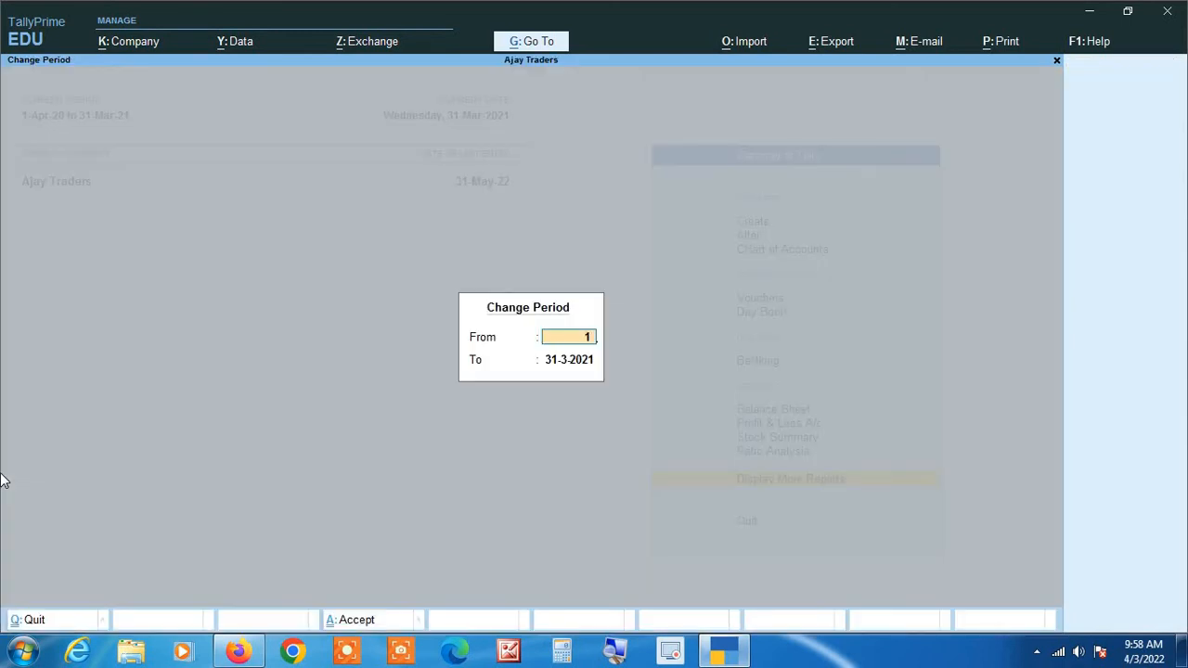
{"action": "type", "text": " 4 2021"}
{"action": "key", "text": "Return"}
{"action": "type", "text": "31 3"}
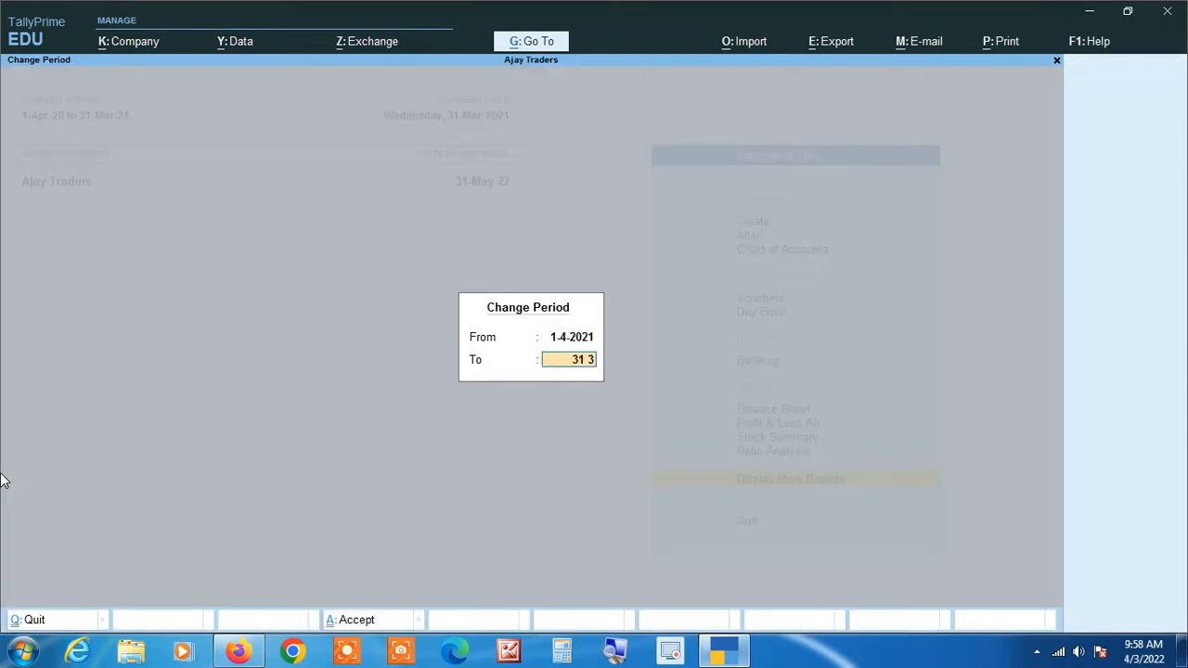
{"action": "type", "text": " 22"}
{"action": "key", "text": "Return"}
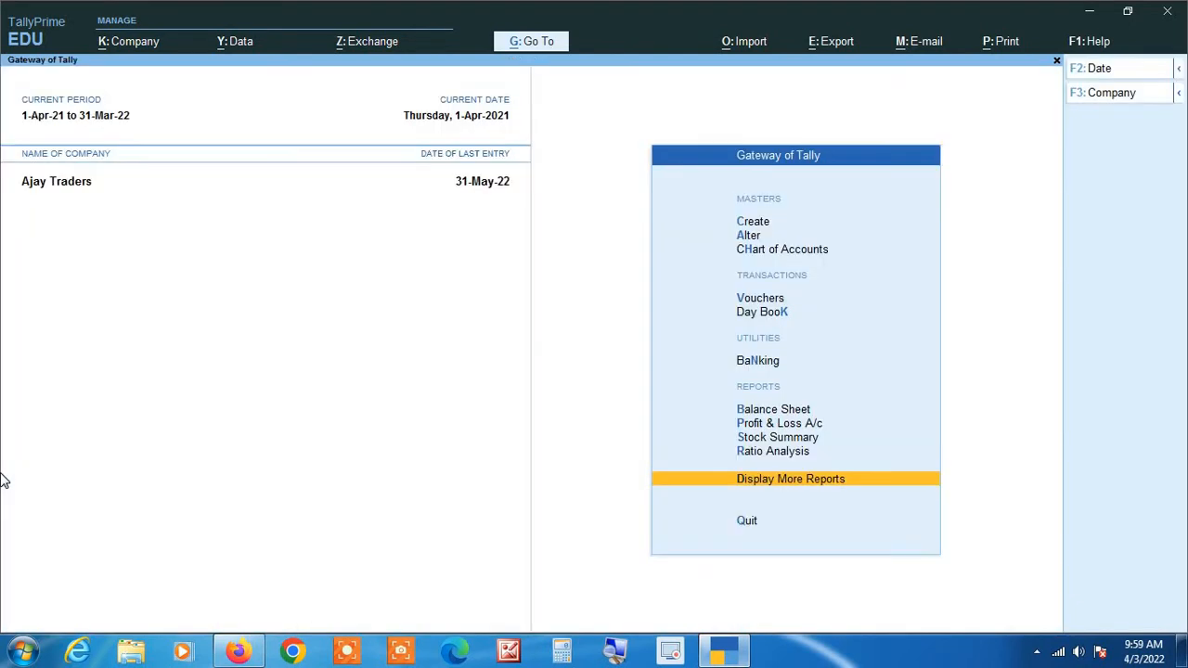
Display the Day Book for the whole year from 1-Apr-21 to 31-Mar-22.
{"action": "key", "text": "Return"}
{"action": "key", "text": "k"}
{"action": "key", "text": "F2"}
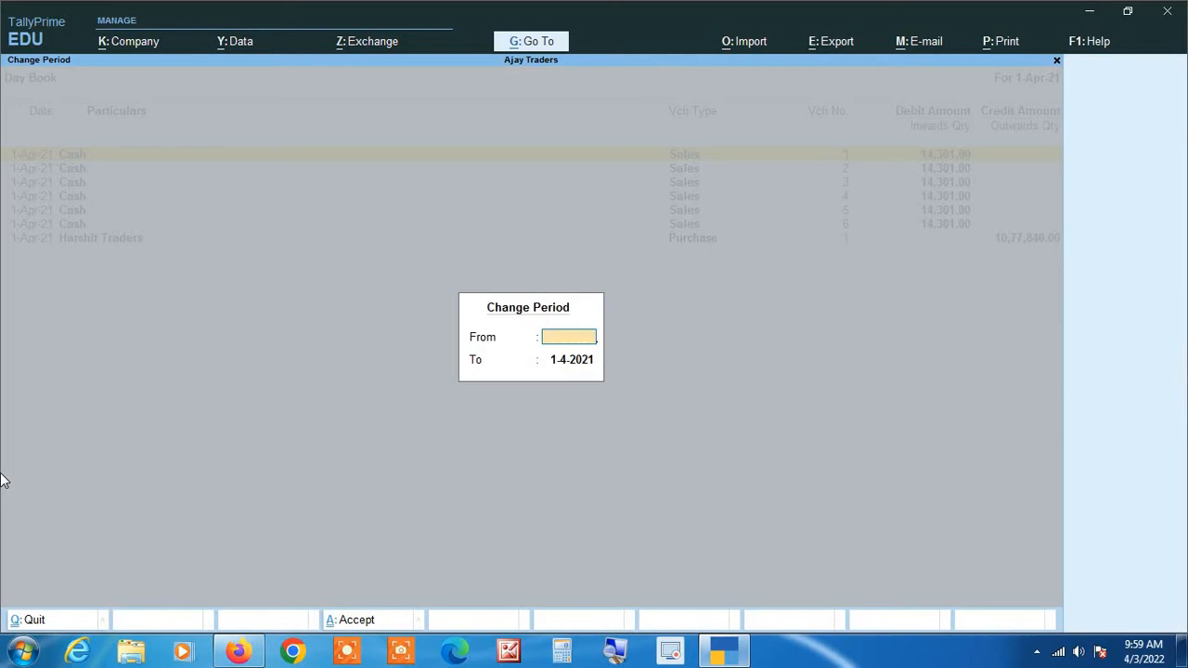
{"action": "key", "text": "Return"}
{"action": "key", "text": "Return"}
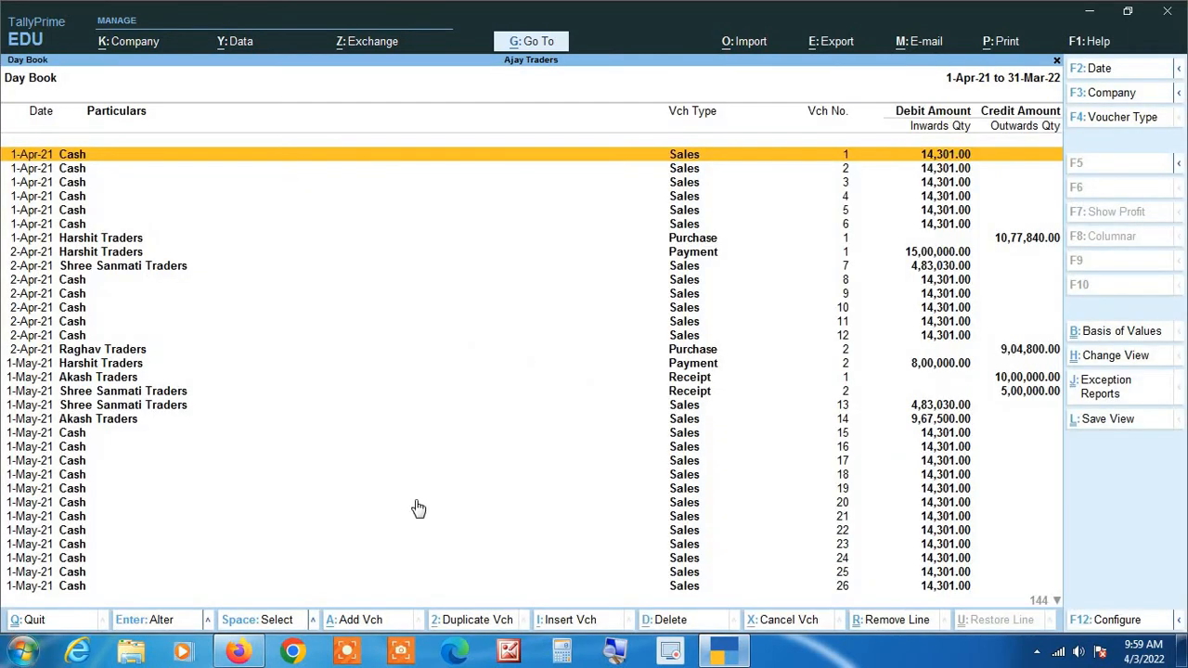
Examine the Day Book vouchers for financial year 2021-22 down to the March 2022 entries, and return to the Gateway of Tally.
{"action": "left_click", "coordinate": [615, 652]}
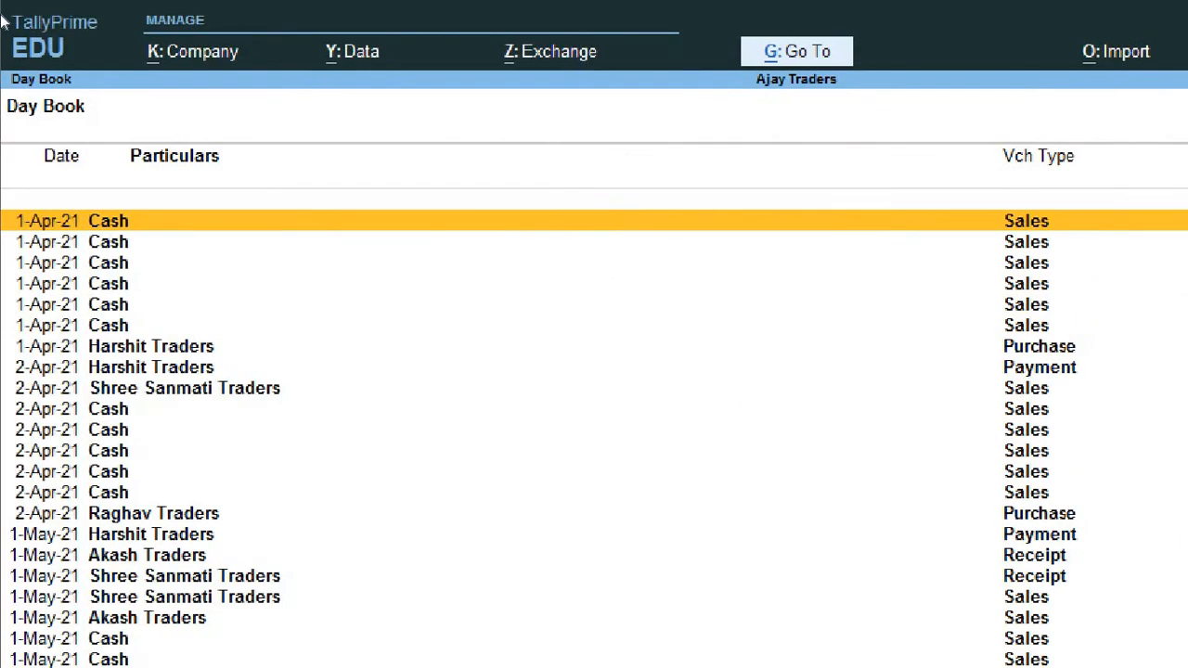
{"action": "key", "text": "Down"}
{"action": "key", "text": "Down"}
{"action": "key", "text": "Down"}
{"action": "key", "text": "Down"}
{"action": "key", "text": "Down"}
{"action": "key", "text": "Down"}
{"action": "key", "text": "Down"}
{"action": "key", "text": "Down"}
{"action": "key", "text": "Down"}
{"action": "key", "text": "Down"}
{"action": "key", "text": "Down"}
{"action": "key", "text": "Down"}
{"action": "key", "text": "Down"}
{"action": "key", "text": "Down"}
{"action": "key", "text": "Down"}
{"action": "key", "text": "Down"}
{"action": "key", "text": "Down"}
{"action": "key", "text": "Down"}
{"action": "key", "text": "Down"}
{"action": "key", "text": "Down"}
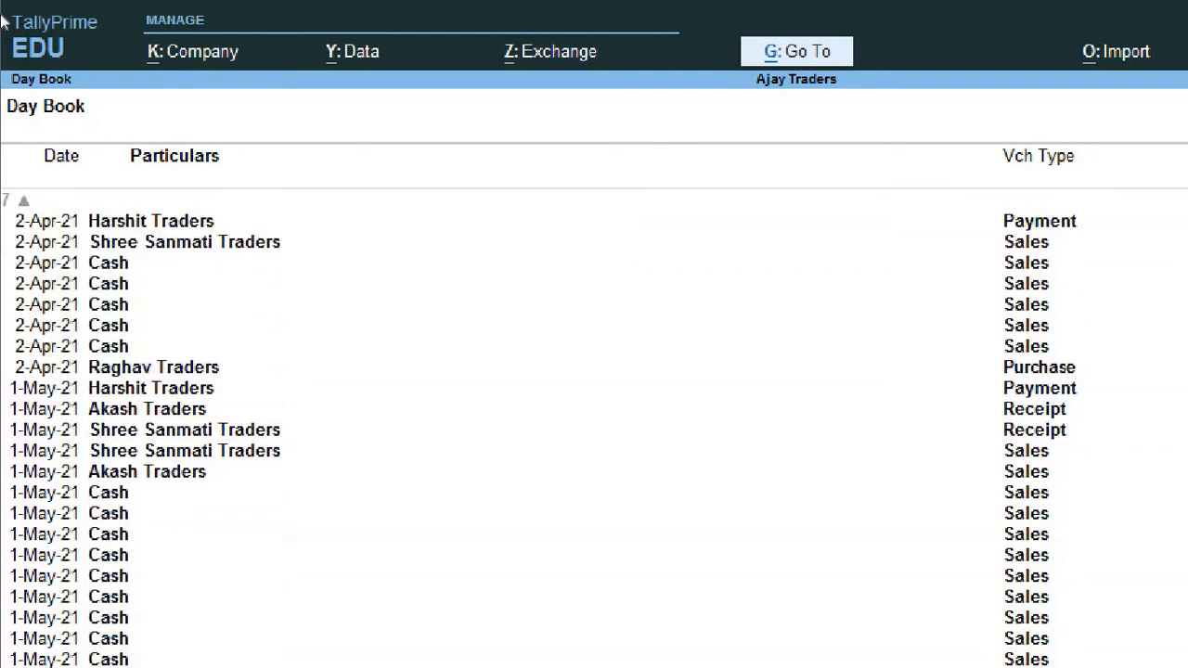
{"action": "key", "text": "Down"}
{"action": "key", "text": "Down"}
{"action": "key", "text": "Down"}
{"action": "key", "text": "Down"}
{"action": "key", "text": "Down"}
{"action": "key", "text": "Down"}
{"action": "key", "text": "Down"}
{"action": "key", "text": "Down"}
{"action": "key", "text": "Down"}
{"action": "key", "text": "Down"}
{"action": "key", "text": "Down"}
{"action": "key", "text": "Down"}
{"action": "key", "text": "Down"}
{"action": "key", "text": "Down"}
{"action": "key", "text": "Down"}
{"action": "key", "text": "Down"}
{"action": "key", "text": "Down"}
{"action": "key", "text": "Down"}
{"action": "key", "text": "Down"}
{"action": "key", "text": "Down"}
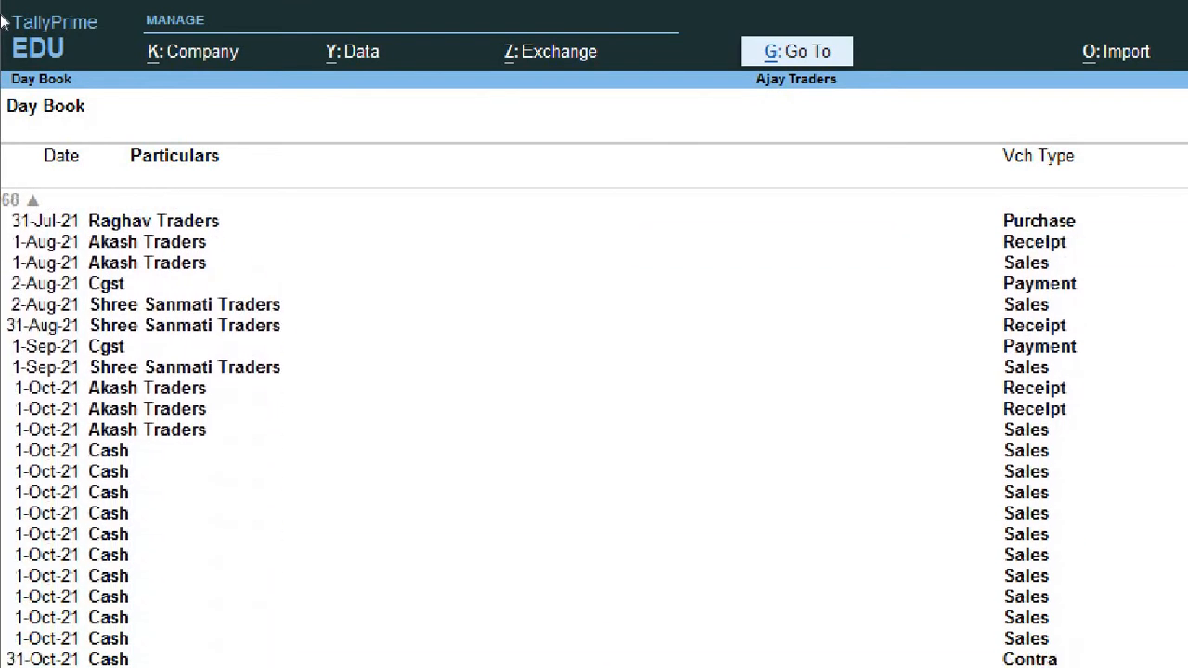
{"action": "key", "text": "Down"}
{"action": "key", "text": "Down"}
{"action": "key", "text": "Down"}
{"action": "key", "text": "Down"}
{"action": "key", "text": "Down"}
{"action": "key", "text": "Down"}
{"action": "key", "text": "Down"}
{"action": "key", "text": "Down"}
{"action": "key", "text": "Down"}
{"action": "key", "text": "Down"}
{"action": "key", "text": "Down"}
{"action": "key", "text": "Down"}
{"action": "key", "text": "Down"}
{"action": "key", "text": "Down"}
{"action": "key", "text": "Down"}
{"action": "key", "text": "Down"}
{"action": "key", "text": "Down"}
{"action": "key", "text": "Down"}
{"action": "key", "text": "Down"}
{"action": "key", "text": "Down"}
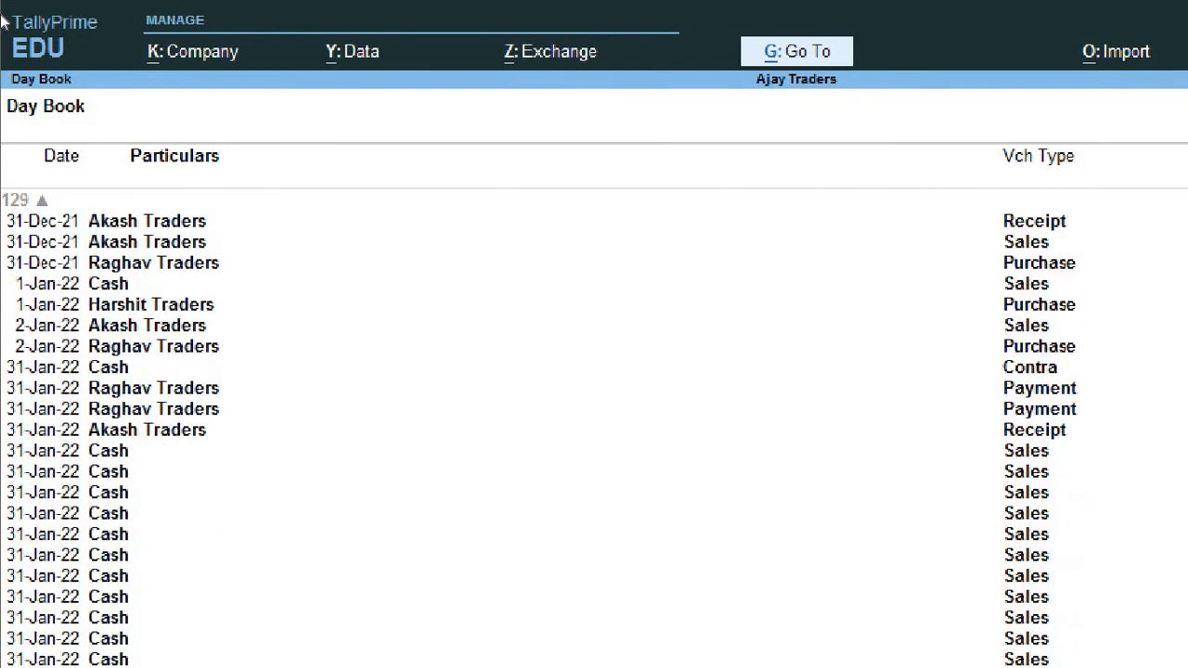
{"action": "key", "text": "Down"}
{"action": "key", "text": "Down"}
{"action": "key", "text": "Down"}
{"action": "key", "text": "Down"}
{"action": "key", "text": "Down"}
{"action": "key", "text": "Down"}
{"action": "key", "text": "Down"}
{"action": "key", "text": "Down"}
{"action": "key", "text": "Down"}
{"action": "key", "text": "Down"}
{"action": "key", "text": "Down"}
{"action": "key", "text": "Down"}
{"action": "key", "text": "Down"}
{"action": "key", "text": "Down"}
{"action": "key", "text": "Down"}
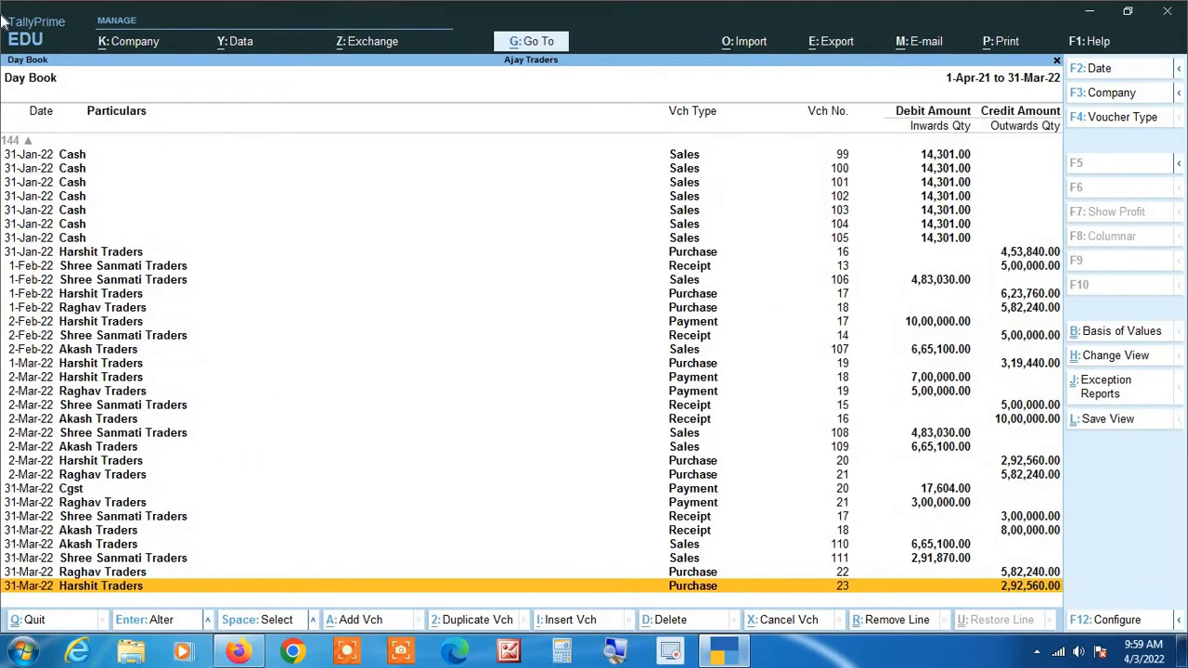
{"action": "key", "text": "Escape"}
{"action": "key", "text": "Escape"}
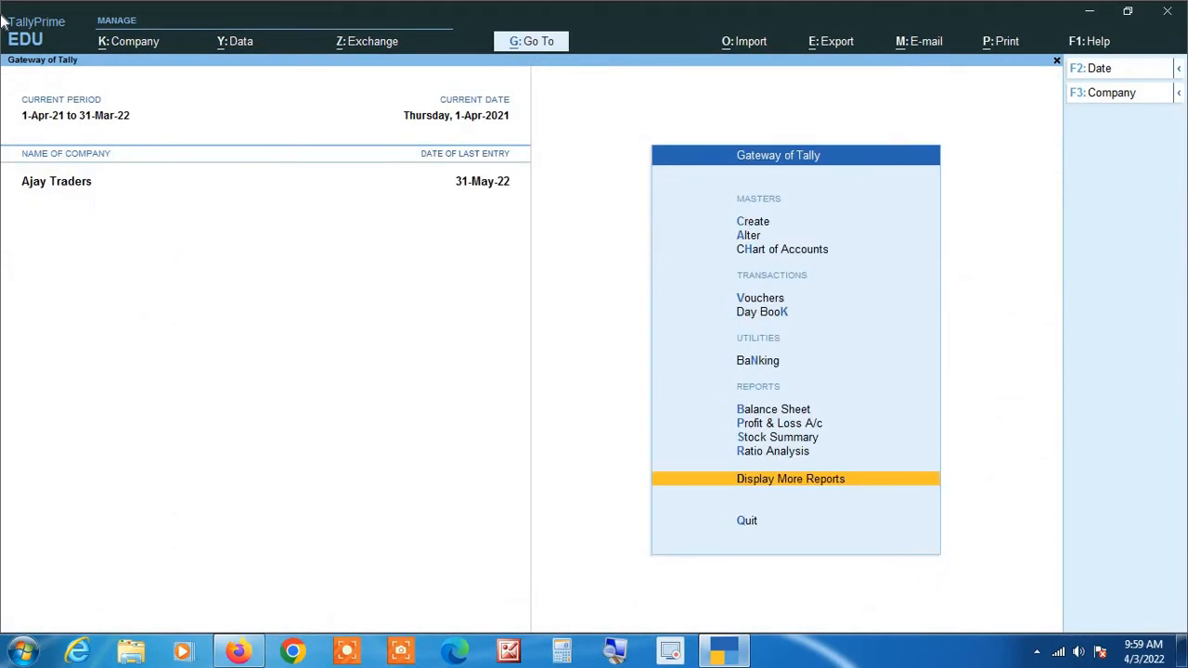
Set the company's current period back to 1-4-2022 through 31-3-2023.
{"action": "key", "text": "alt+F2"}
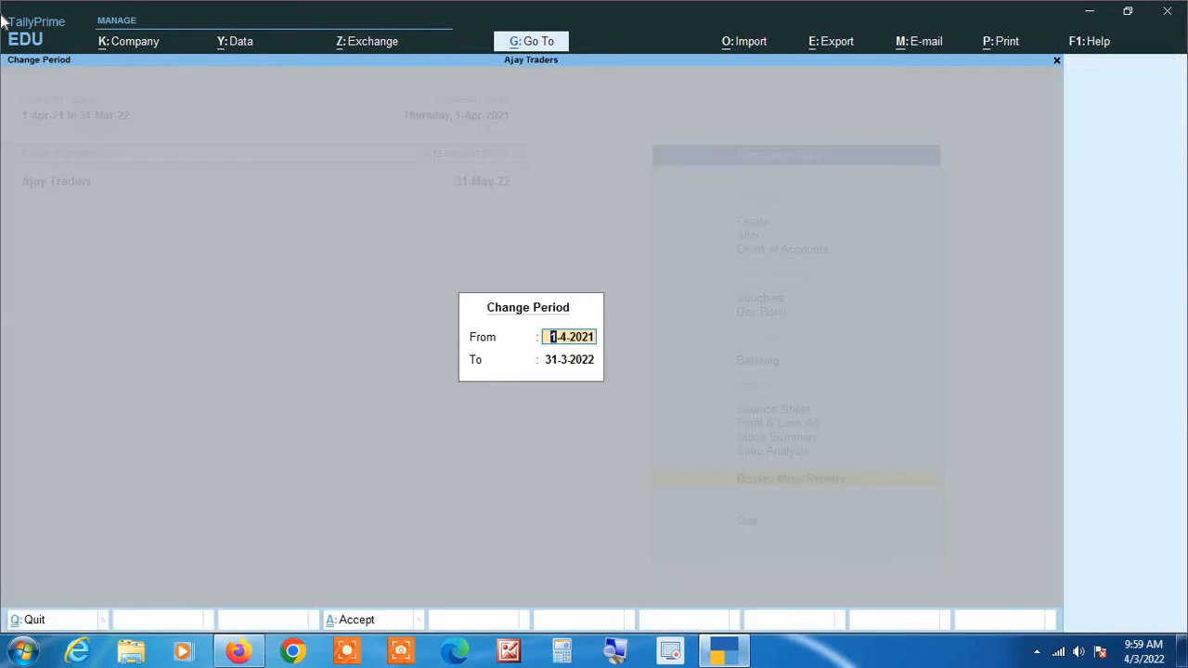
{"action": "type", "text": "1 4 22"}
{"action": "key", "text": "Return"}
{"action": "type", "text": "31 3 23"}
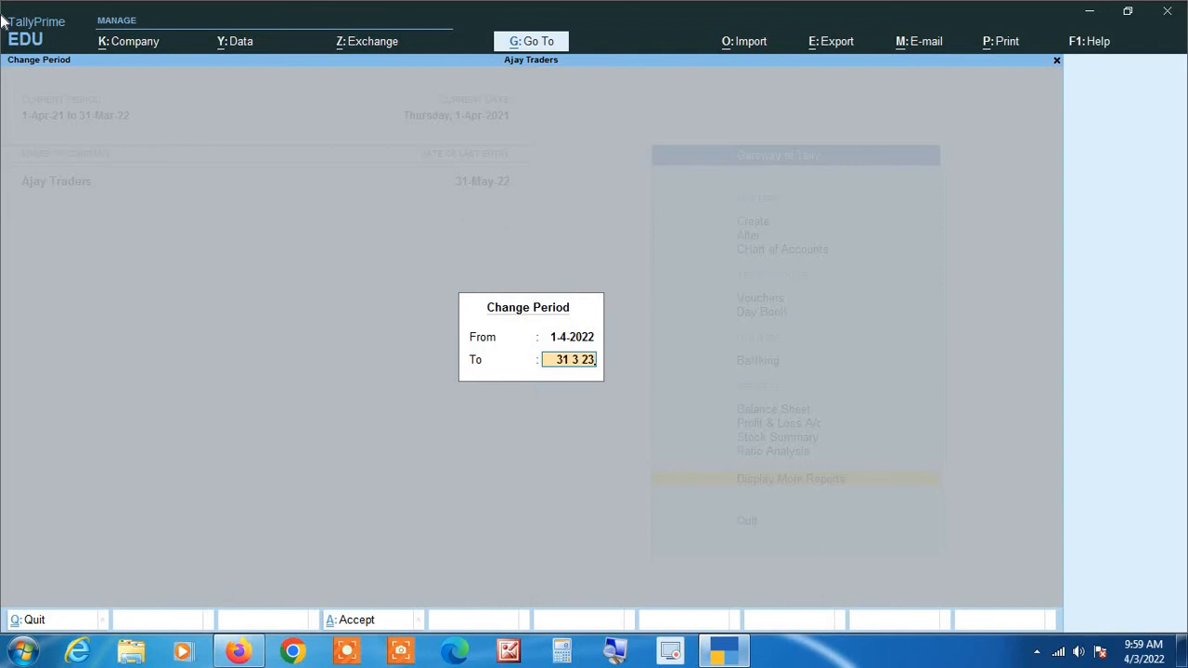
{"action": "key", "text": "Return"}
Open the Day Book from the additional reports and set its period to 1-Apr-22 through 31-May-22.
{"action": "key", "text": "Return"}
{"action": "key", "text": "Down"}
{"action": "key", "text": "Return"}
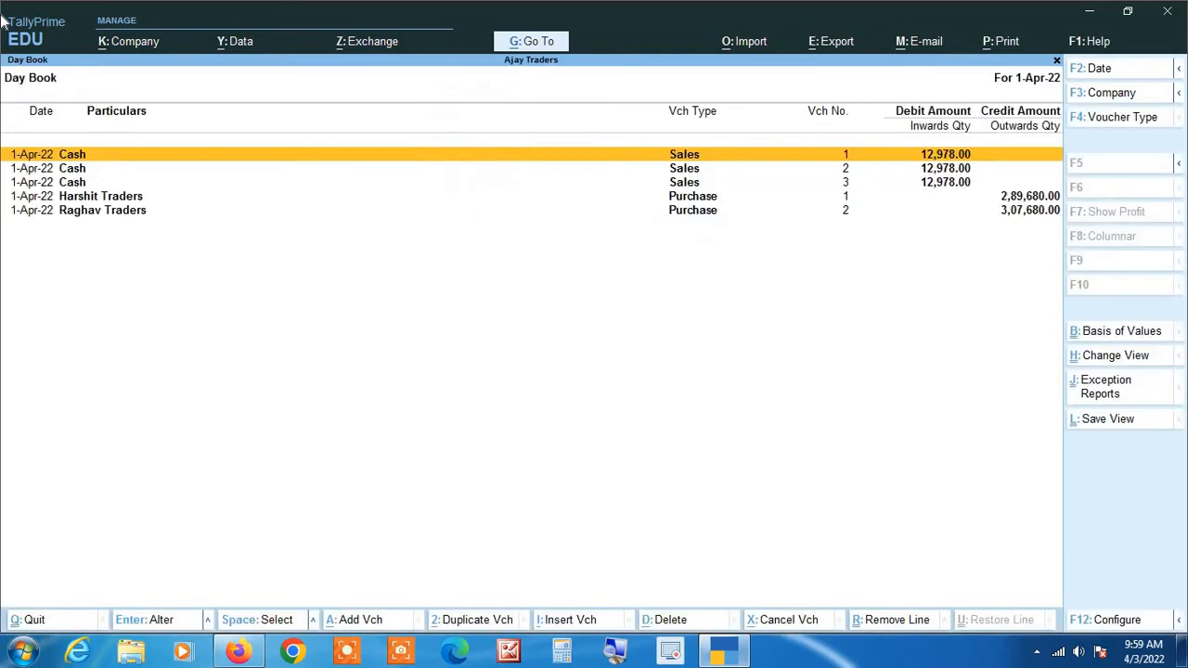
{"action": "key", "text": "F2"}
{"action": "key", "text": "Return"}
{"action": "type", "text": "31 5 22"}
{"action": "key", "text": "Return"}
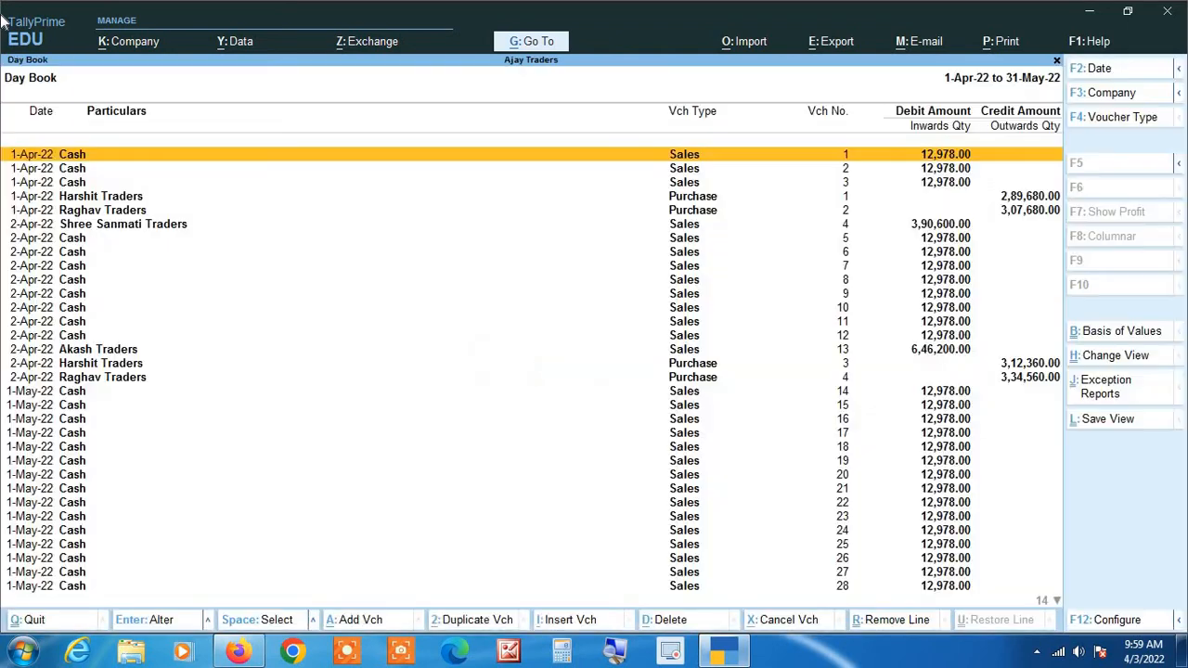
Examine the April and May 2022 vouchers in the Day Book, and return to the Gateway of Tally.
{"action": "left_click", "coordinate": [618, 654]}
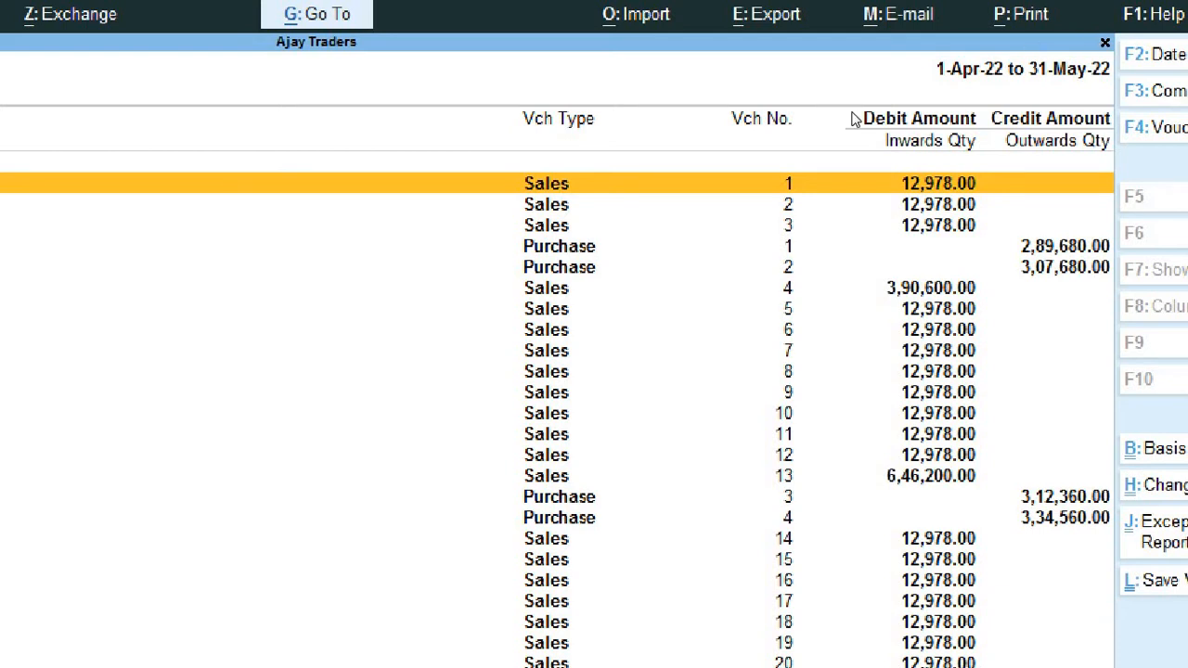
{"action": "key", "text": "Down"}
{"action": "key", "text": "Down"}
{"action": "key", "text": "Down"}
{"action": "key", "text": "Down"}
{"action": "key", "text": "Down"}
{"action": "key", "text": "Down"}
{"action": "key", "text": "Down"}
{"action": "key", "text": "Down"}
{"action": "key", "text": "Down"}
{"action": "key", "text": "Down"}
{"action": "key", "text": "Down"}
{"action": "key", "text": "Down"}
{"action": "key", "text": "Down"}
{"action": "key", "text": "Down"}
{"action": "key", "text": "Down"}
{"action": "key", "text": "Down"}
{"action": "key", "text": "Down"}
{"action": "key", "text": "Down"}
{"action": "key", "text": "Down"}
{"action": "key", "text": "Down"}
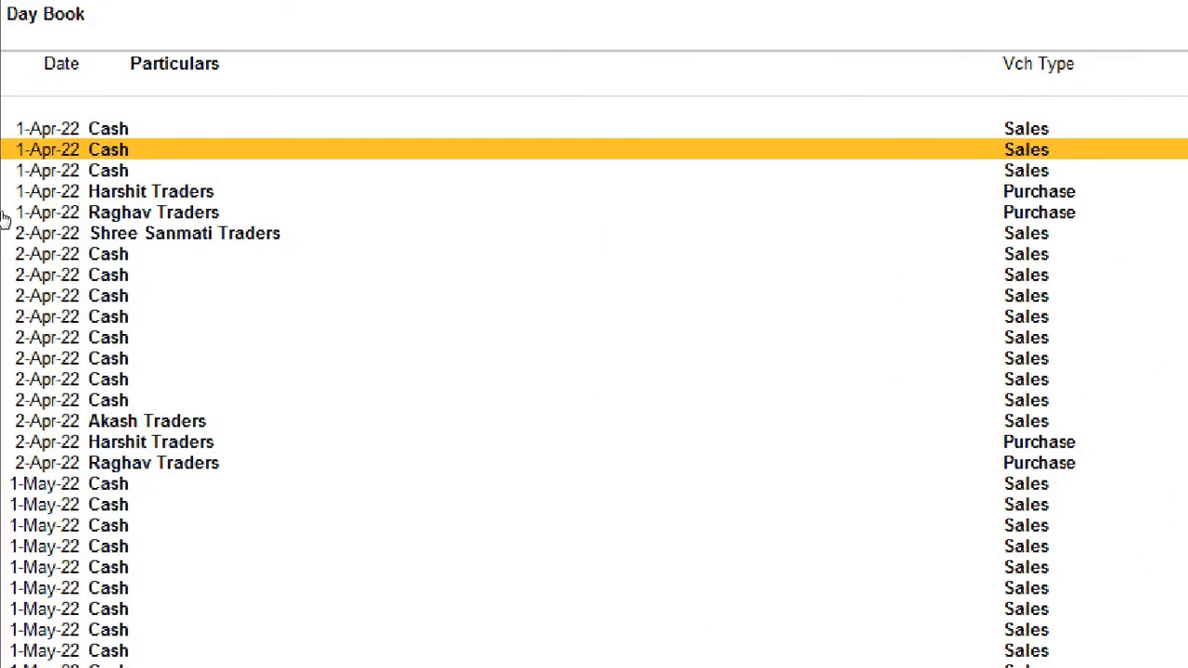
{"action": "key", "text": "Down"}
{"action": "key", "text": "Down"}
{"action": "key", "text": "Down"}
{"action": "key", "text": "Down"}
{"action": "key", "text": "Down"}
{"action": "key", "text": "Down"}
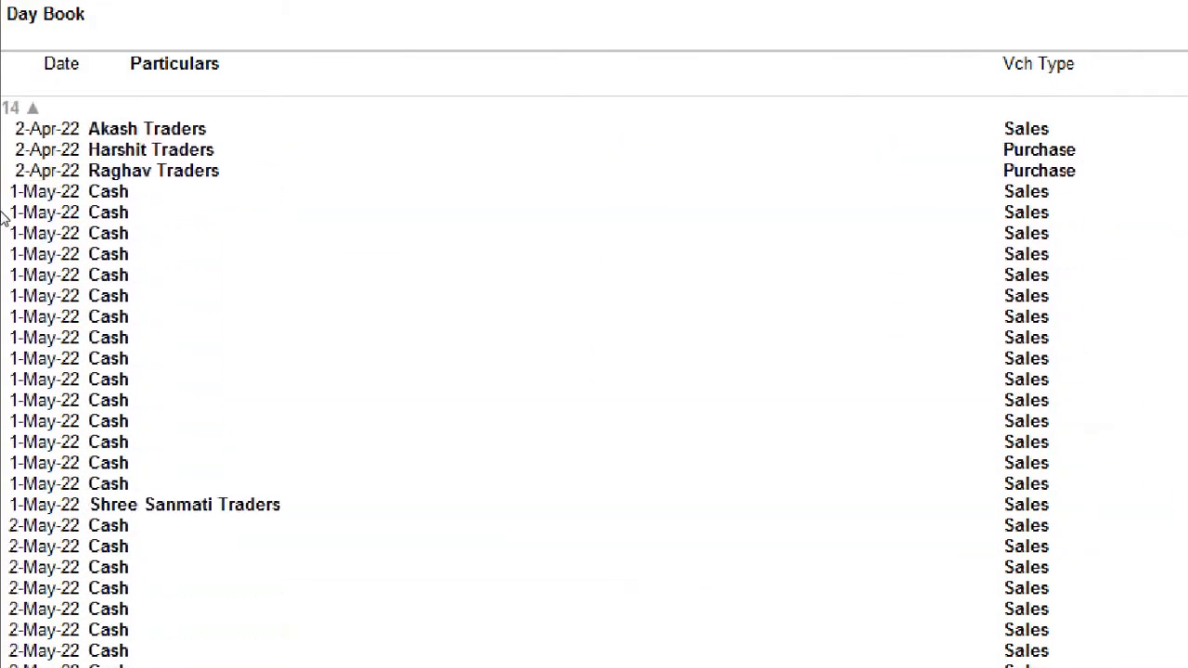
{"action": "key", "text": "Escape"}
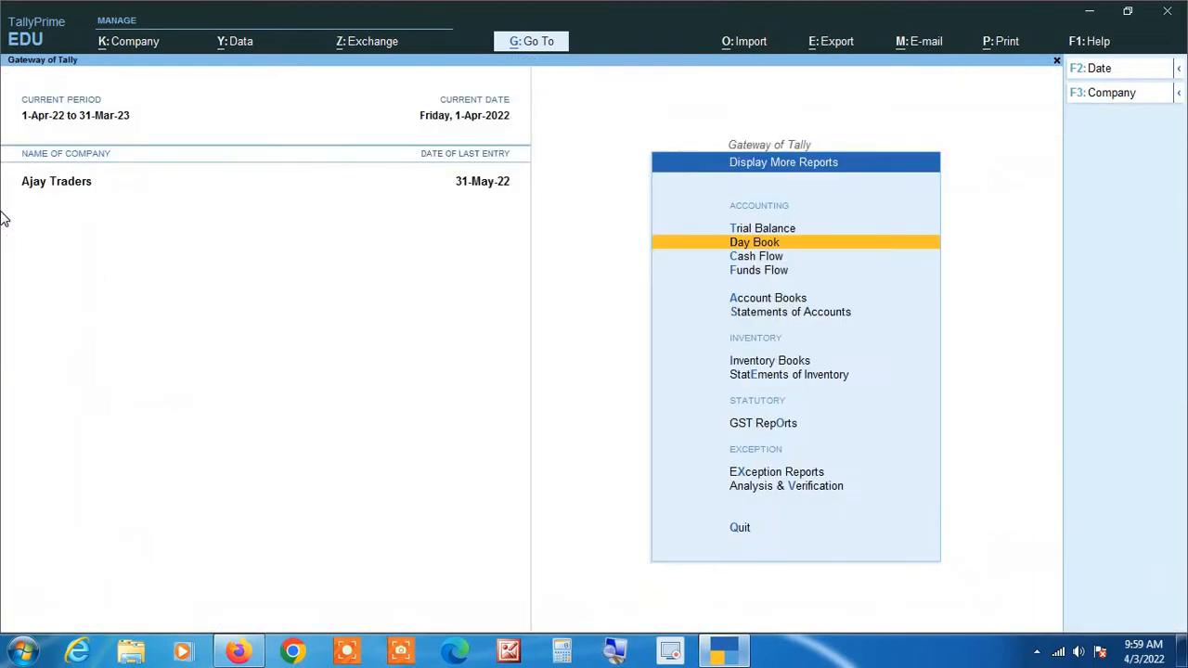
{"action": "key", "text": "Escape"}
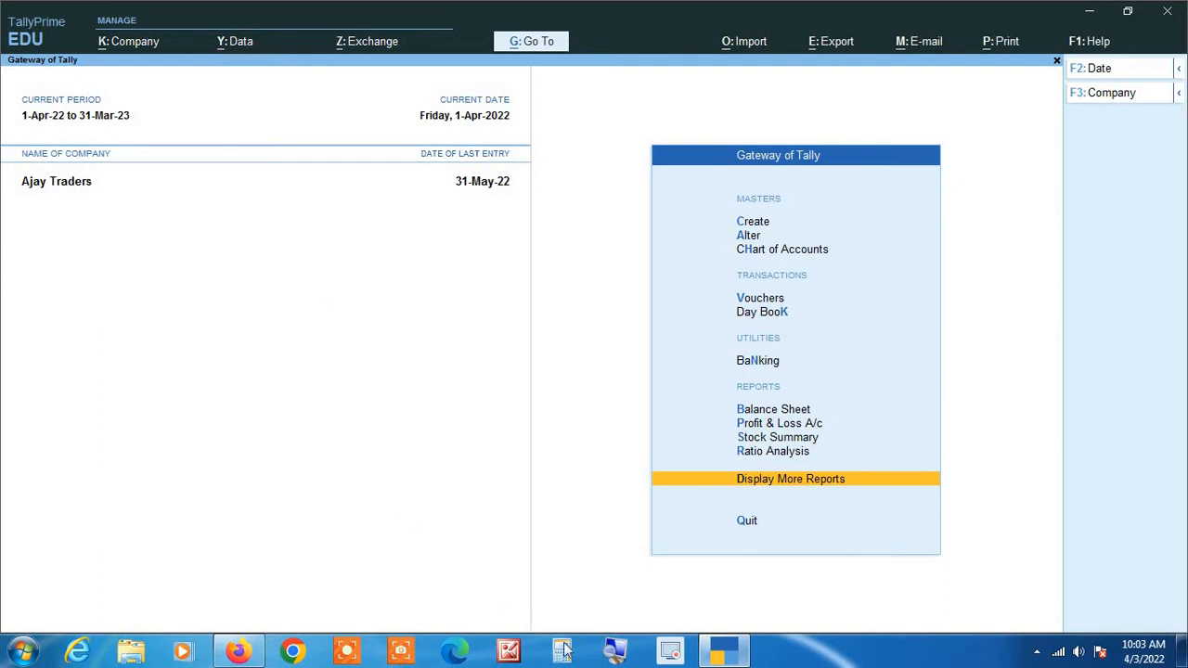
Verify the Ajay Traders company data for errors that might occur while splitting, and return to the Gateway of Tally.
{"action": "left_click", "coordinate": [614, 653]}
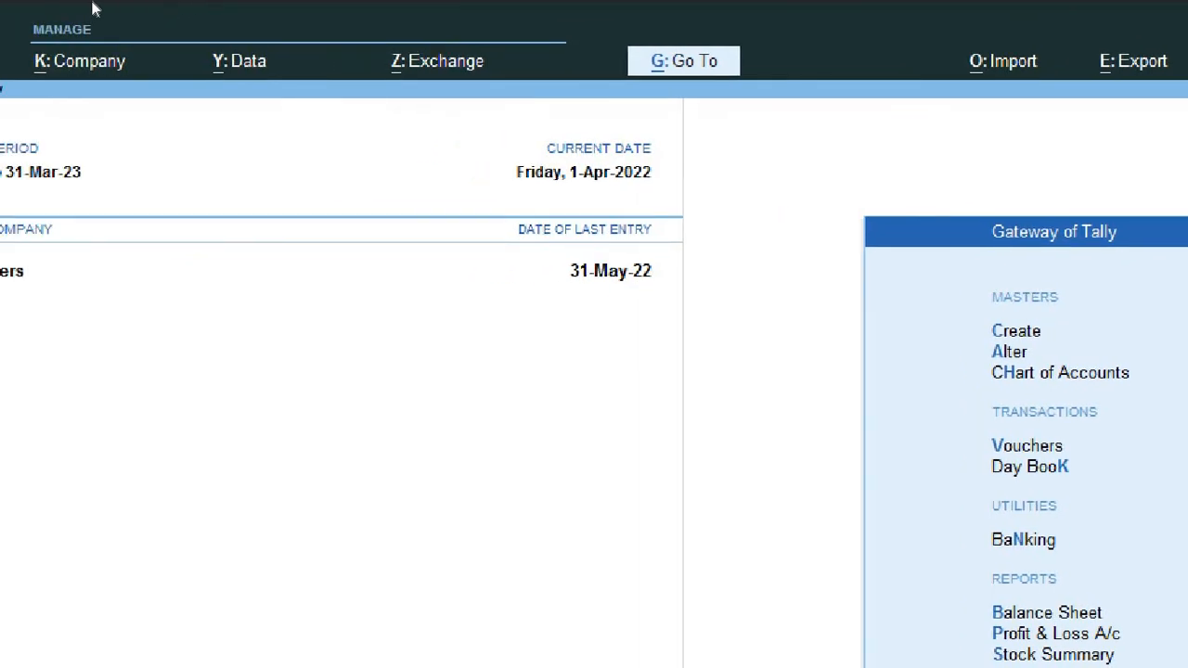
{"action": "key", "text": "super+Escape"}
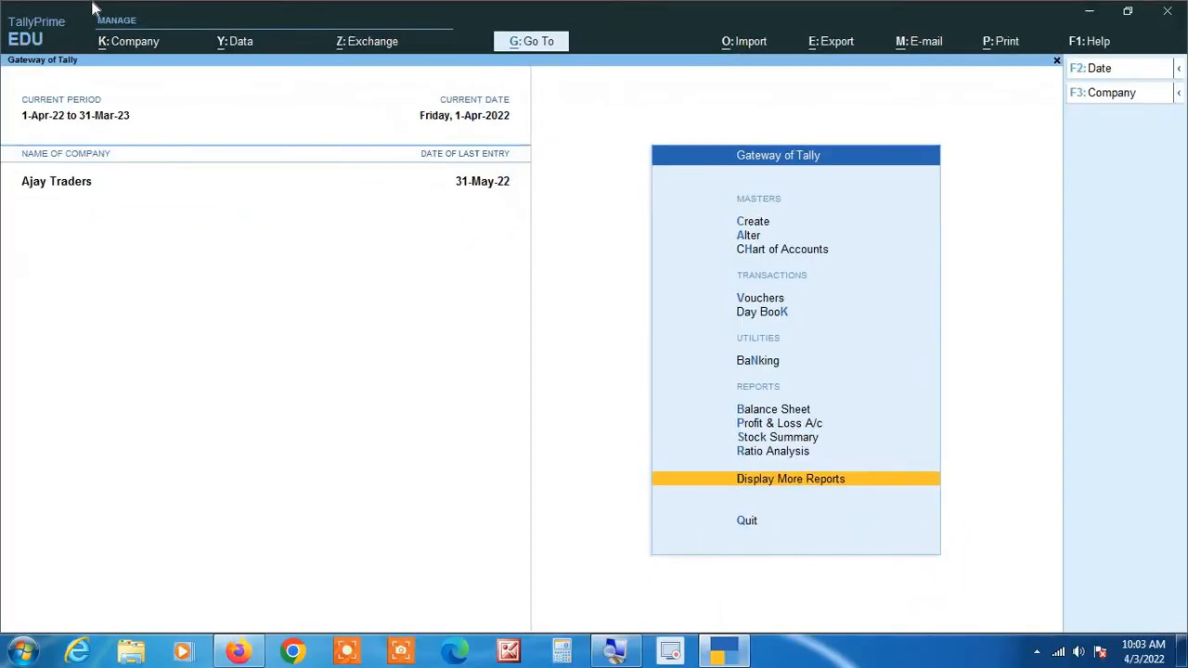
{"action": "left_click", "coordinate": [235, 44]}
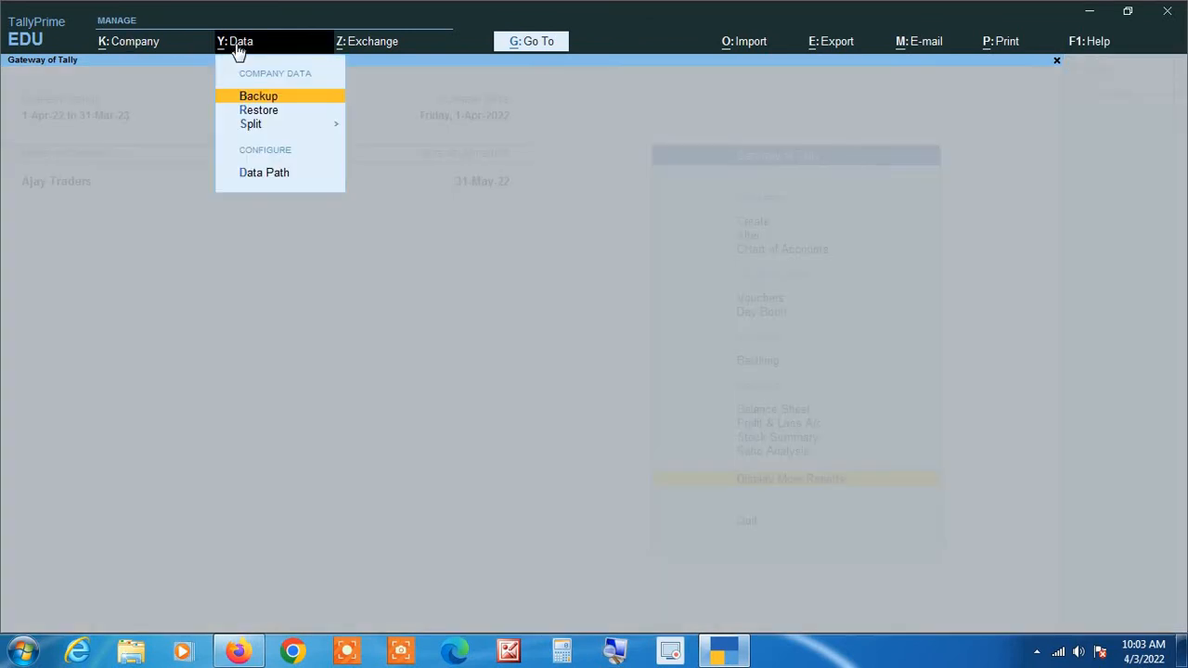
{"action": "left_click", "coordinate": [612, 652]}
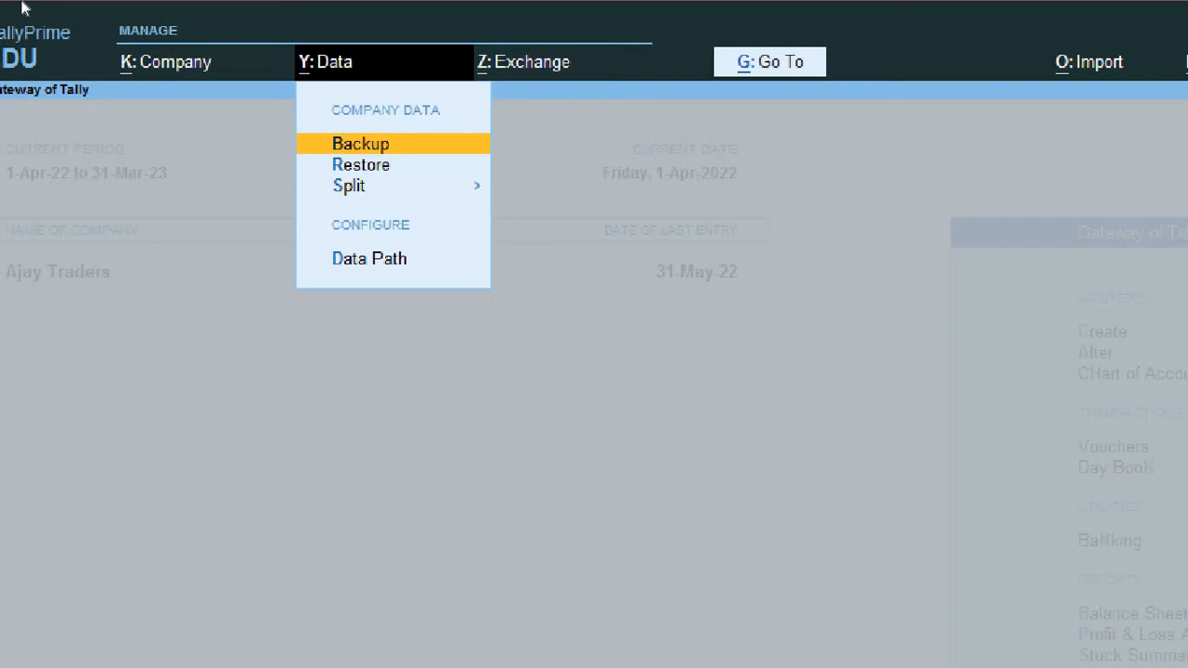
{"action": "key", "text": "Down"}
{"action": "key", "text": "Down"}
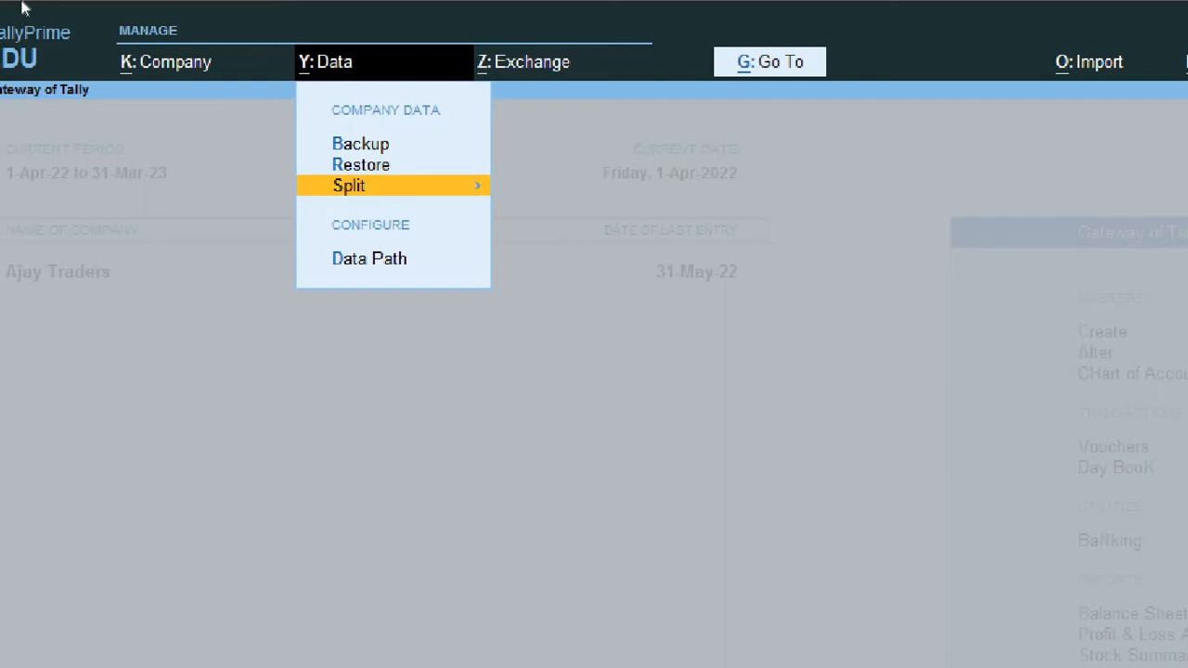
{"action": "key", "text": "Return"}
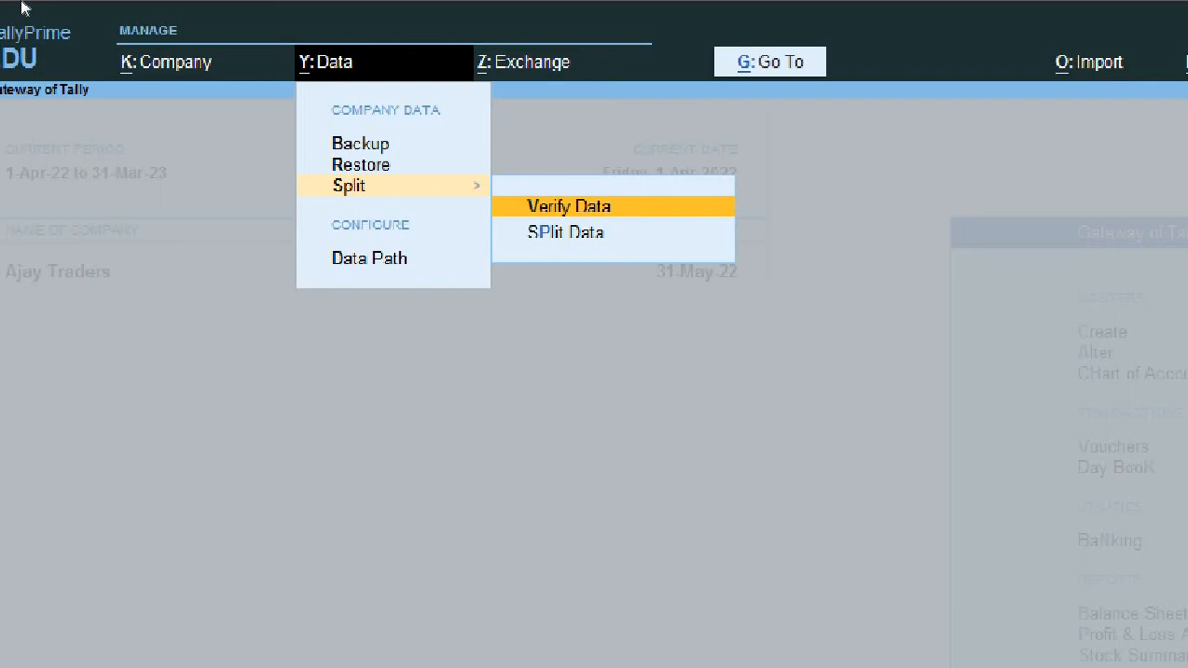
{"action": "key", "text": "Return"}
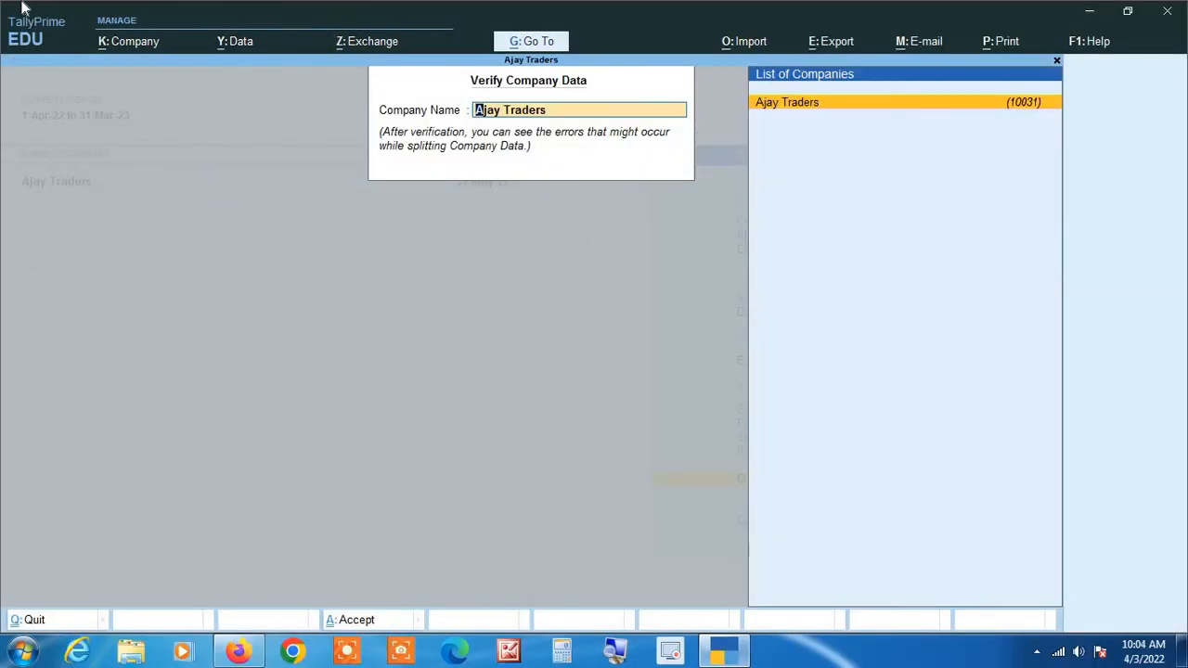
{"action": "left_click", "coordinate": [612, 652]}
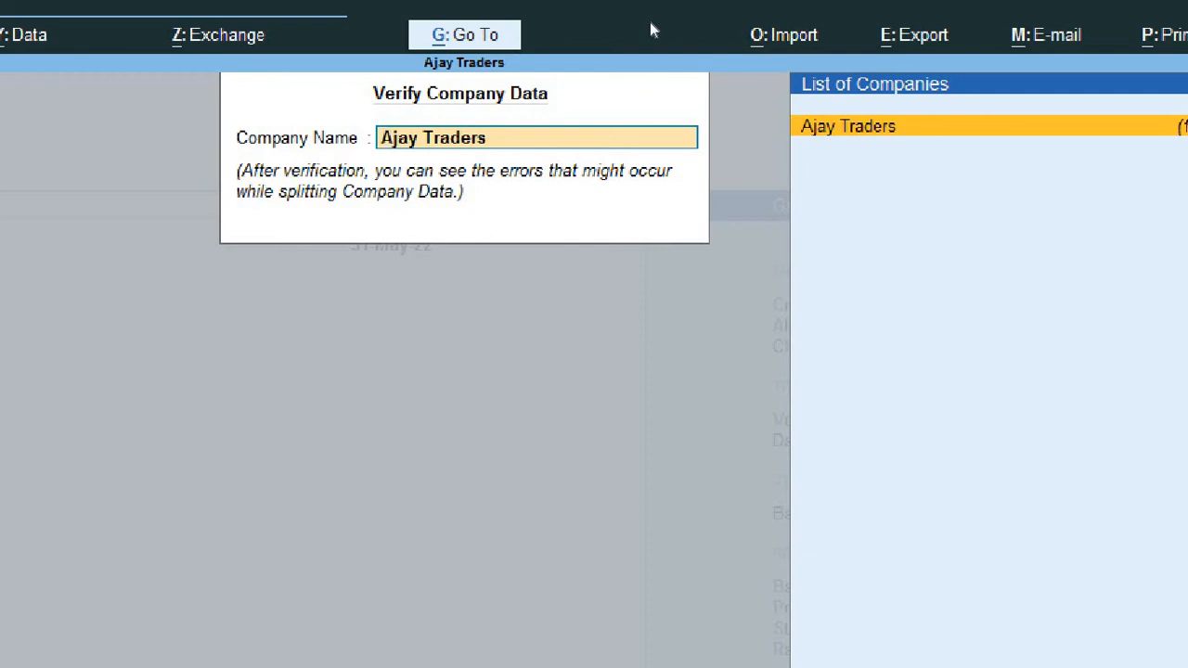
{"action": "key", "text": "Return"}
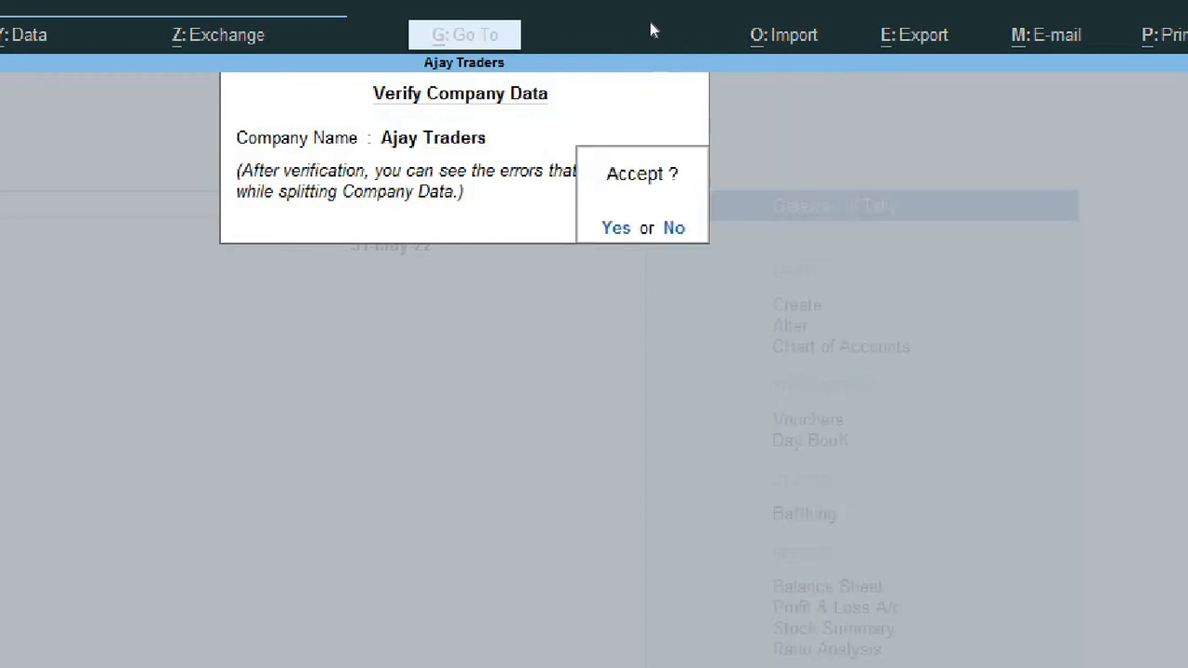
{"action": "key", "text": "Return"}
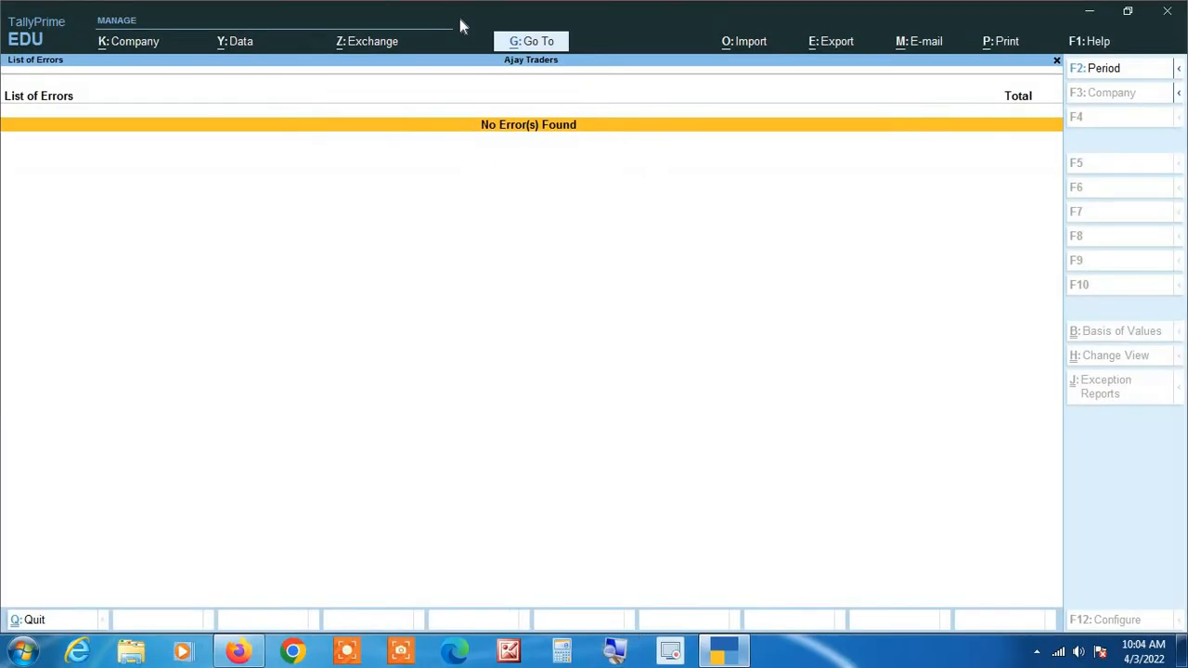
{"action": "key", "text": "Escape"}
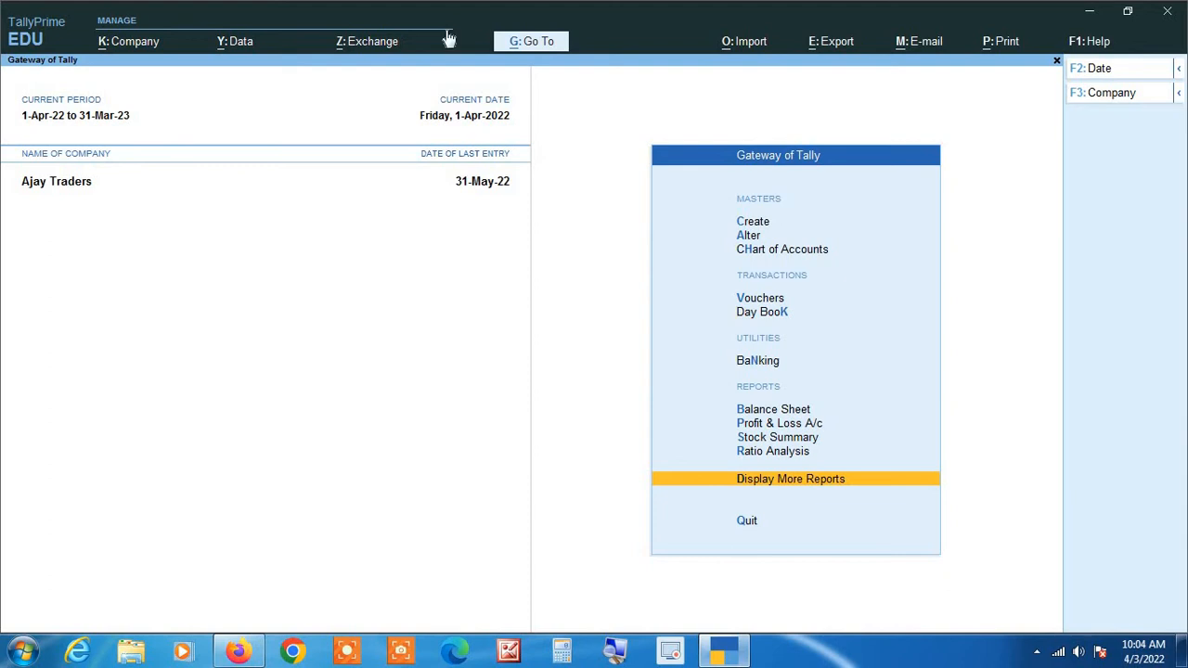
Split the Ajay Traders company data from 1-Apr-22, accepting the proposed names for the two new companies.
{"action": "left_click", "coordinate": [237, 43]}
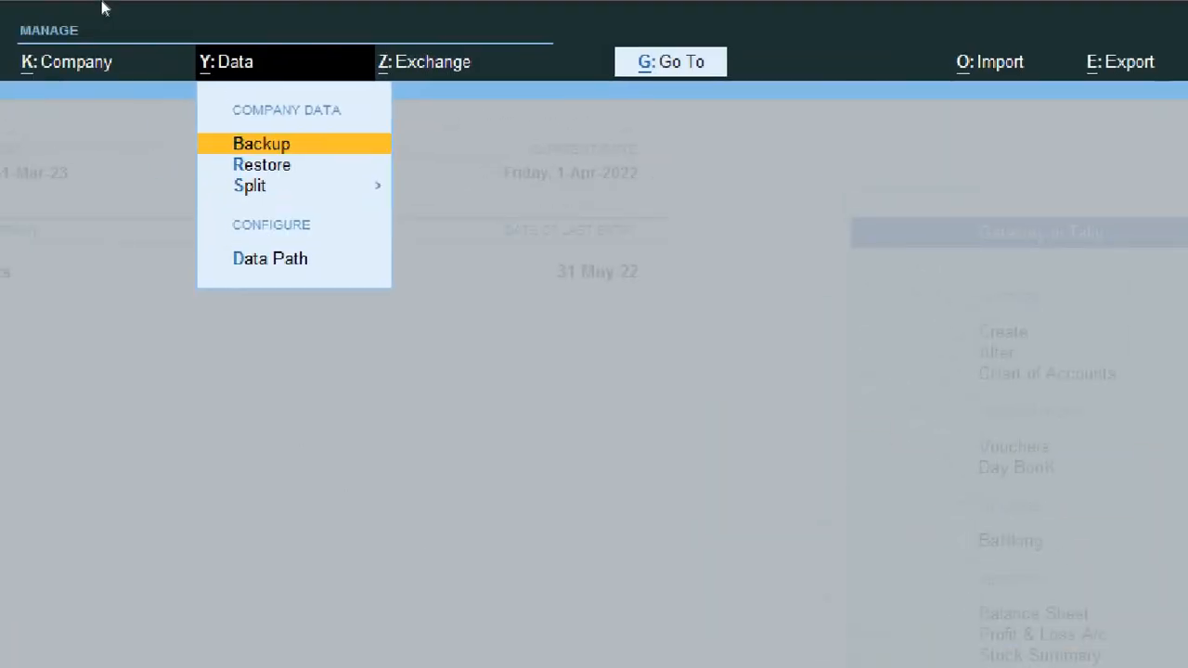
{"action": "key", "text": "Down"}
{"action": "key", "text": "Down"}
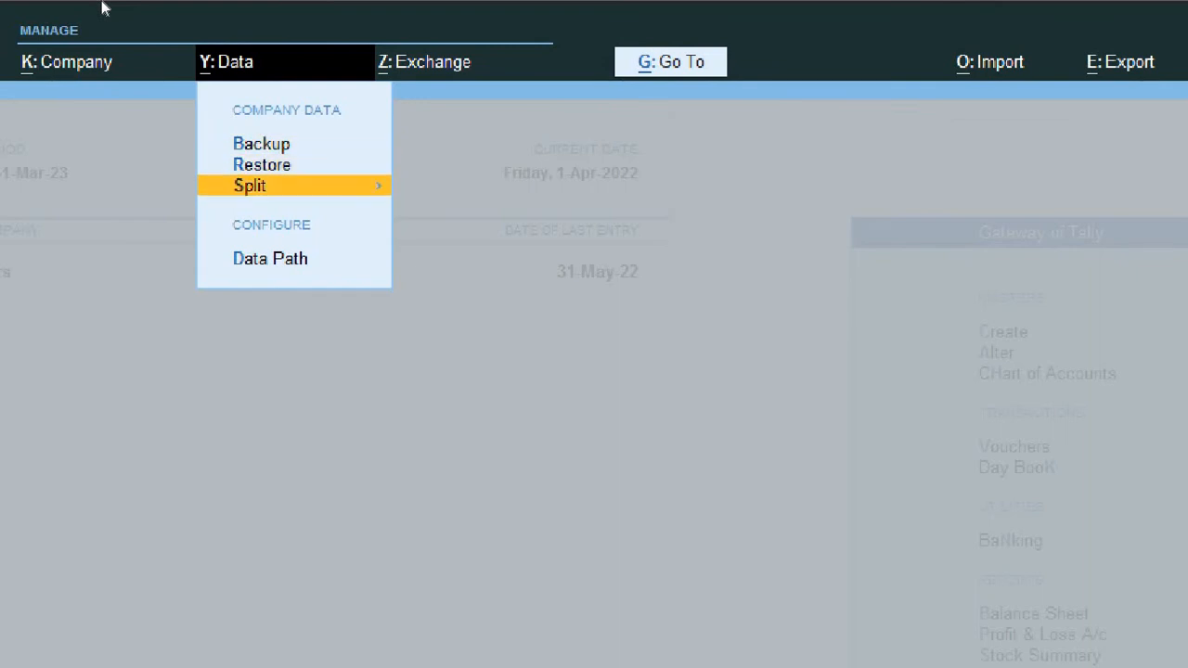
{"action": "key", "text": "Return"}
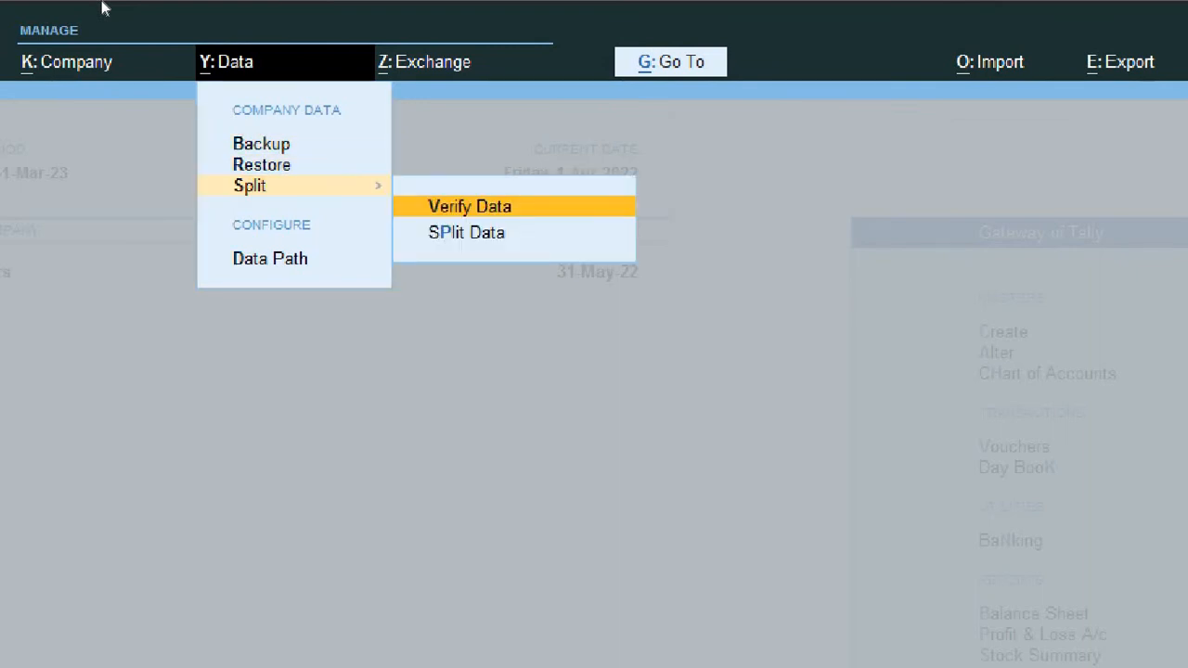
{"action": "key", "text": "Down"}
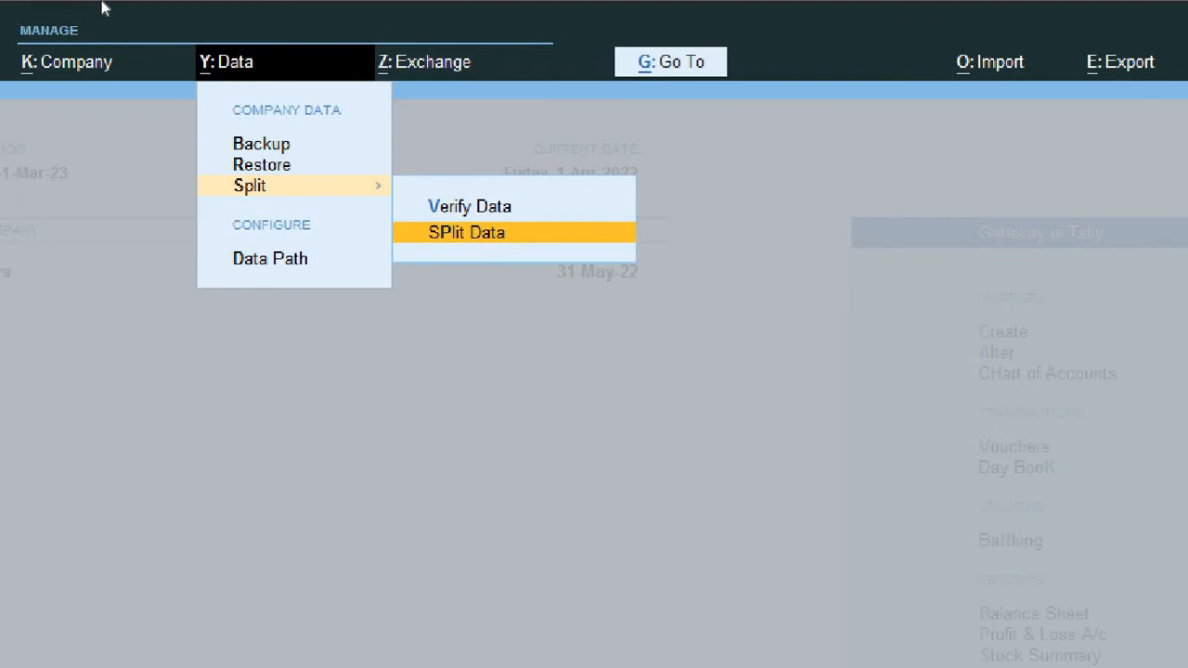
{"action": "key", "text": "Return"}
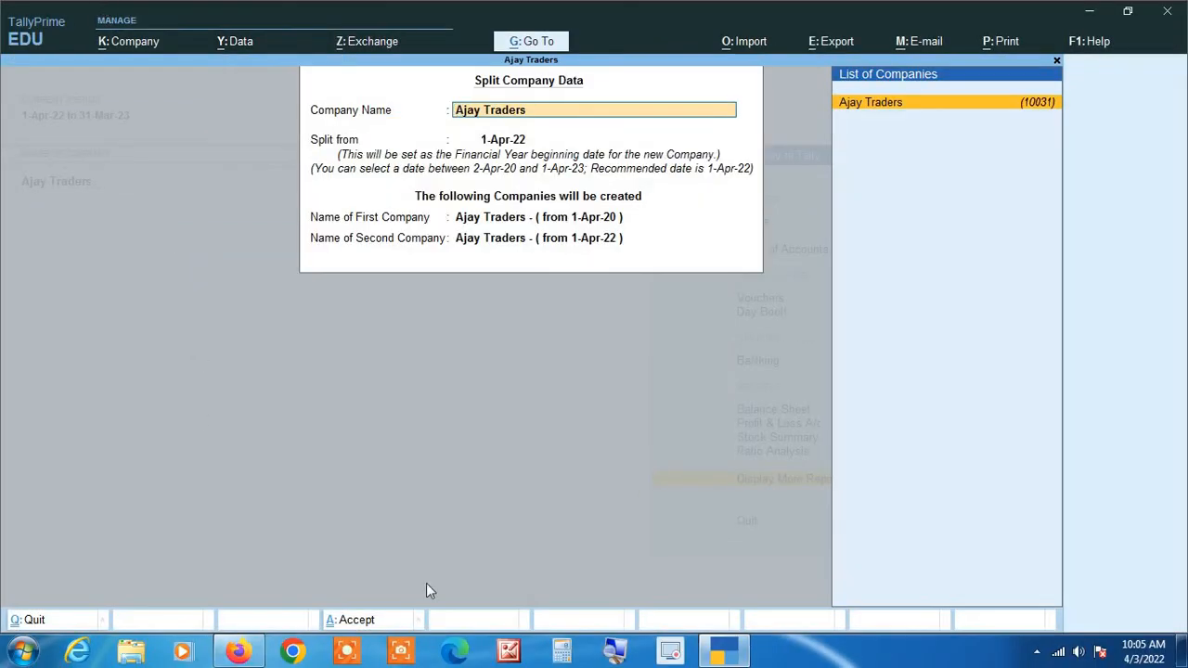
{"action": "left_click", "coordinate": [618, 654]}
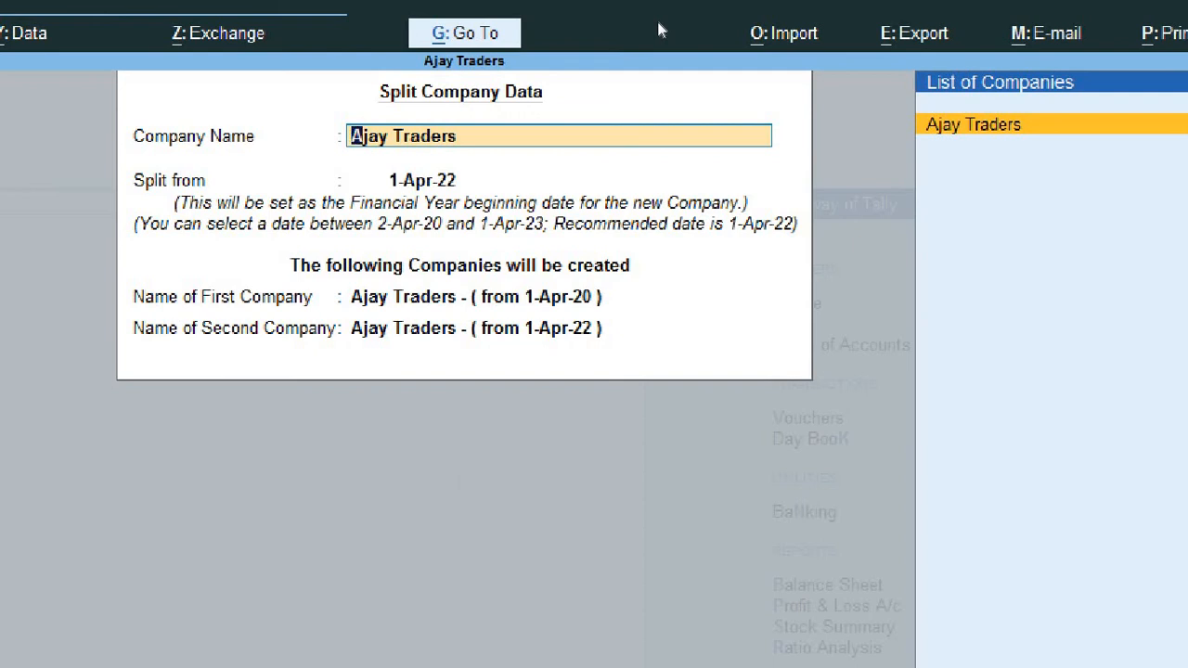
{"action": "key", "text": "Return"}
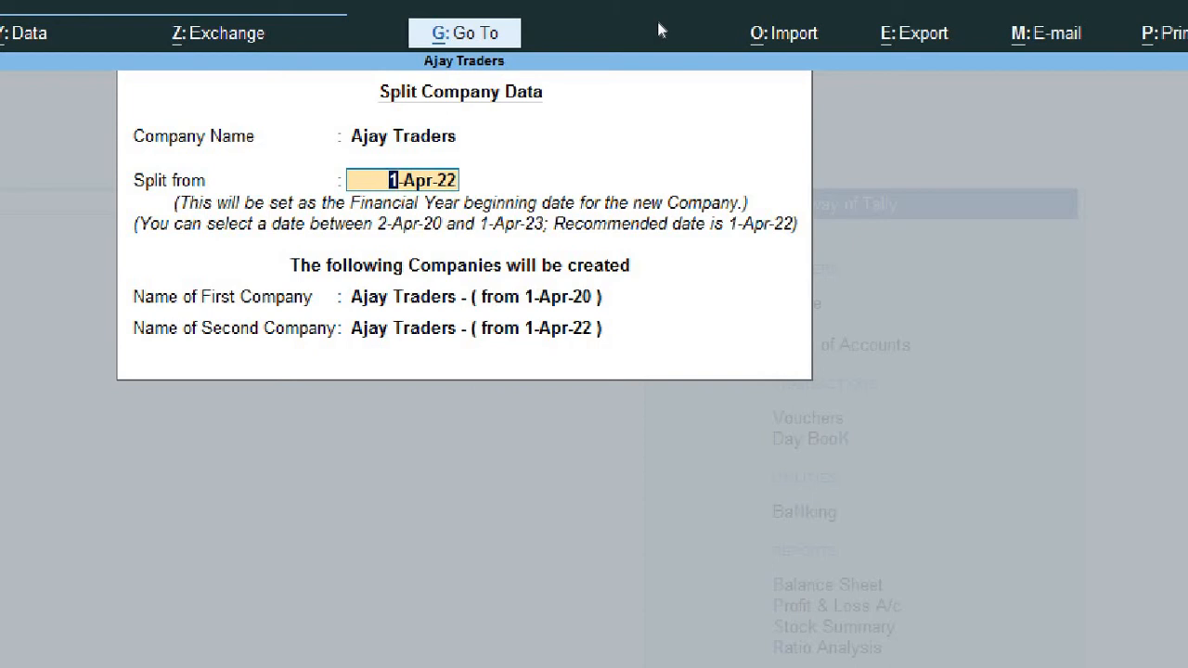
{"action": "key", "text": "Return"}
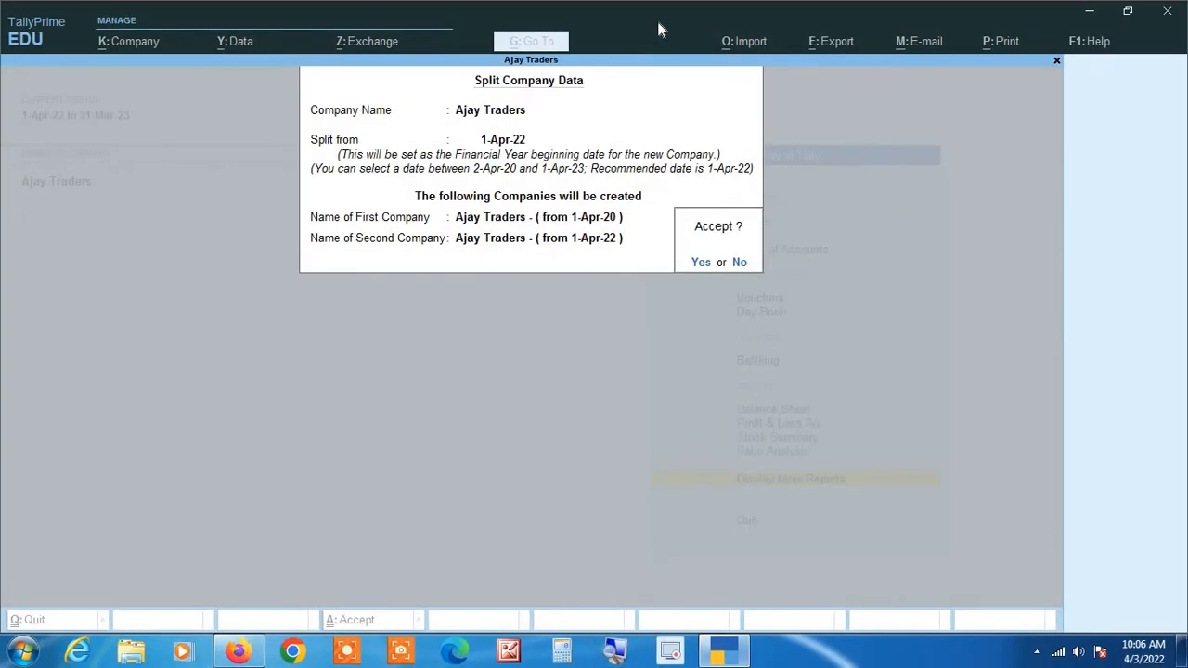
{"action": "key", "text": "Return"}
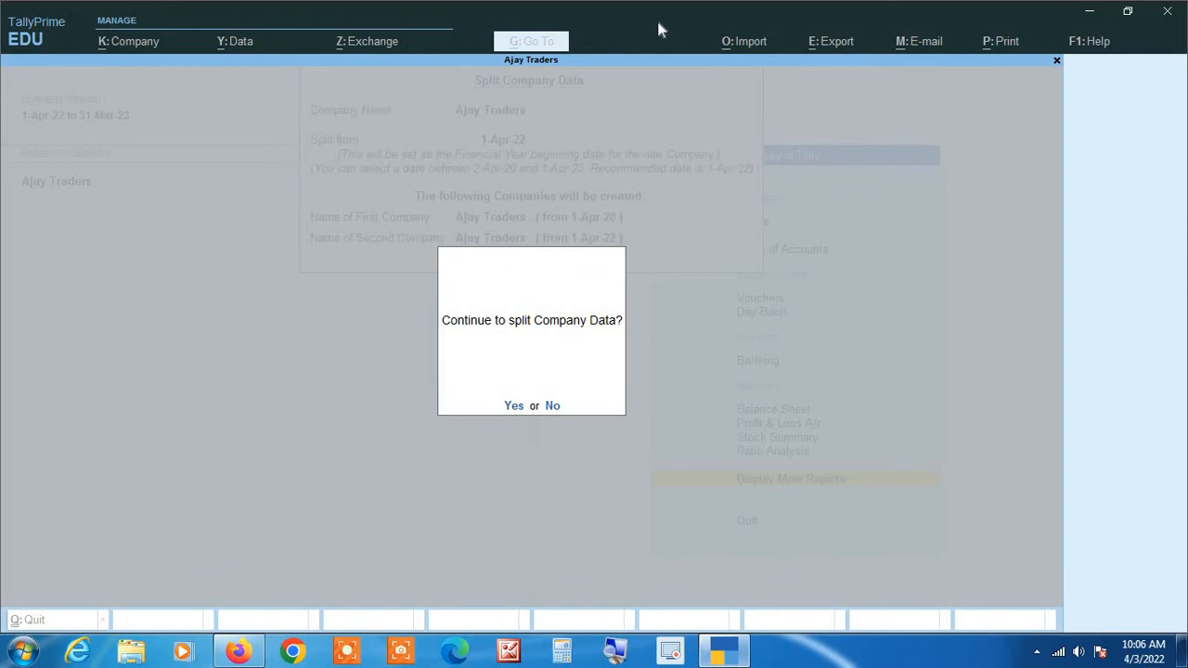
{"action": "key", "text": "y"}
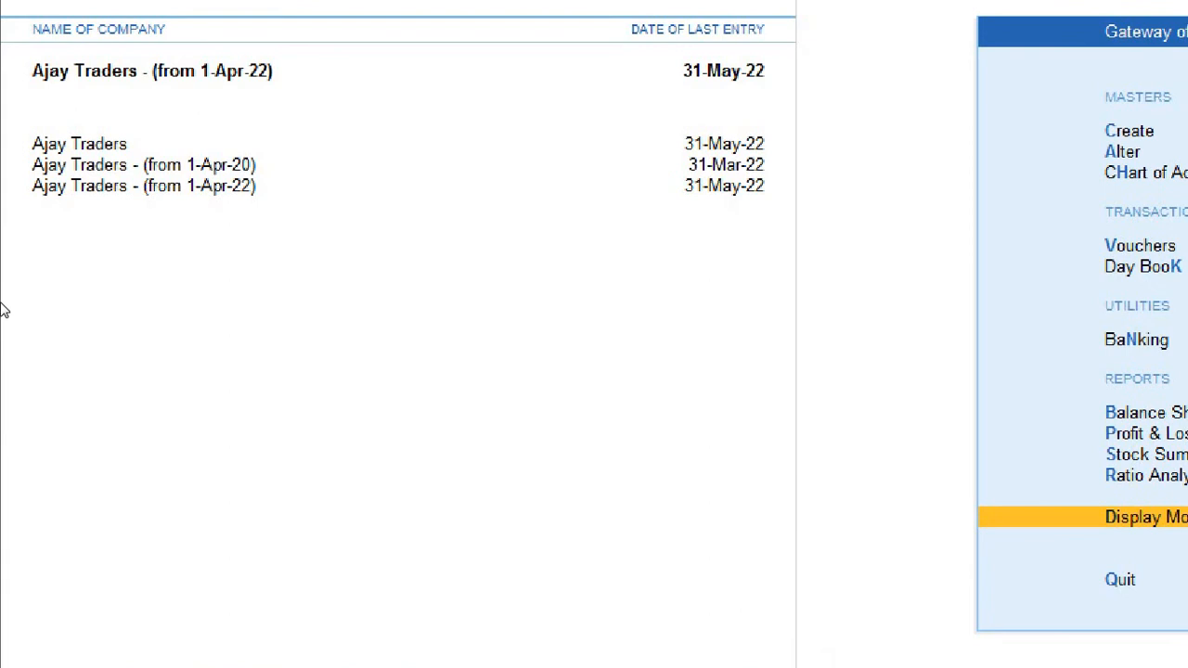
Make the original Ajay Traders the active company, and quit TallyPrime.
{"action": "left_click", "coordinate": [54, 240]}
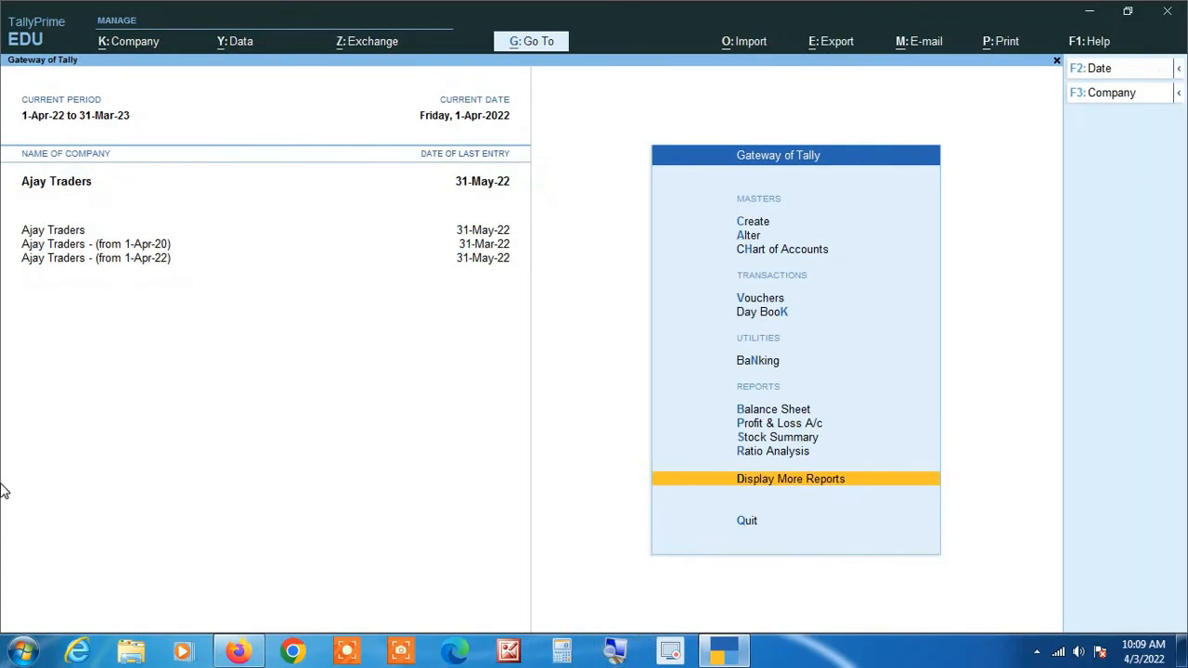
{"action": "key", "text": "Escape"}
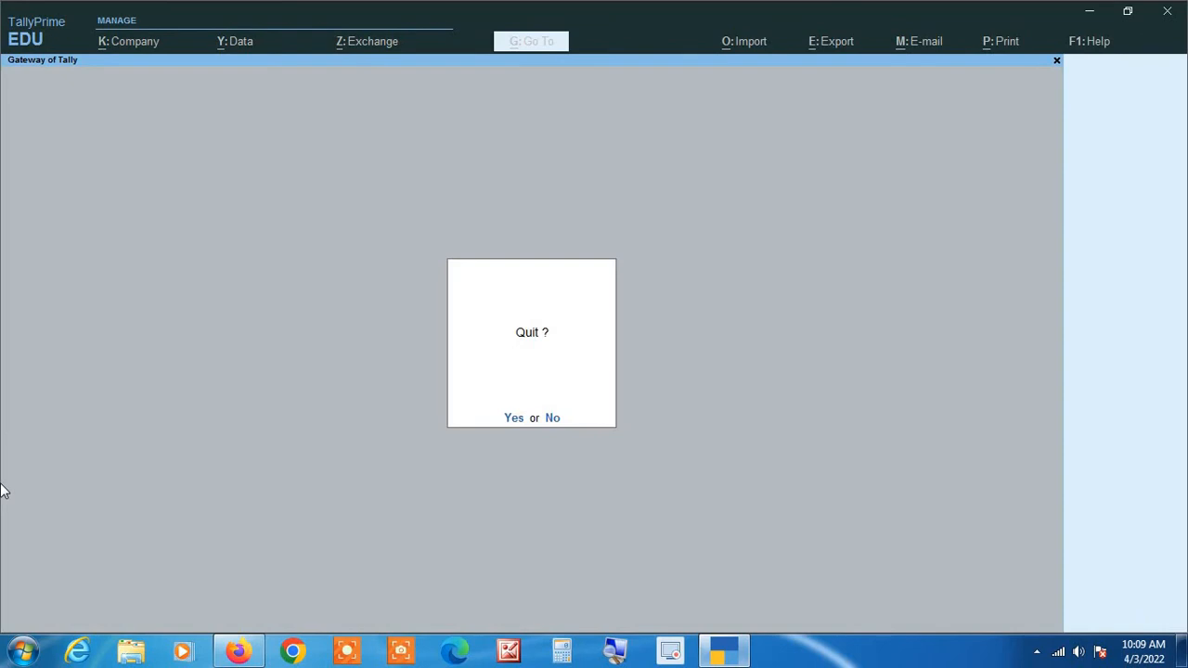
{"action": "key", "text": "Return"}
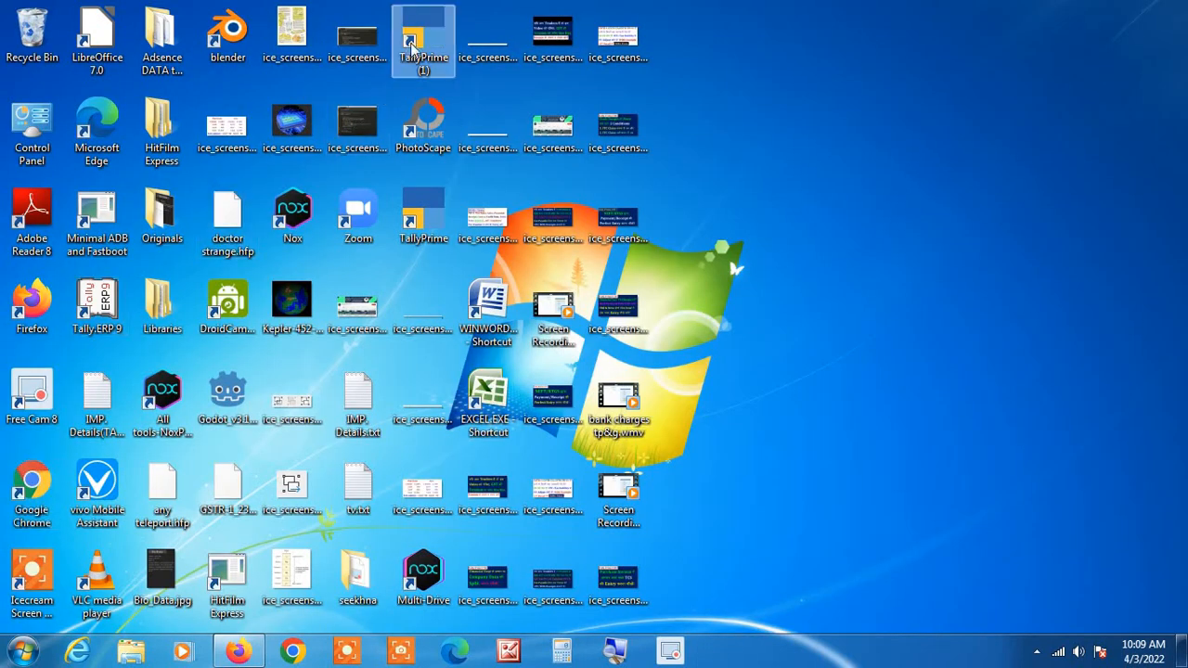
Relaunch TallyPrime in Educational Mode with its window maximized, and skip the migration of Harshit Traders.
{"action": "double_click", "coordinate": [417, 38]}
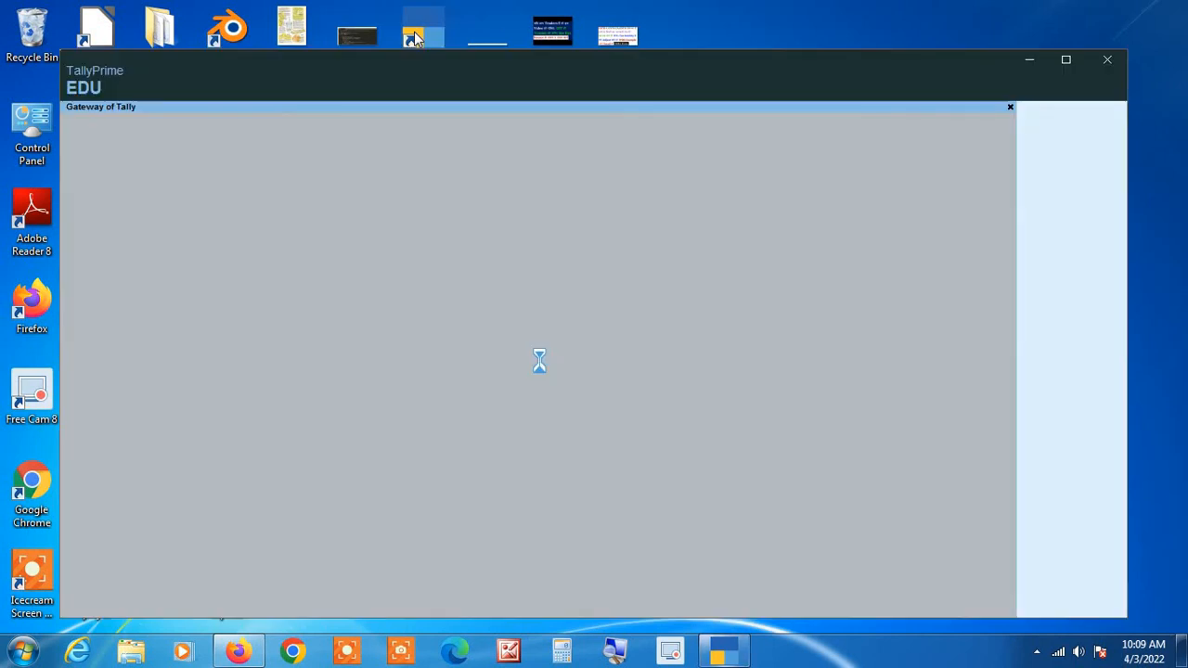
{"action": "left_click", "coordinate": [1065, 61]}
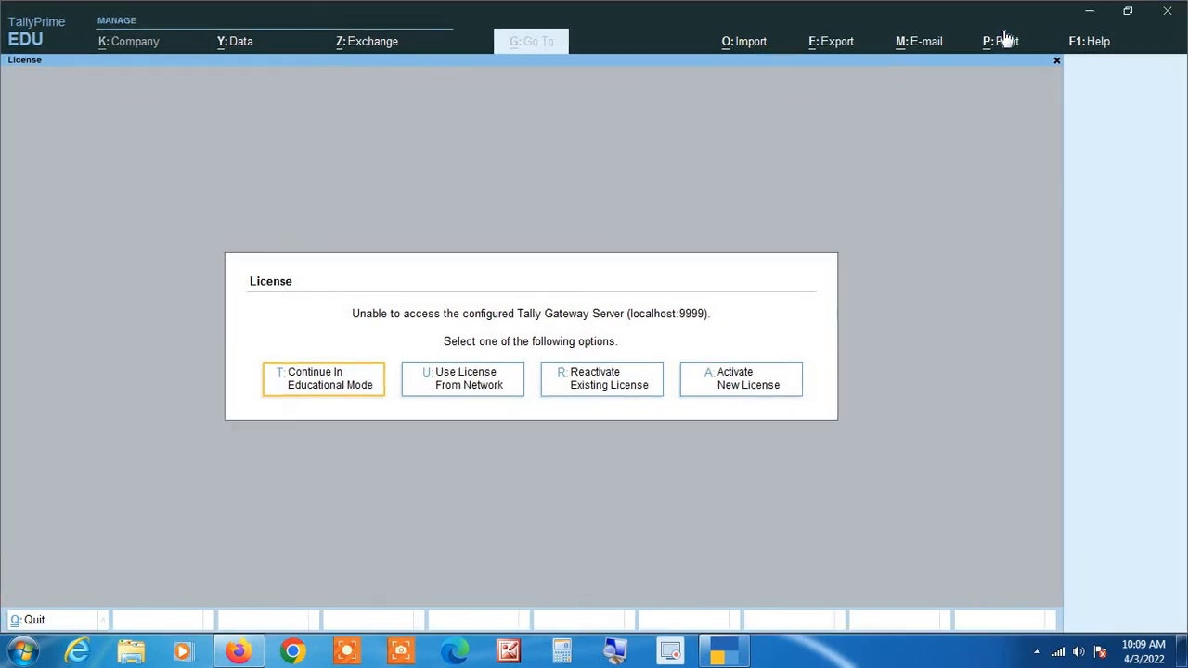
{"action": "key", "text": "Escape"}
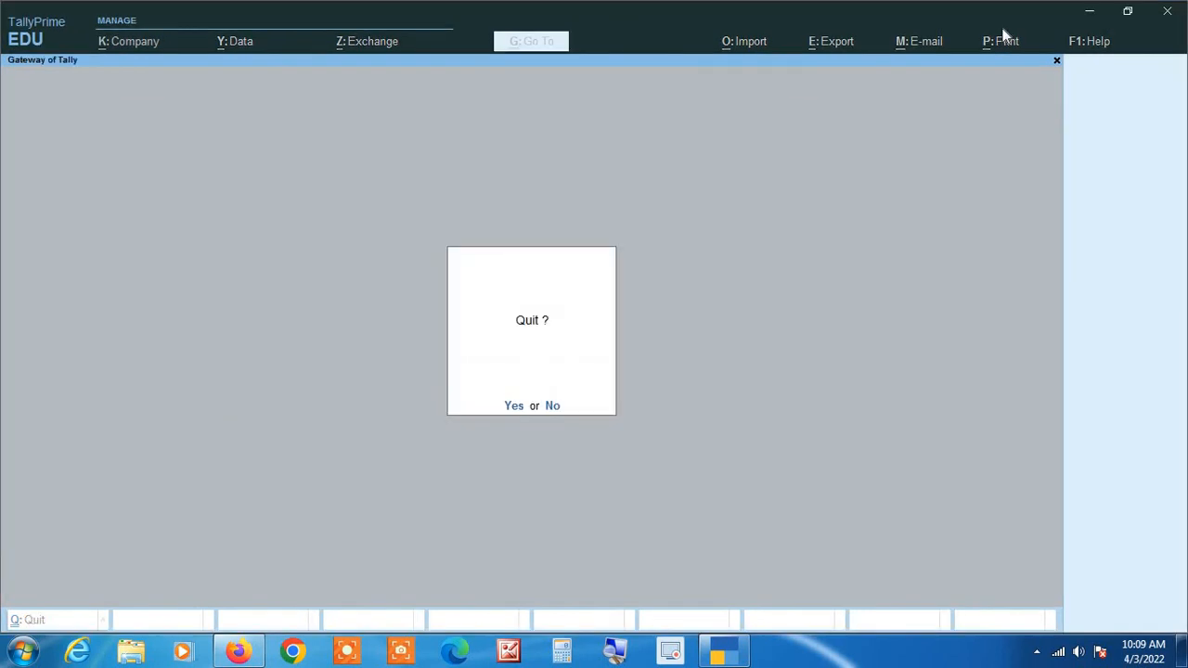
{"action": "key", "text": "Return"}
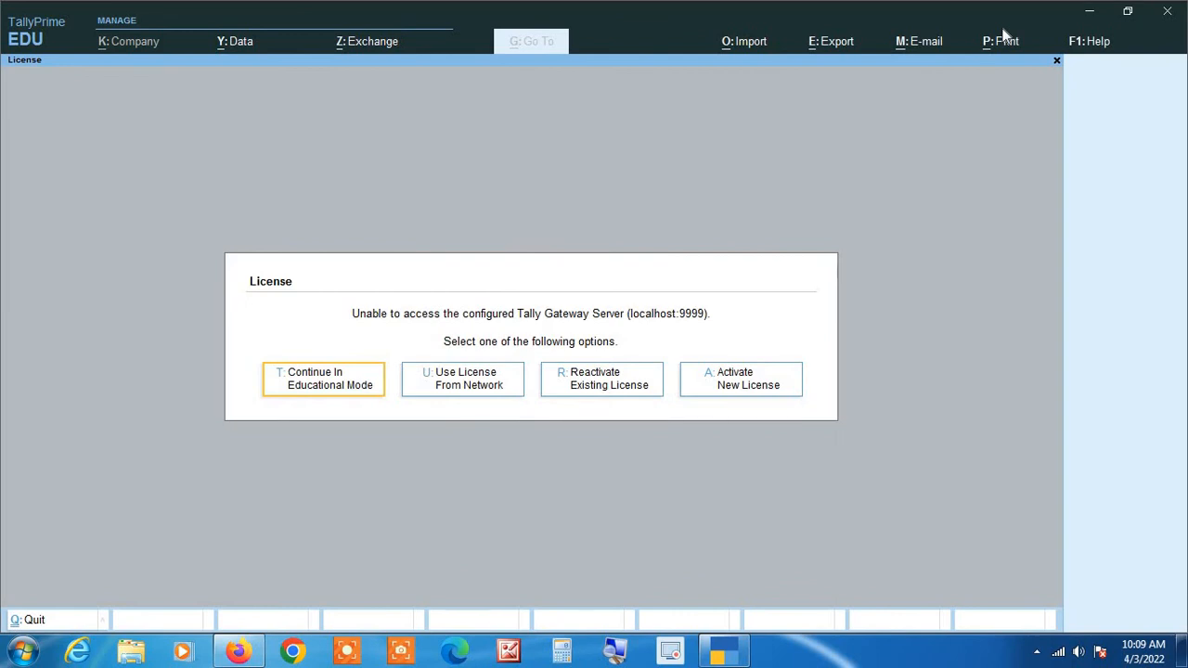
{"action": "key", "text": "Return"}
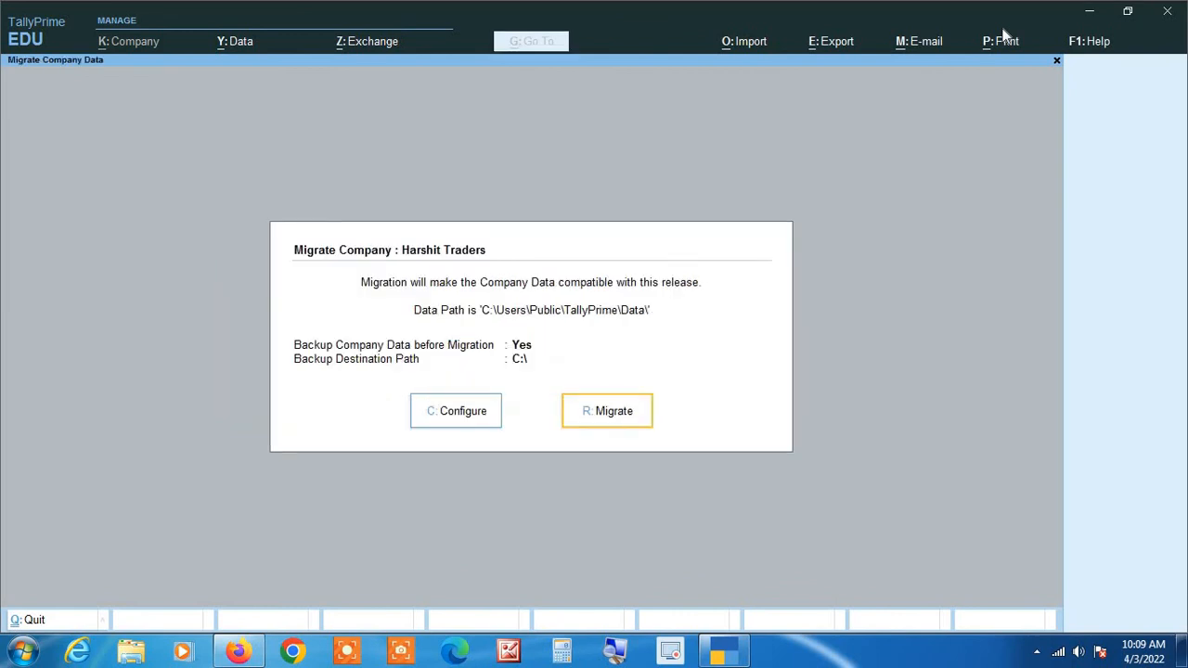
{"action": "key", "text": "Escape"}
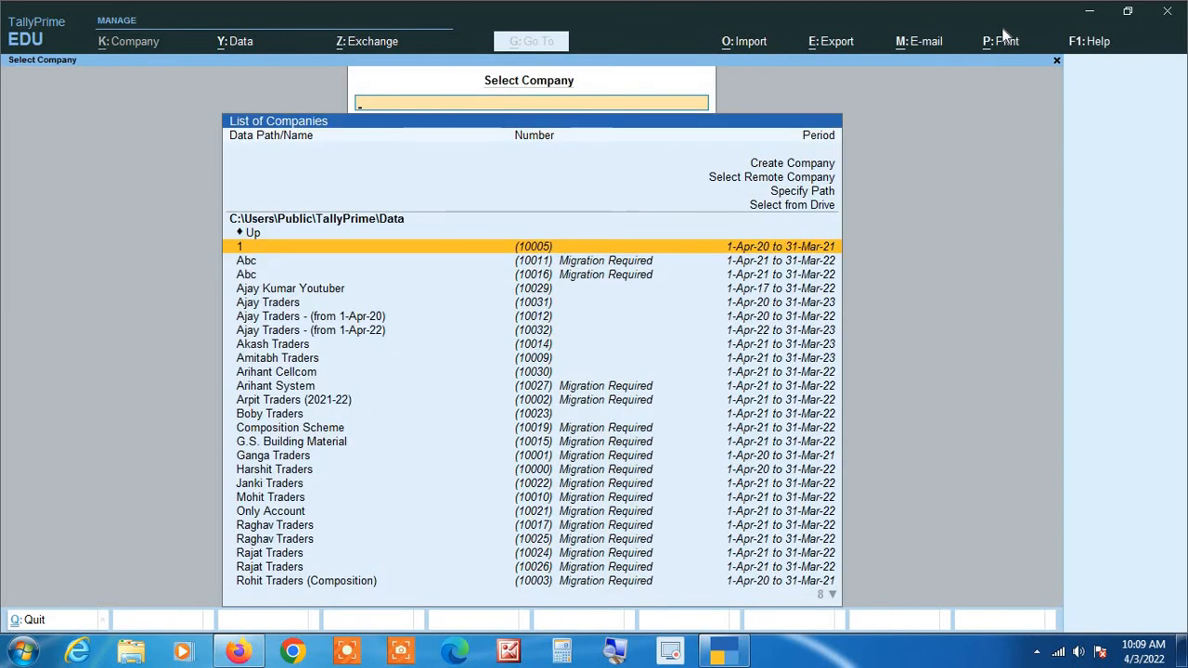
Filter the company list by "ajay" and compare the periods of the original Ajay Traders and its two split companies.
{"action": "type", "text": "ajay"}
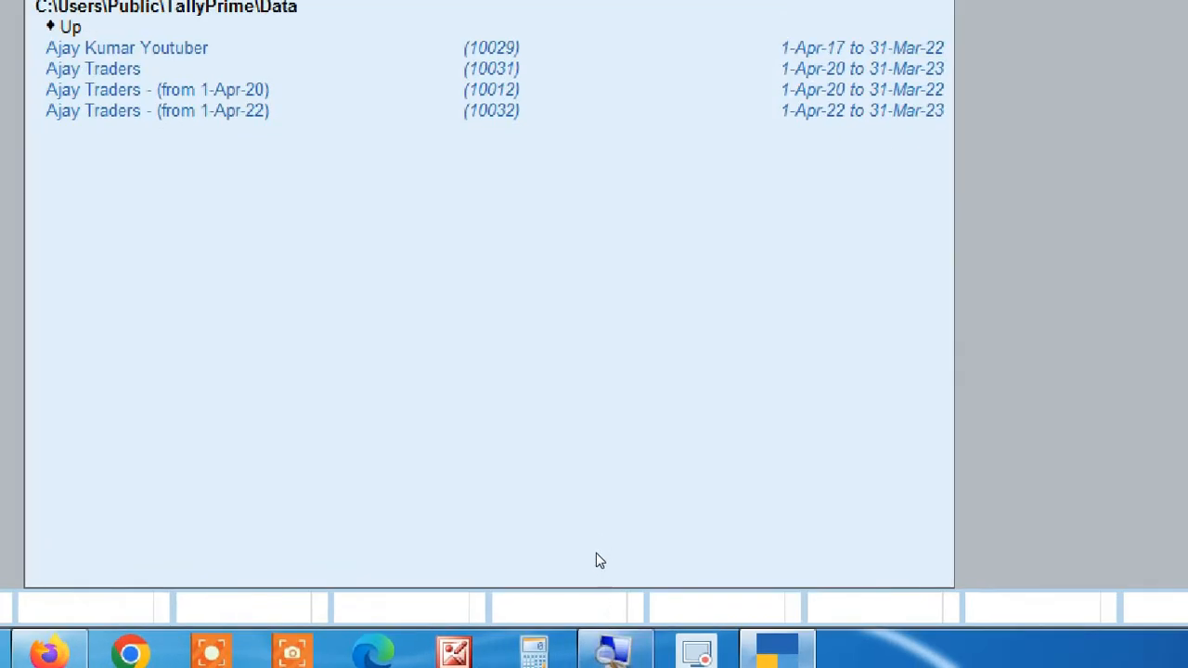
{"action": "key", "text": "Down"}
{"action": "key", "text": "Down"}
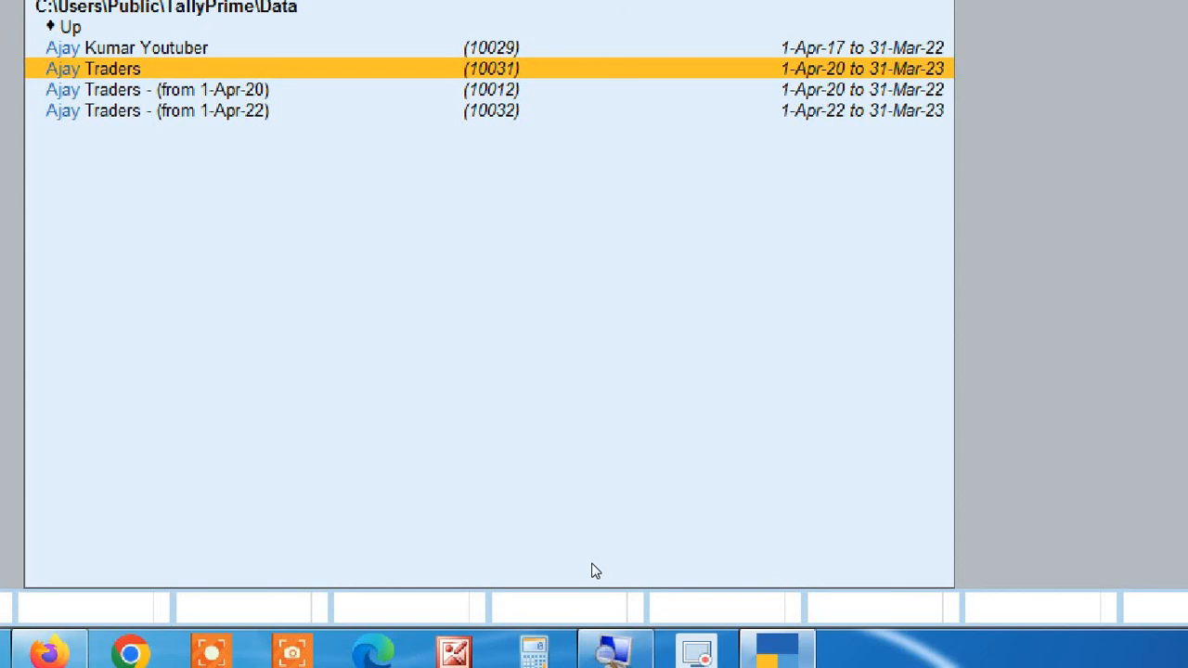
{"action": "key", "text": "Down"}
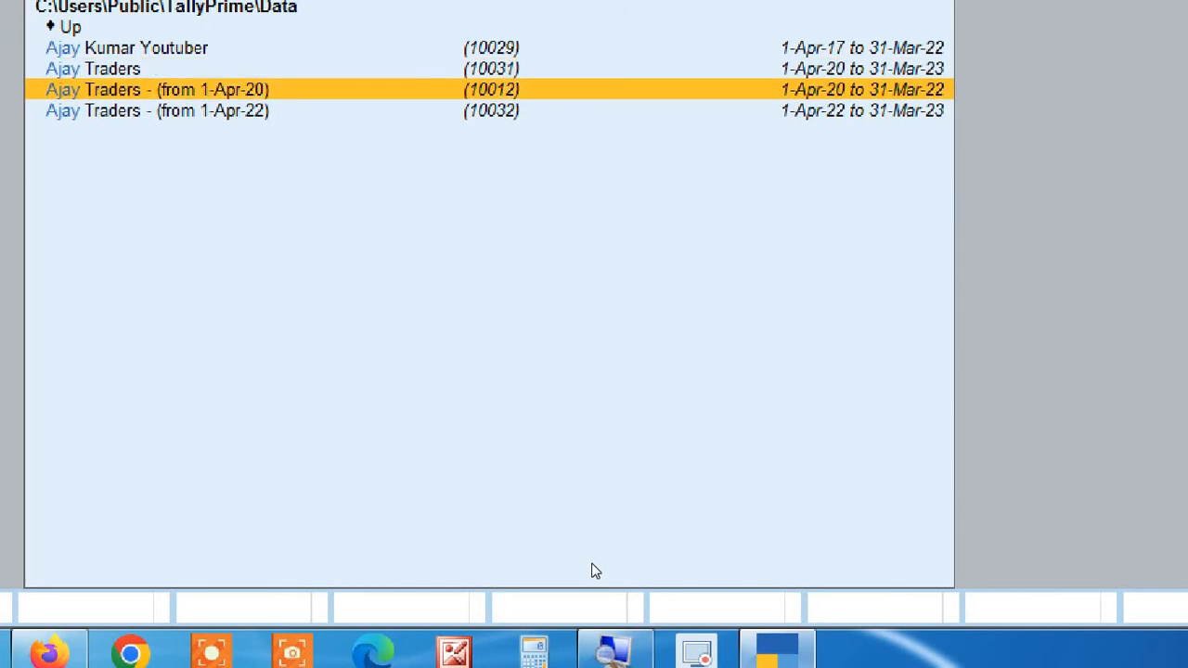
{"action": "key", "text": "Down"}
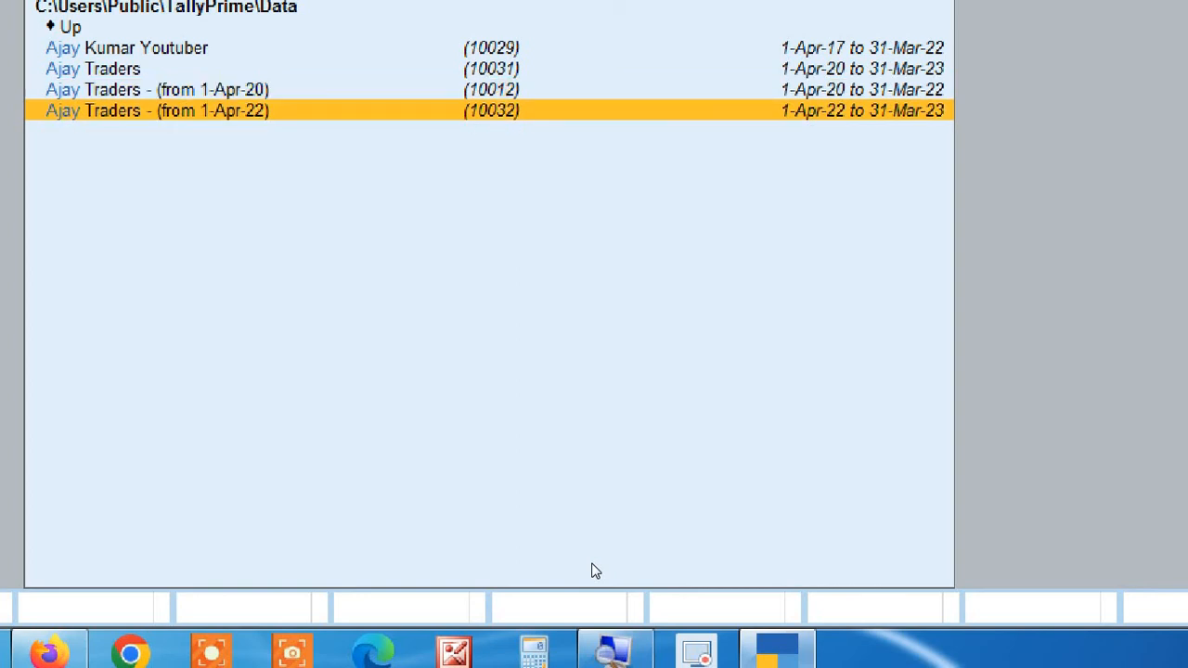
{"action": "key", "text": "Up"}
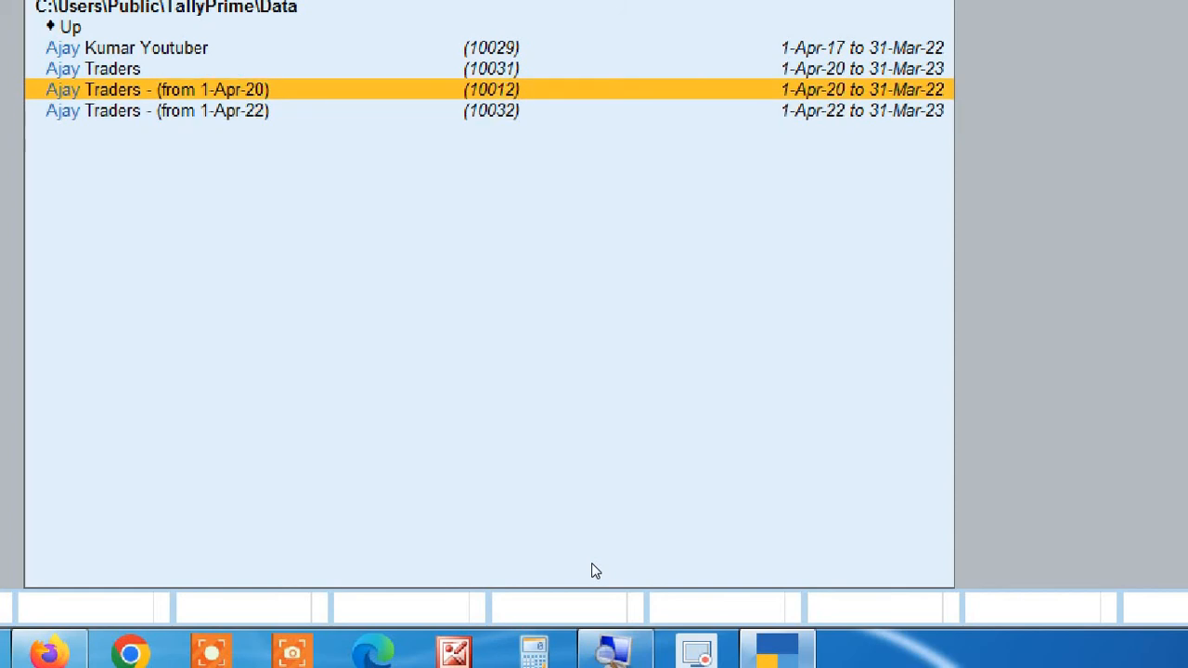
{"action": "key", "text": "Up"}
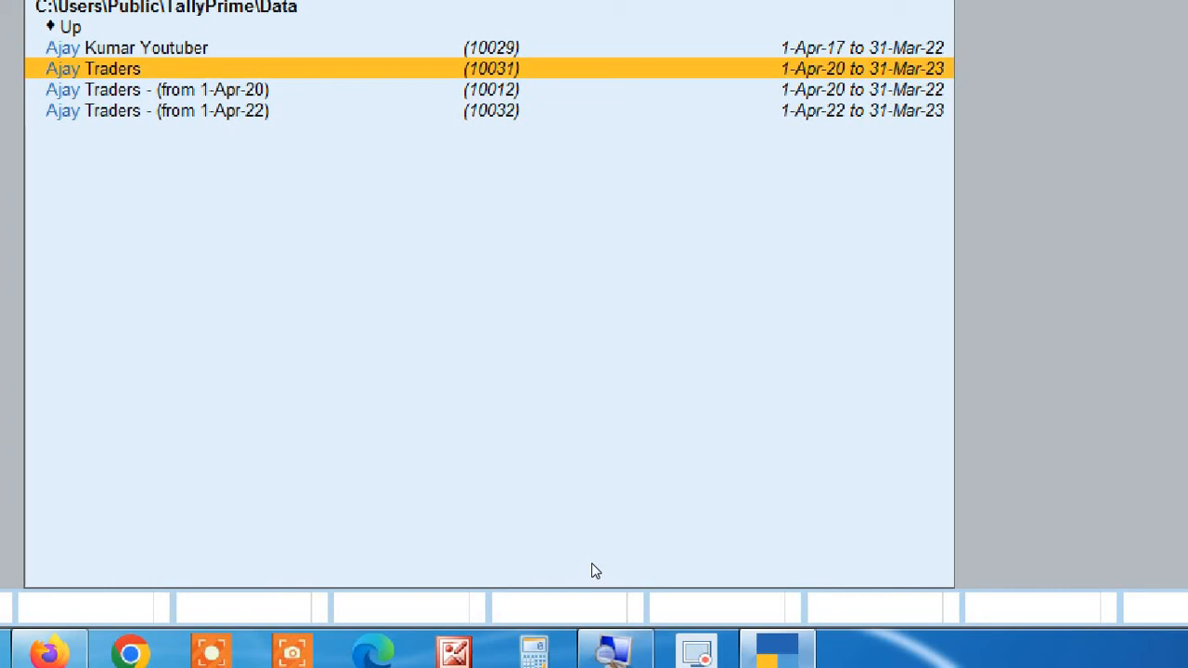
{"action": "key", "text": "Down"}
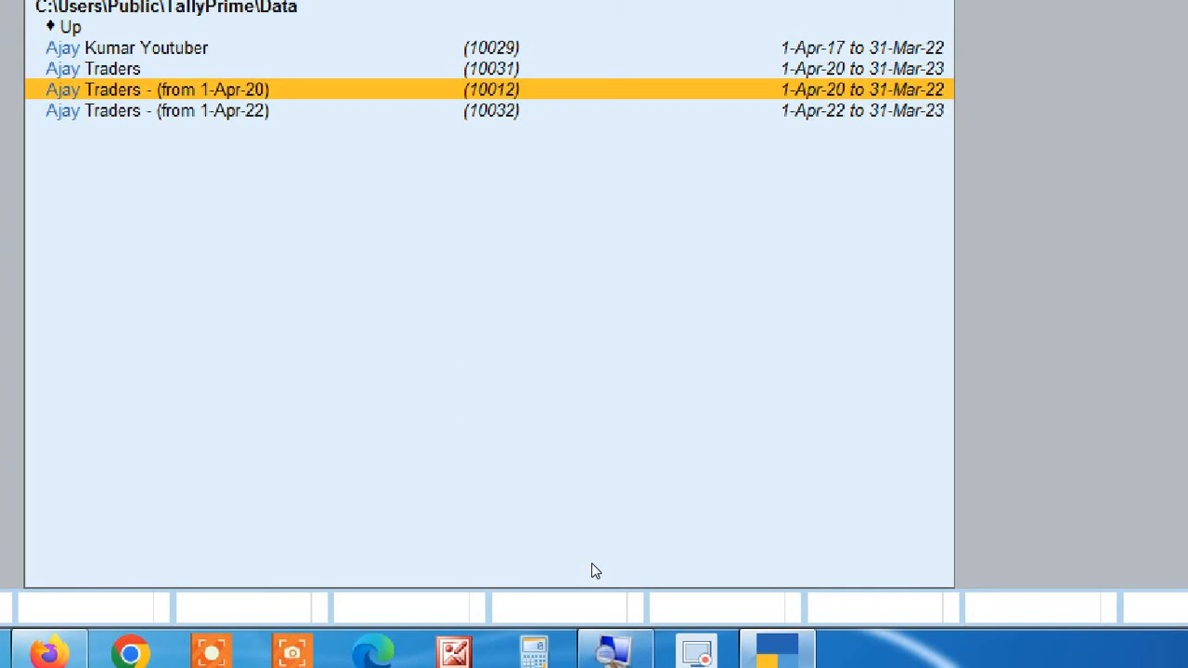
{"action": "key", "text": "Down"}
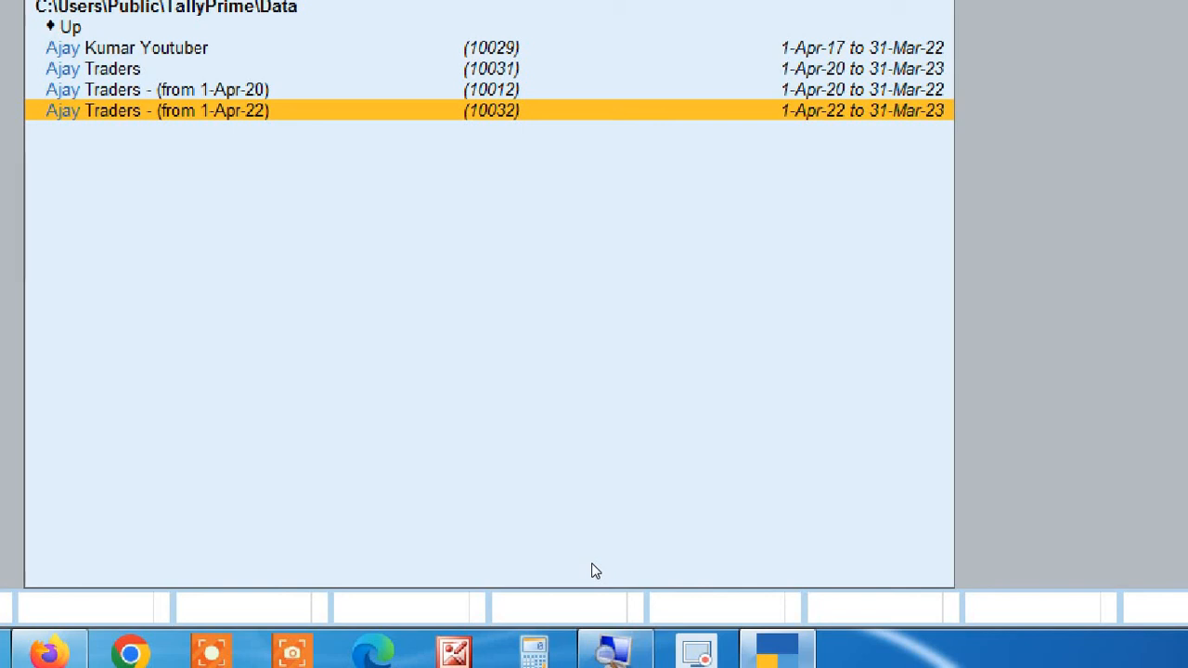
Open the original Ajay Traders company covering 1-Apr-20 to 31-Mar-23.
{"action": "key", "text": "Up"}
{"action": "key", "text": "Up"}
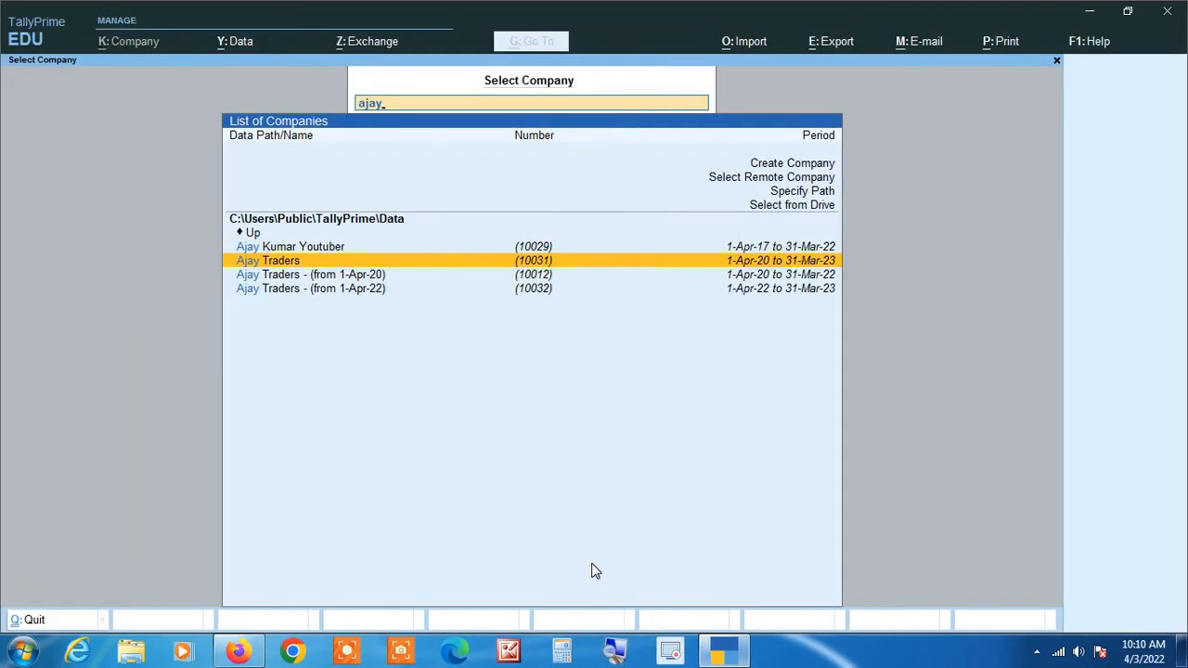
{"action": "key", "text": "Return"}
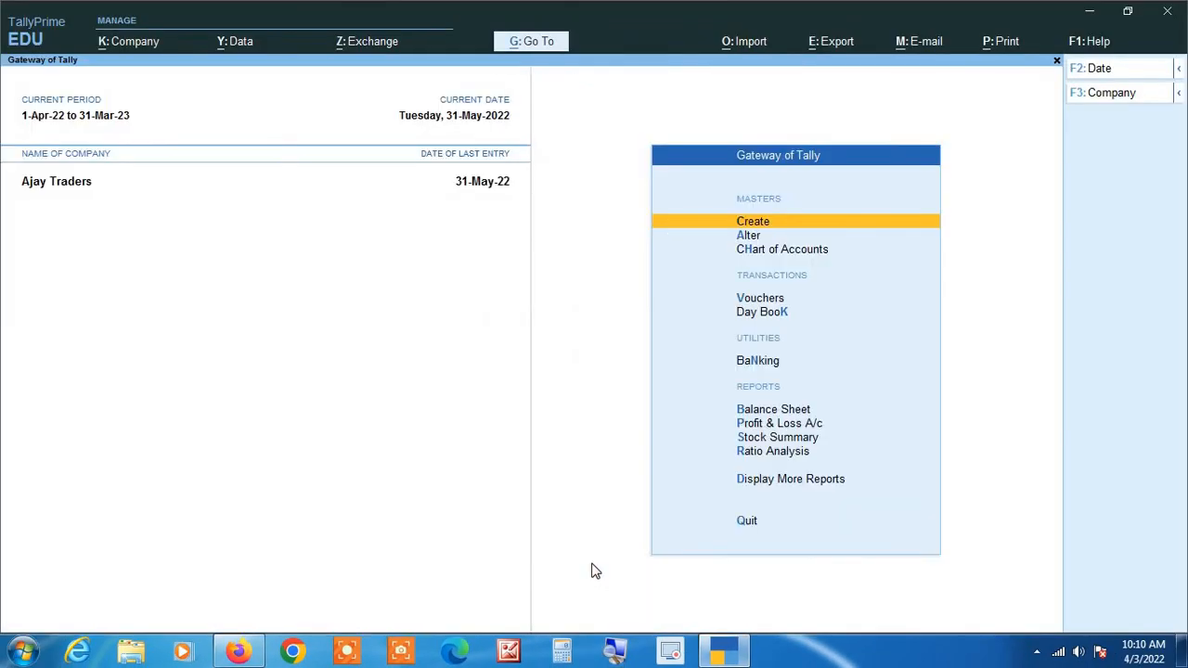
Start deleting the original Ajay Traders from its company alteration screen, then cancel the deletion and leave the alteration.
{"action": "key", "text": "alt+k"}
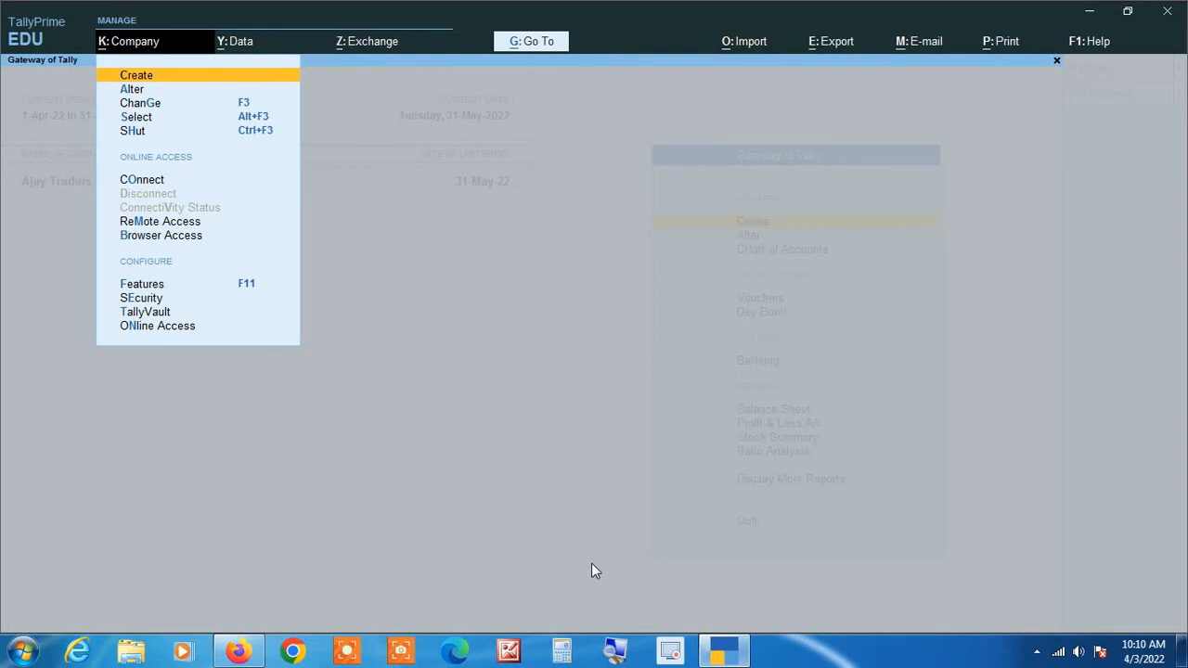
{"action": "key", "text": "Down"}
{"action": "key", "text": "Return"}
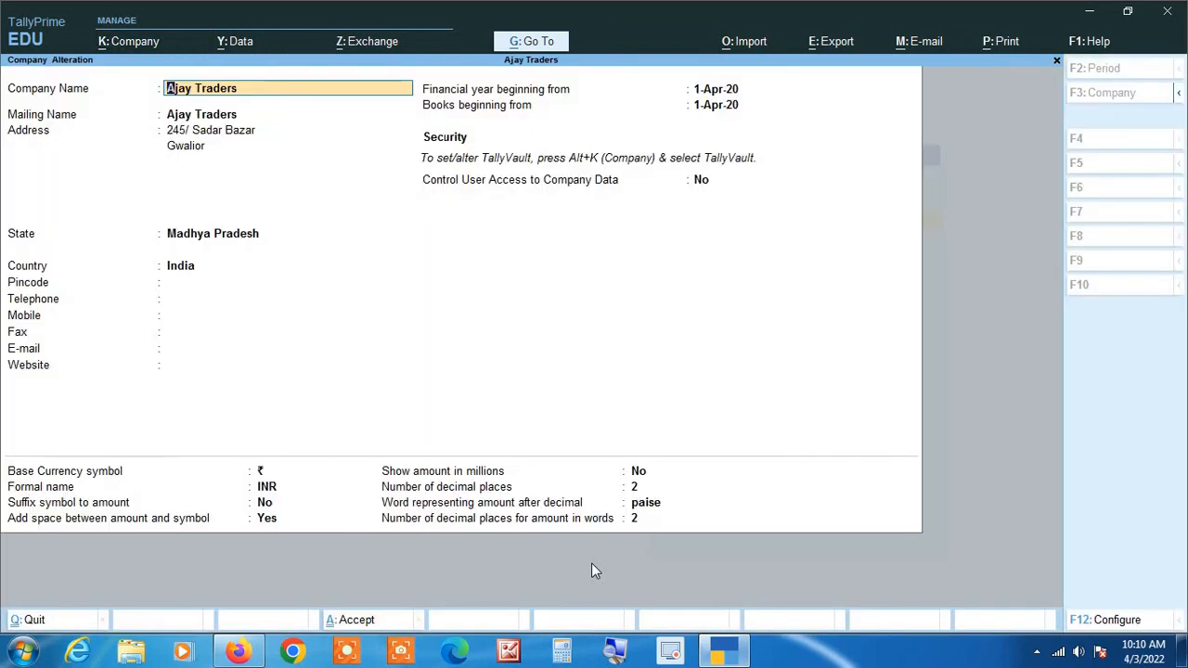
{"action": "key", "text": "alt+d"}
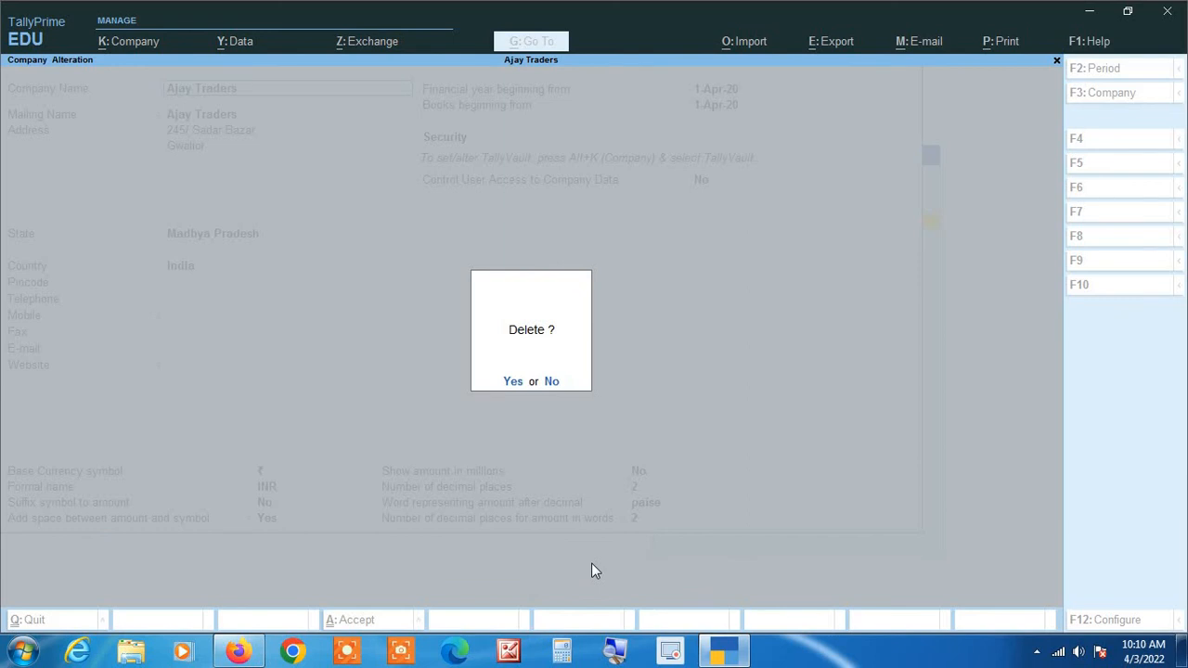
{"action": "key", "text": "Escape"}
Shut the original Ajay Traders company.
{"action": "key", "text": "Escape"}
{"action": "key", "text": "Escape"}
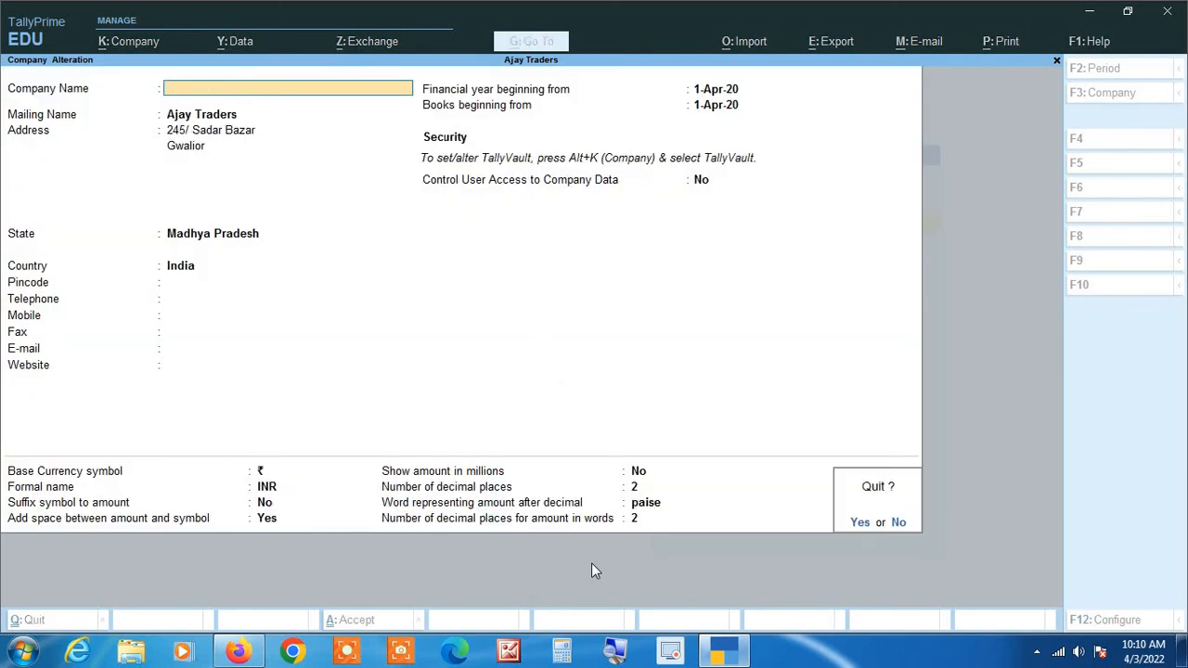
{"action": "key", "text": "Return"}
{"action": "key", "text": "Escape"}
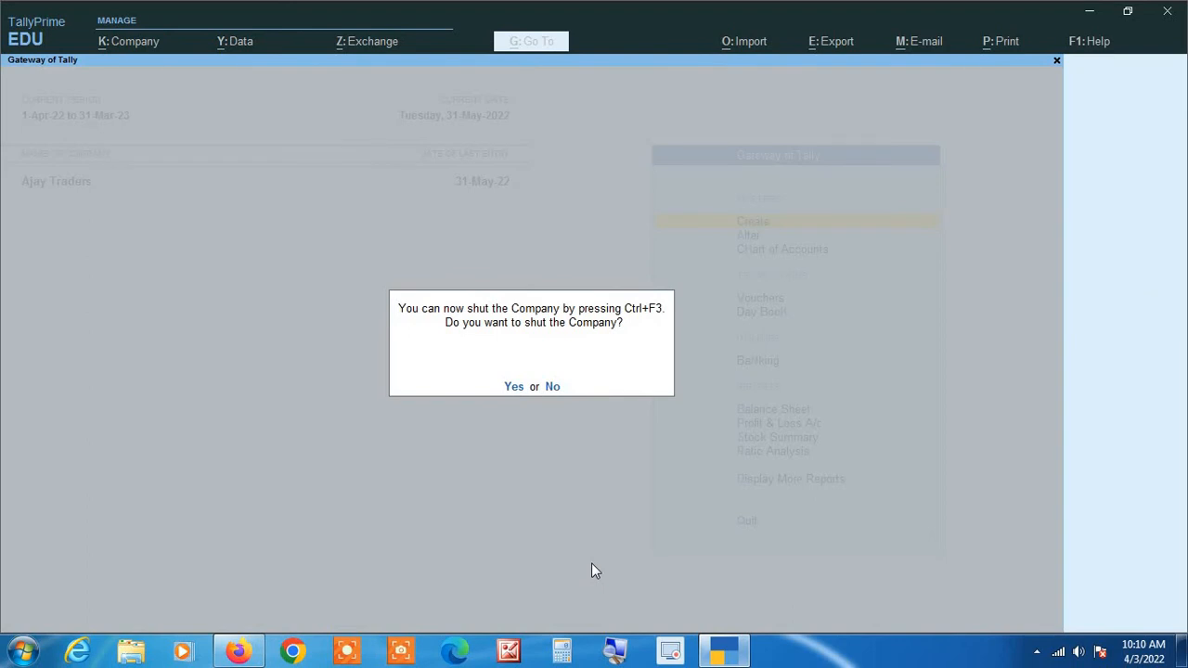
{"action": "key", "text": "y"}
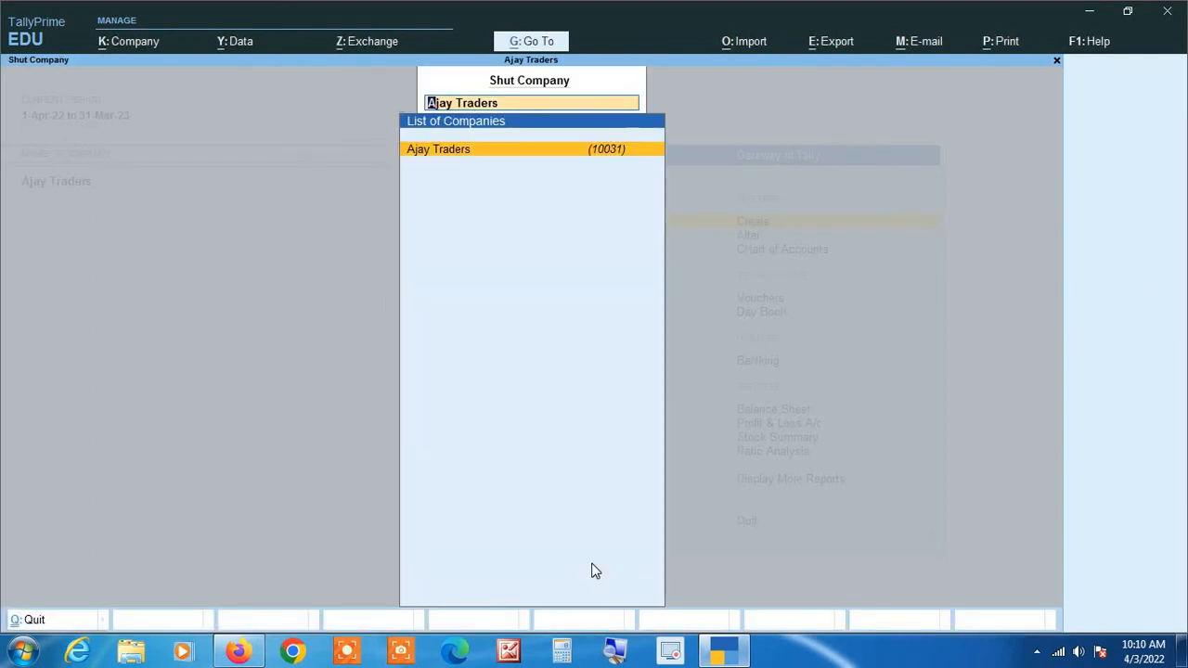
{"action": "key", "text": "Return"}
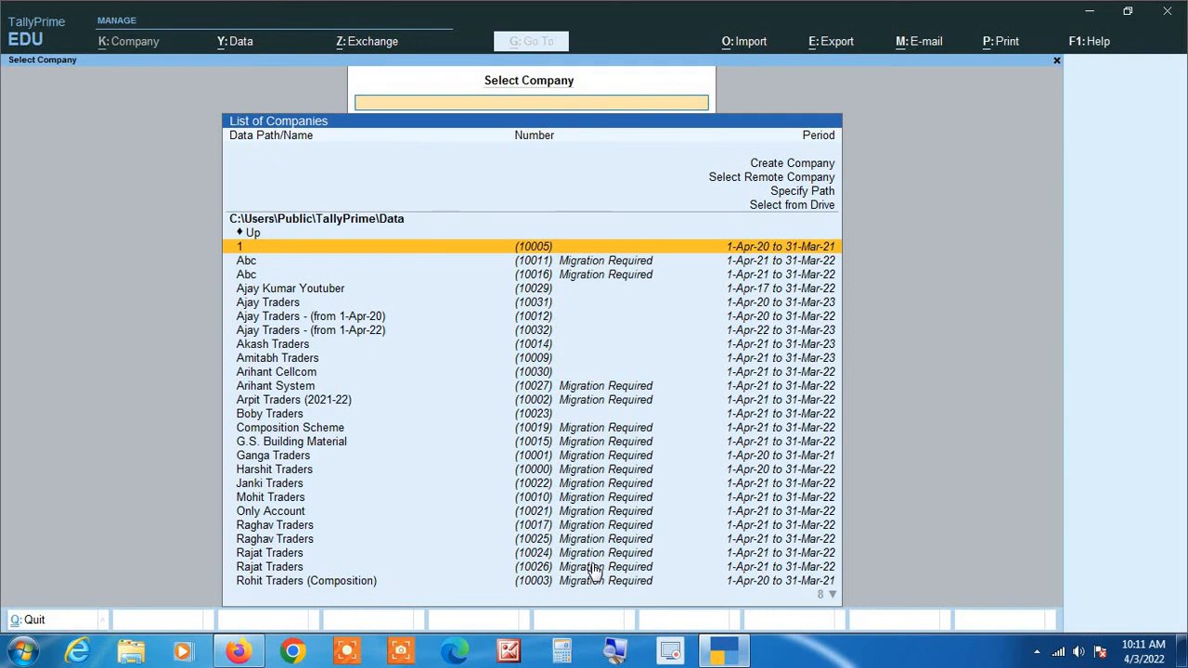
Filter the company list by "ajay" and open the split company Ajay Traders - (from 1-Apr-20).
{"action": "type", "text": "ajay"}
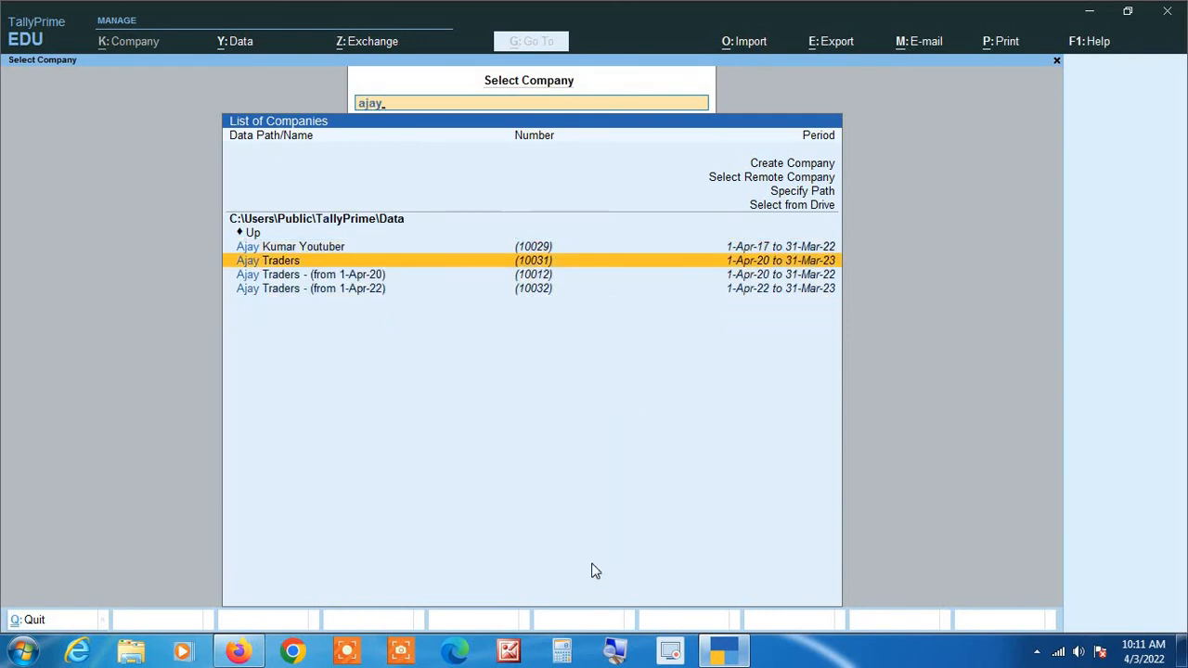
{"action": "key", "text": "Down"}
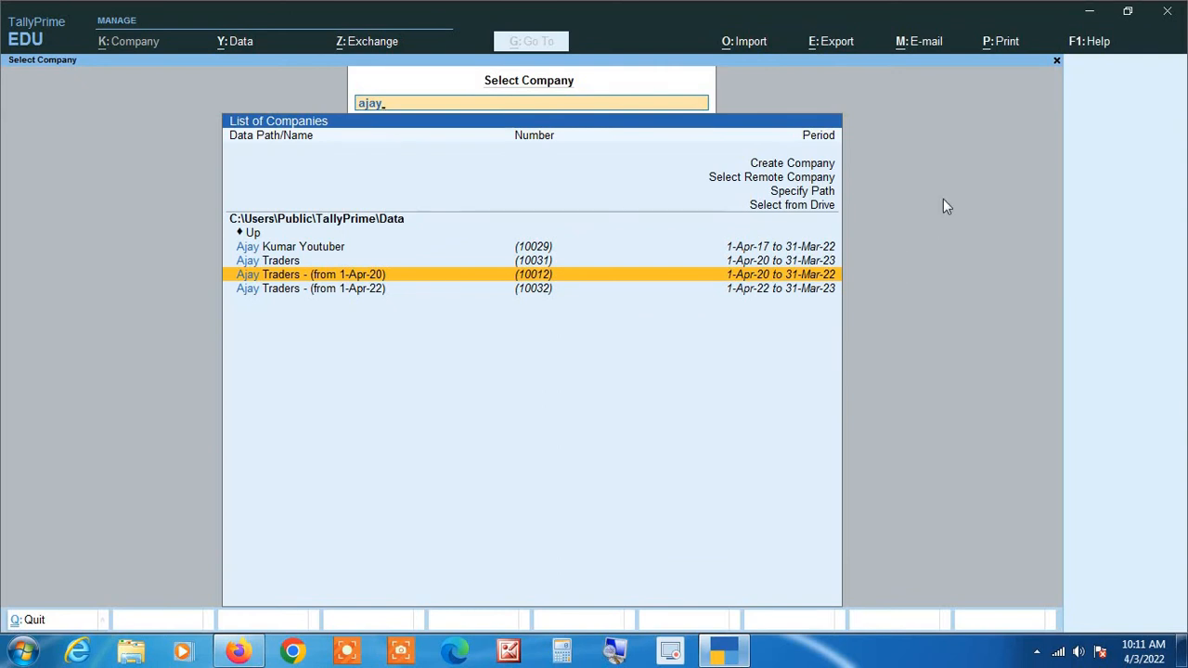
{"action": "key", "text": "Return"}
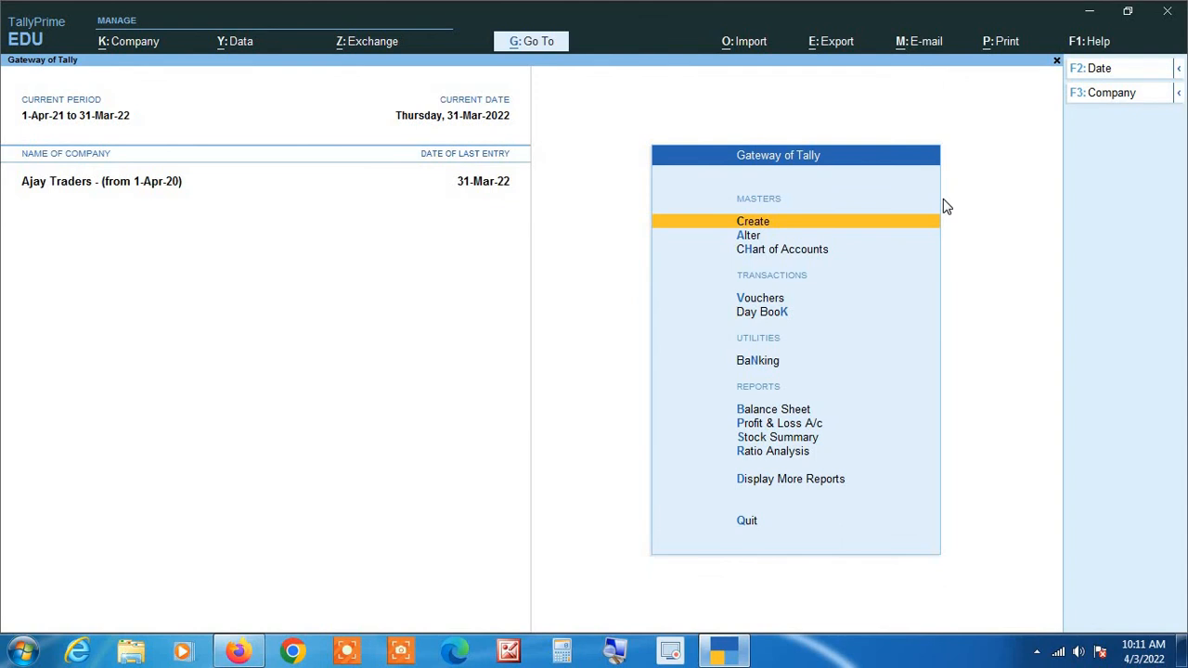
Change the company's current period to 1-4-2020 through 31-3-2021.
{"action": "key", "text": "alt+F2"}
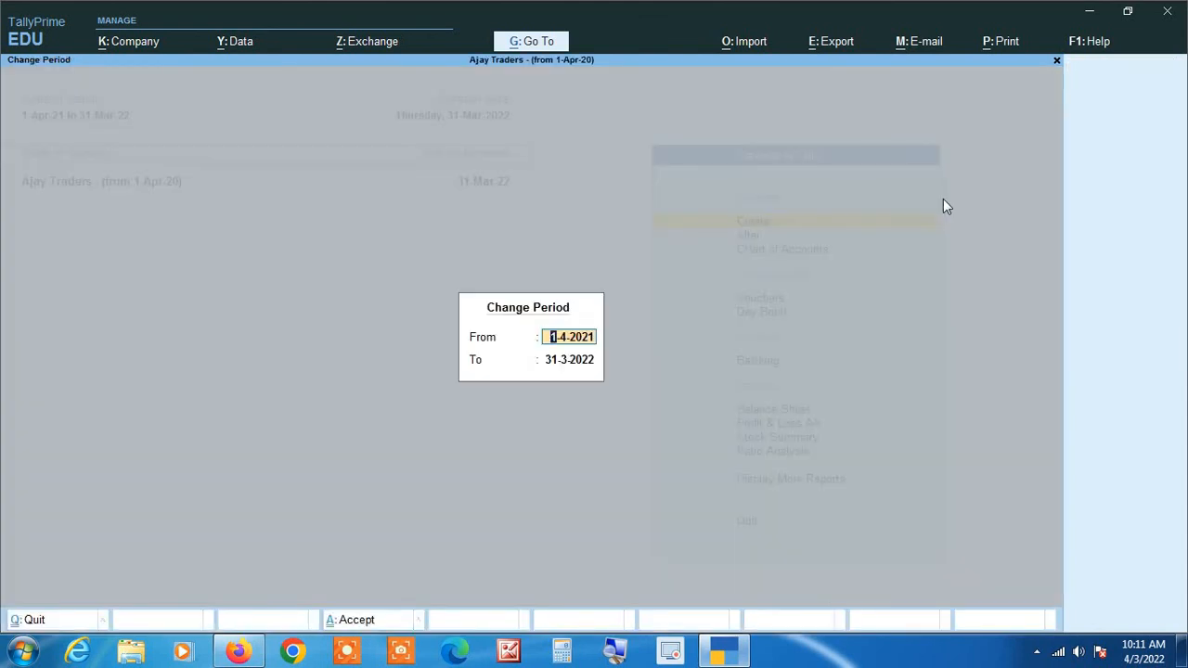
{"action": "type", "text": "1 4 20"}
{"action": "key", "text": "Return"}
{"action": "type", "text": "31 3 2"}
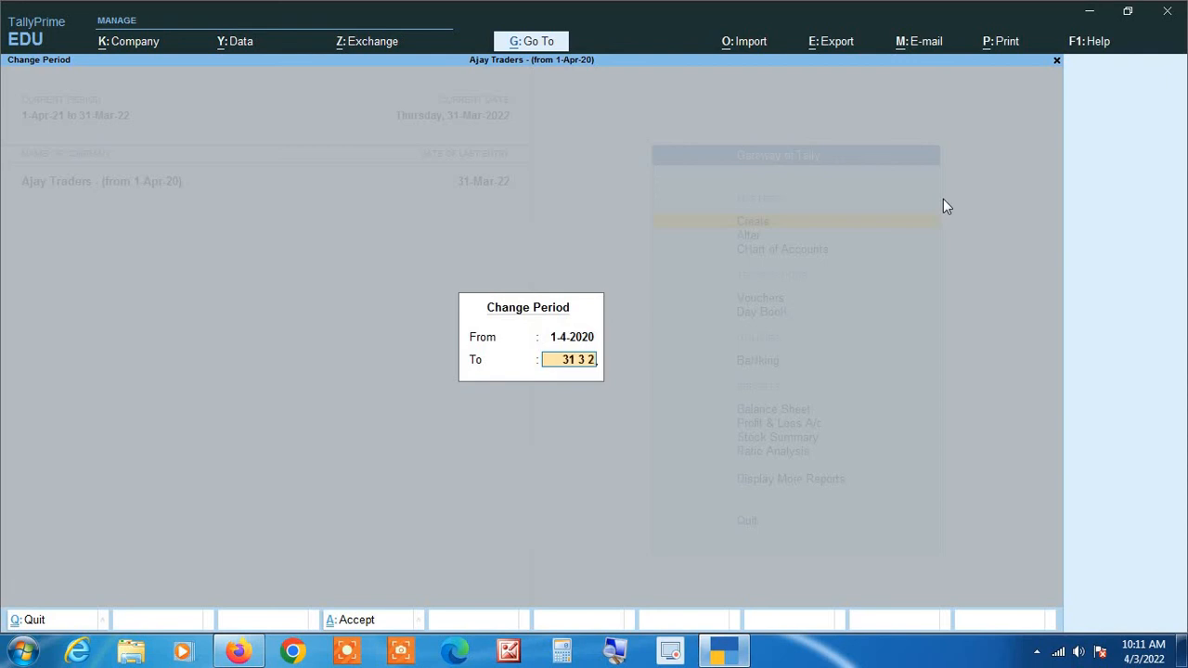
{"action": "type", "text": "1"}
{"action": "key", "text": "Return"}
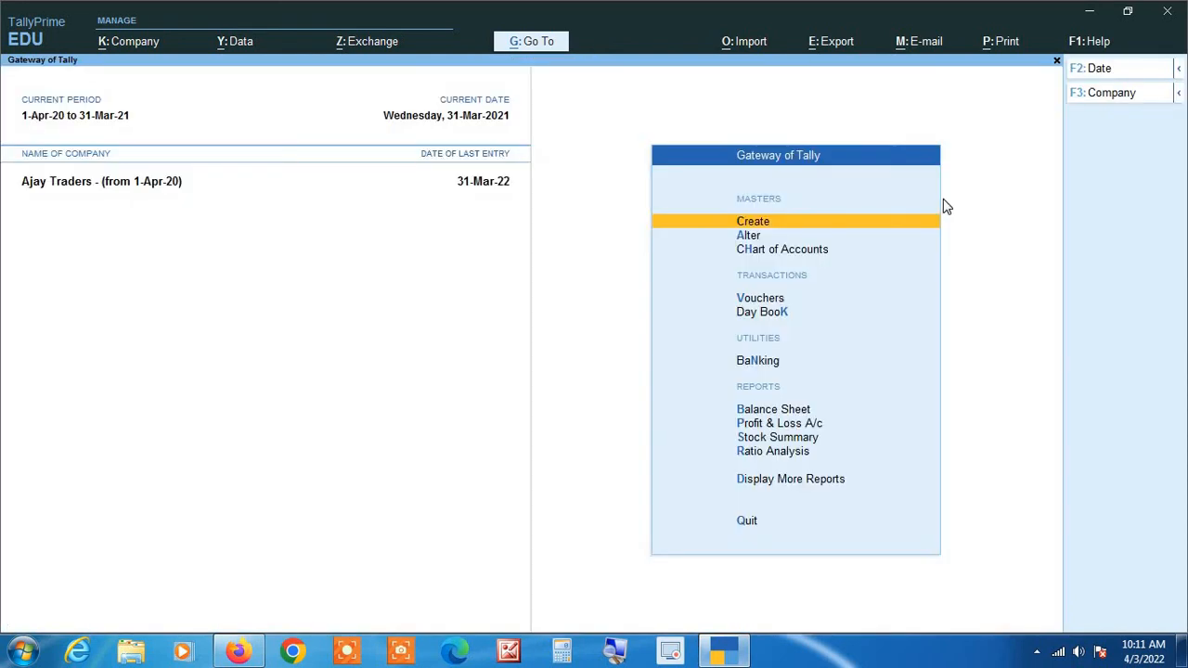
Extend the current period's end date to 31-3-2022, keeping the existing start date.
{"action": "key", "text": "alt+F2"}
{"action": "key", "text": "Return"}
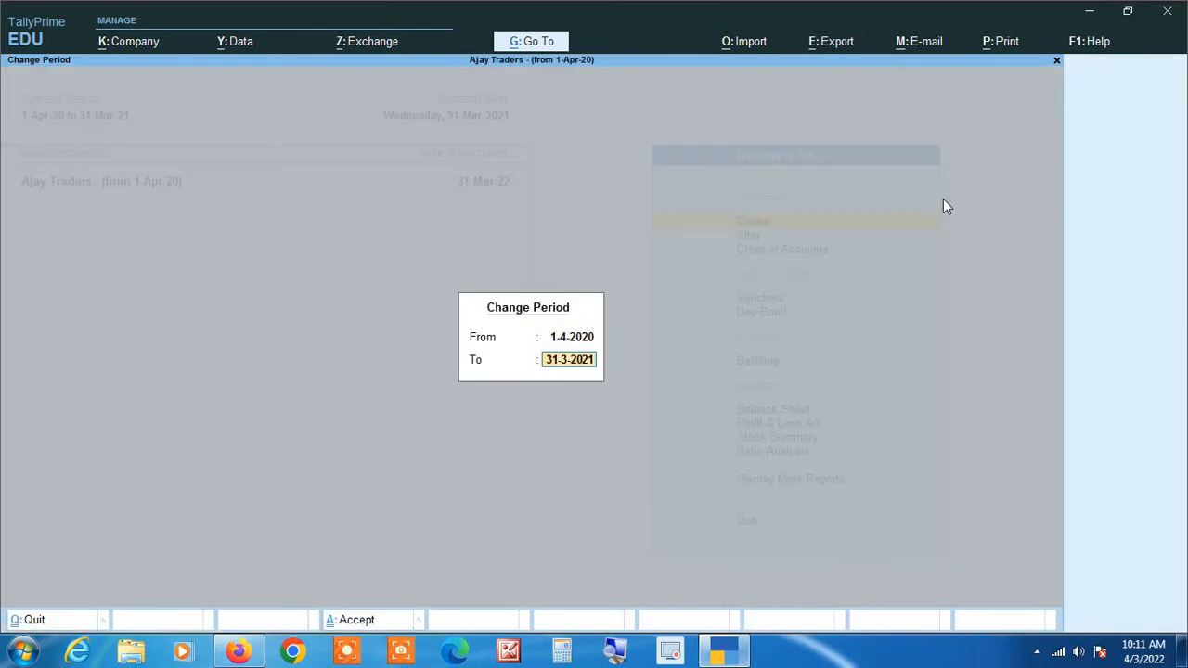
{"action": "type", "text": "31 3 22"}
{"action": "key", "text": "Return"}
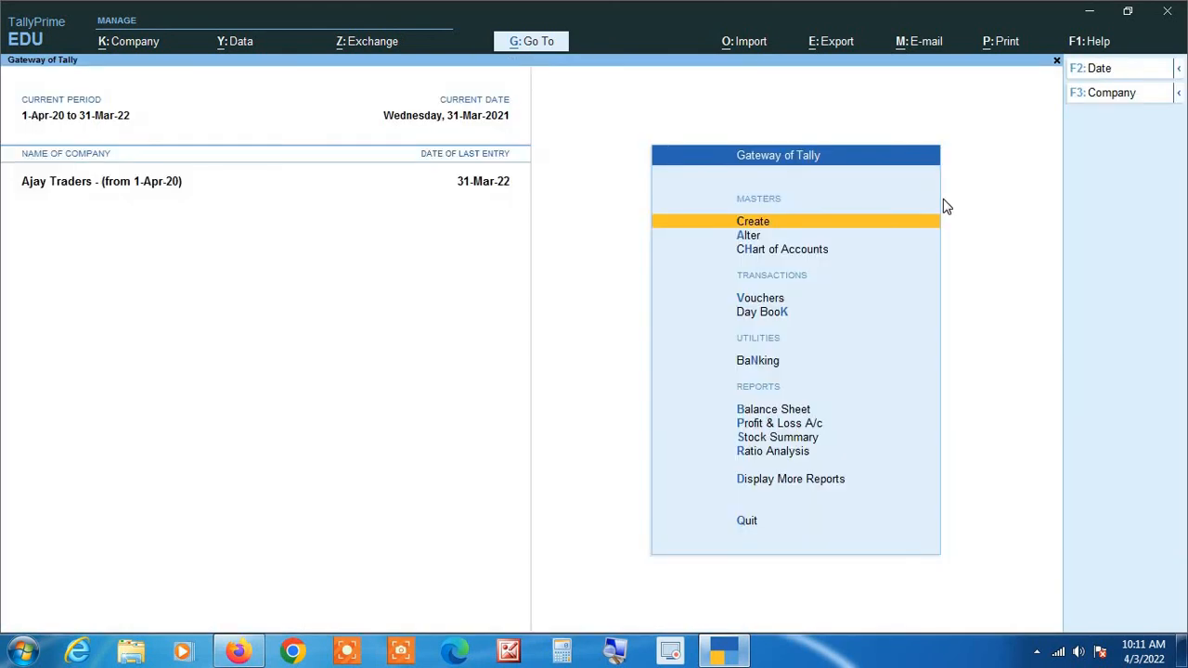
Open the Purchase Register of Ajay Traders - (from 1-Apr-20) and examine its monthly purchases across both years.
{"action": "key", "text": "d"}
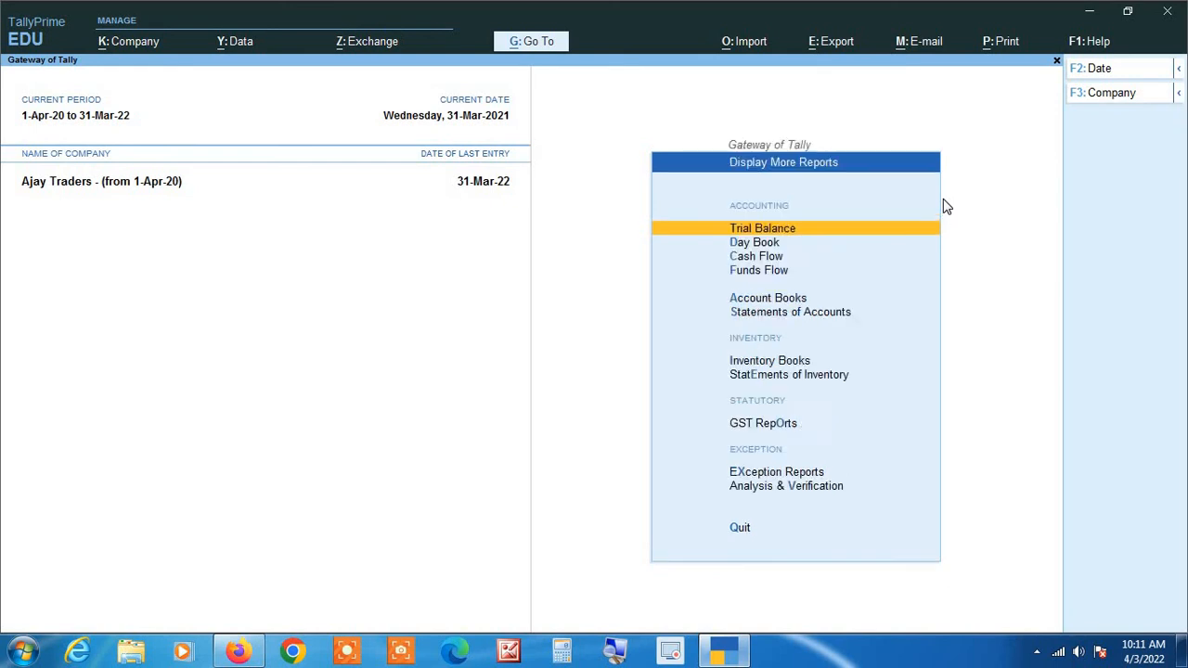
{"action": "key", "text": "a"}
{"action": "key", "text": "p"}
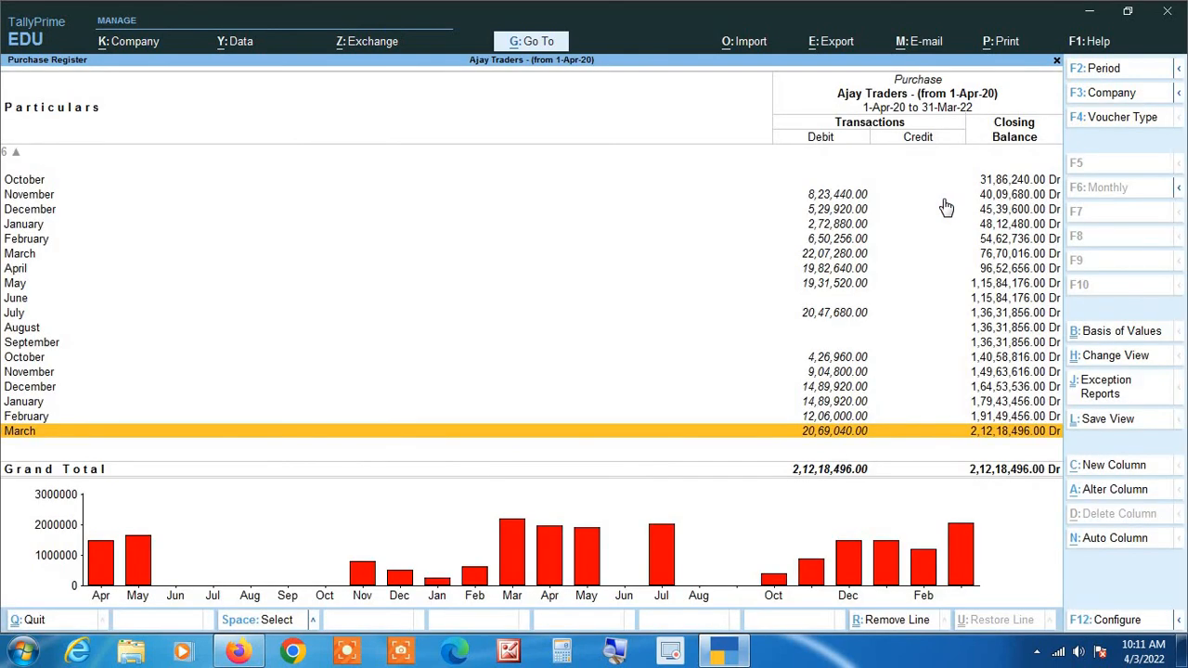
{"action": "key", "text": "Up"}
{"action": "key", "text": "Up"}
{"action": "key", "text": "Up"}
{"action": "key", "text": "Up"}
{"action": "key", "text": "Up"}
{"action": "key", "text": "Up"}
{"action": "key", "text": "Up"}
{"action": "key", "text": "Up"}
{"action": "key", "text": "Up"}
{"action": "key", "text": "Up"}
{"action": "key", "text": "Up"}
{"action": "key", "text": "Up"}
{"action": "key", "text": "Up"}
{"action": "key", "text": "Up"}
{"action": "key", "text": "Up"}
{"action": "key", "text": "Up"}
{"action": "key", "text": "Up"}
{"action": "key", "text": "Up"}
{"action": "key", "text": "Up"}
{"action": "key", "text": "Up"}
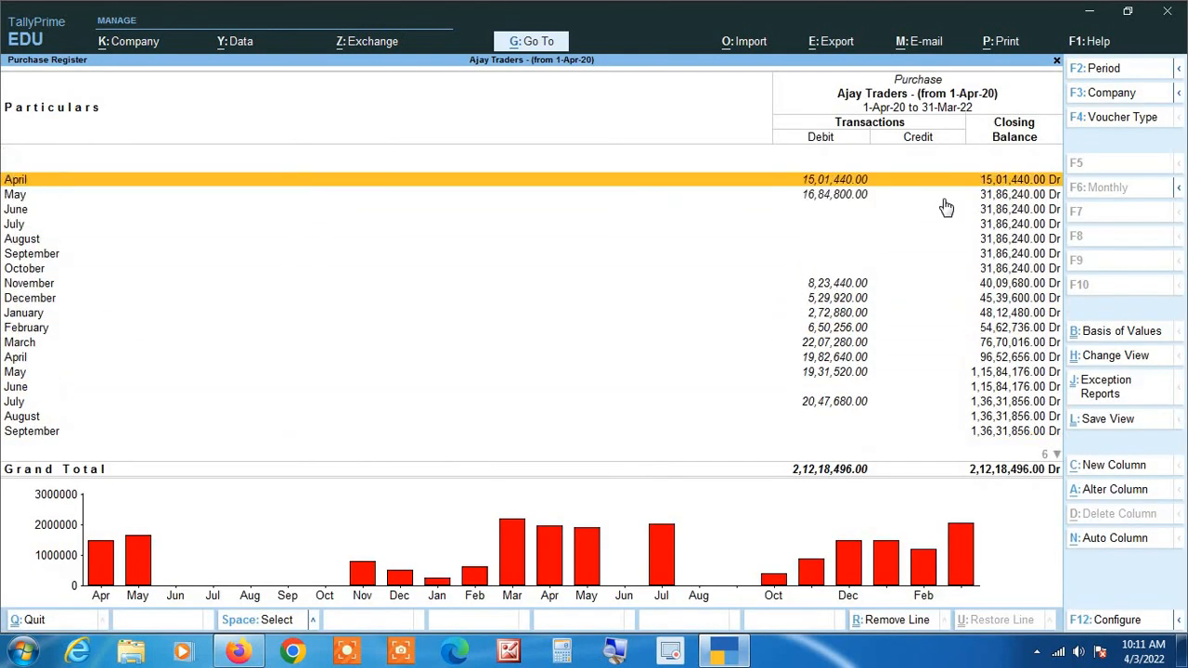
{"action": "left_click", "coordinate": [612, 652]}
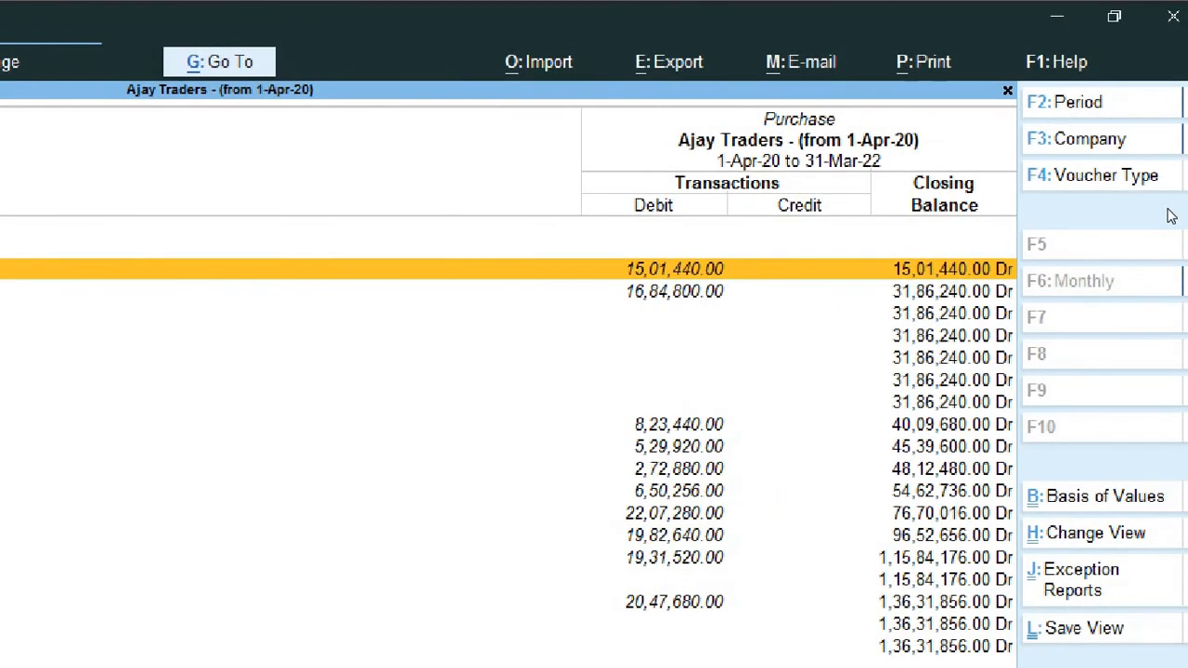
{"action": "key", "text": "Down"}
{"action": "key", "text": "Down"}
{"action": "key", "text": "Down"}
{"action": "key", "text": "Down"}
{"action": "key", "text": "Down"}
{"action": "key", "text": "Down"}
{"action": "key", "text": "Down"}
{"action": "key", "text": "Down"}
{"action": "key", "text": "Down"}
{"action": "key", "text": "Down"}
{"action": "key", "text": "Down"}
{"action": "key", "text": "Down"}
{"action": "key", "text": "Down"}
{"action": "key", "text": "Down"}
{"action": "key", "text": "Down"}
{"action": "key", "text": "Down"}
{"action": "key", "text": "Down"}
{"action": "key", "text": "Down"}
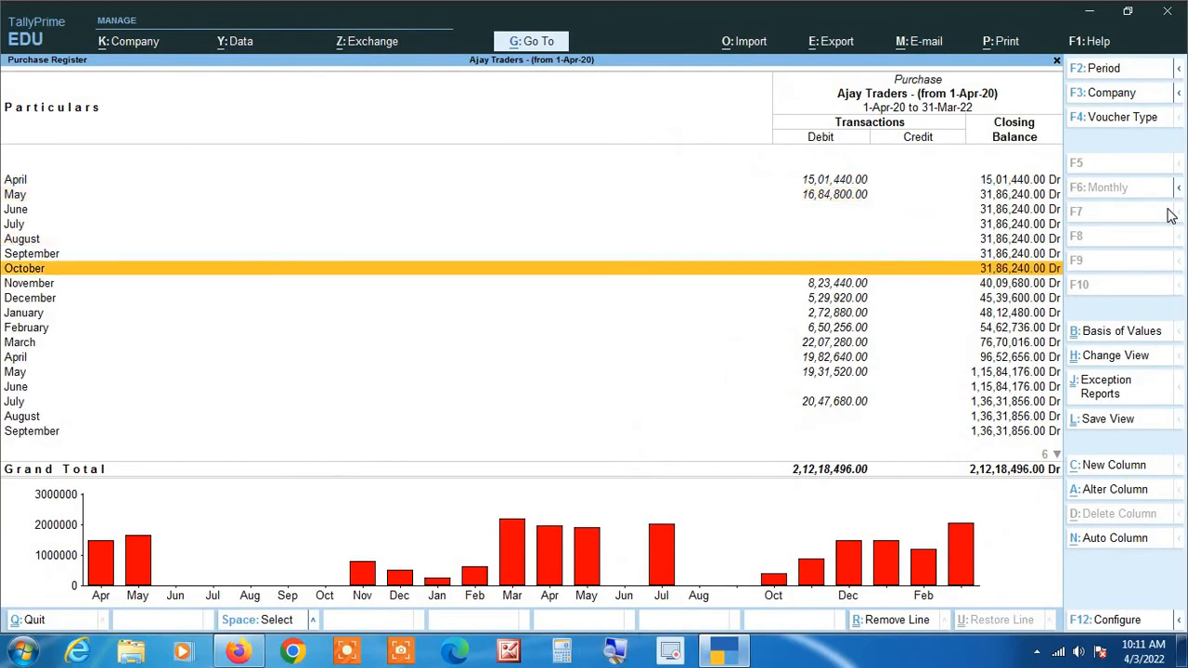
{"action": "key", "text": "Up"}
{"action": "key", "text": "Up"}
{"action": "key", "text": "Up"}
{"action": "key", "text": "Up"}
{"action": "key", "text": "Up"}
{"action": "key", "text": "Up"}
{"action": "key", "text": "Up"}
{"action": "key", "text": "Up"}
{"action": "key", "text": "Up"}
{"action": "key", "text": "Up"}
{"action": "key", "text": "Up"}
{"action": "key", "text": "Up"}
{"action": "key", "text": "Up"}
{"action": "key", "text": "Up"}
{"action": "key", "text": "Up"}
{"action": "key", "text": "Up"}
{"action": "key", "text": "Up"}
{"action": "key", "text": "Up"}
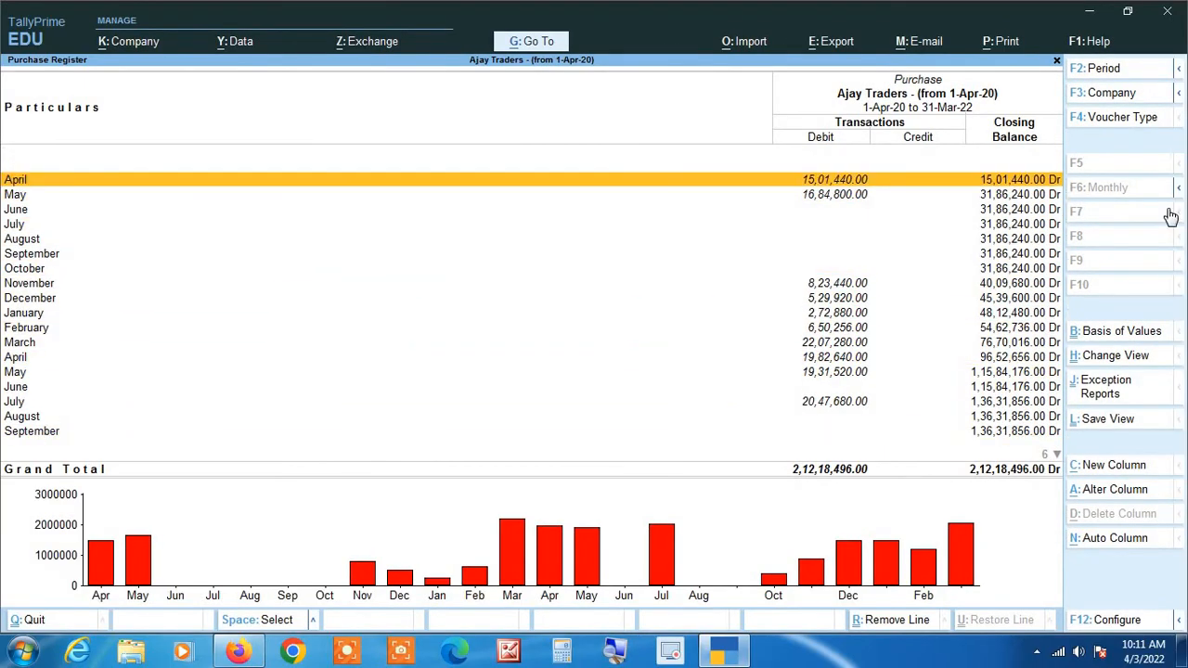
View the first purchase voucher of April 2020, and return to the monthly Purchase Register without altering it.
{"action": "key", "text": "Return"}
{"action": "key", "text": "Return"}
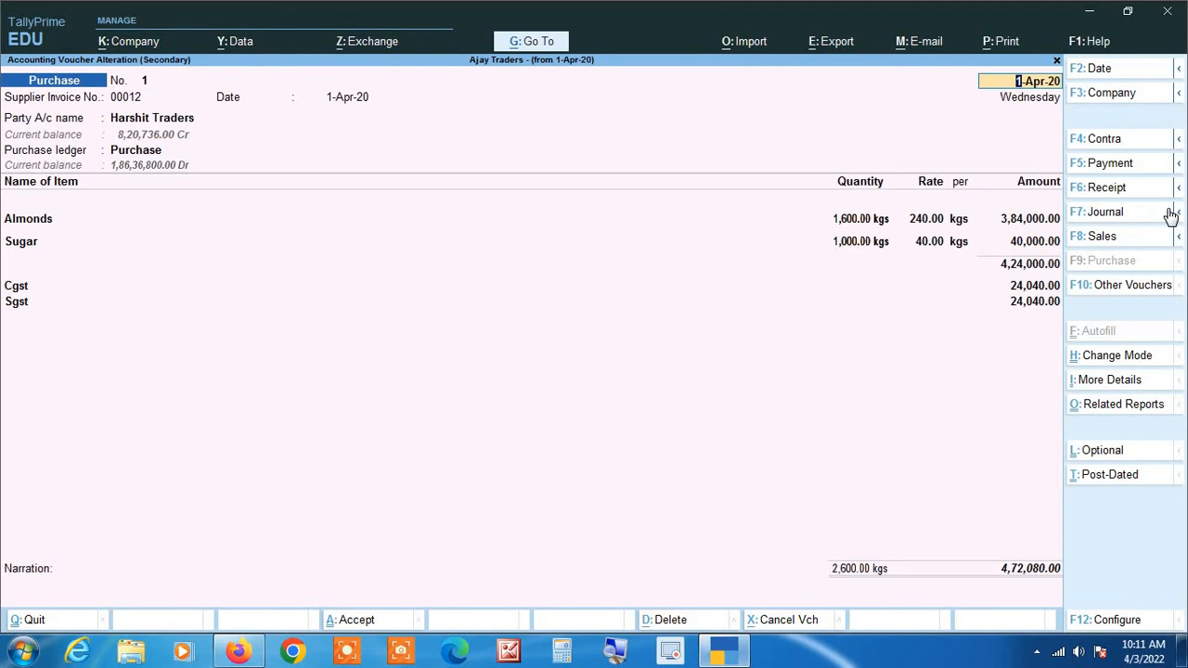
{"action": "key", "text": "Escape"}
{"action": "key", "text": "y"}
{"action": "key", "text": "Escape"}
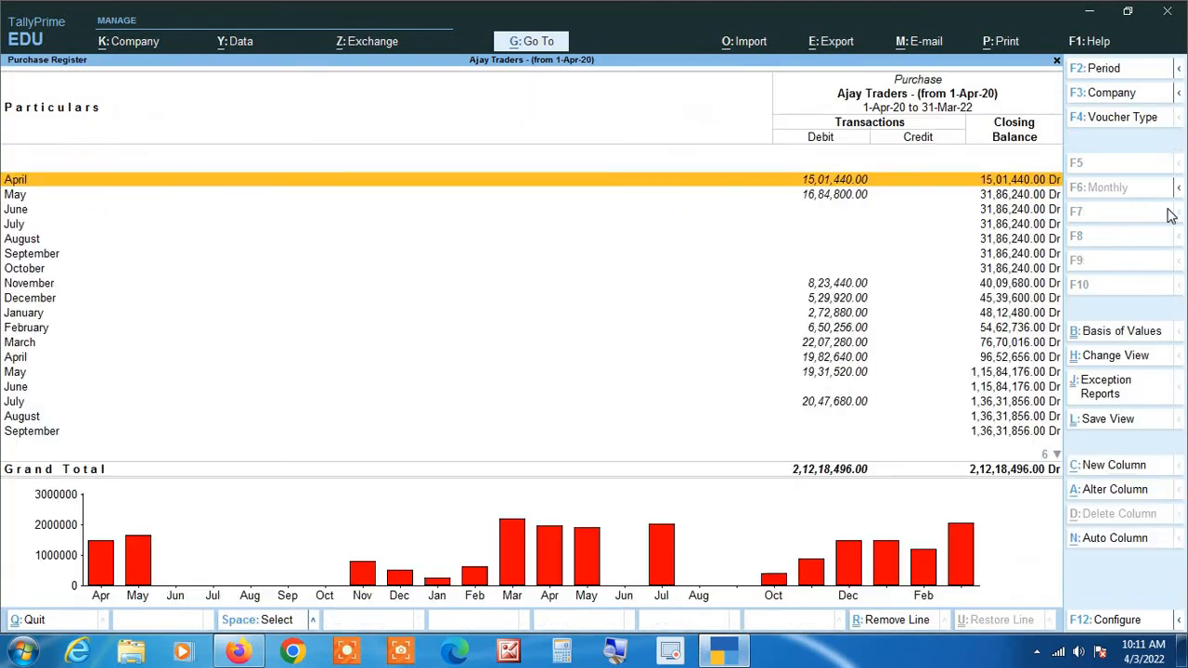
Display the list of purchase vouchers for March 2022 from the Purchase Register.
{"action": "key", "text": "Down"}
{"action": "key", "text": "Down"}
{"action": "key", "text": "Down"}
{"action": "key", "text": "Down"}
{"action": "key", "text": "Down"}
{"action": "key", "text": "Down"}
{"action": "key", "text": "Down"}
{"action": "key", "text": "Down"}
{"action": "key", "text": "Down"}
{"action": "key", "text": "Down"}
{"action": "key", "text": "Down"}
{"action": "key", "text": "Down"}
{"action": "key", "text": "Down"}
{"action": "key", "text": "Down"}
{"action": "key", "text": "Down"}
{"action": "key", "text": "Down"}
{"action": "key", "text": "Down"}
{"action": "key", "text": "Down"}
{"action": "key", "text": "Down"}
{"action": "key", "text": "Down"}
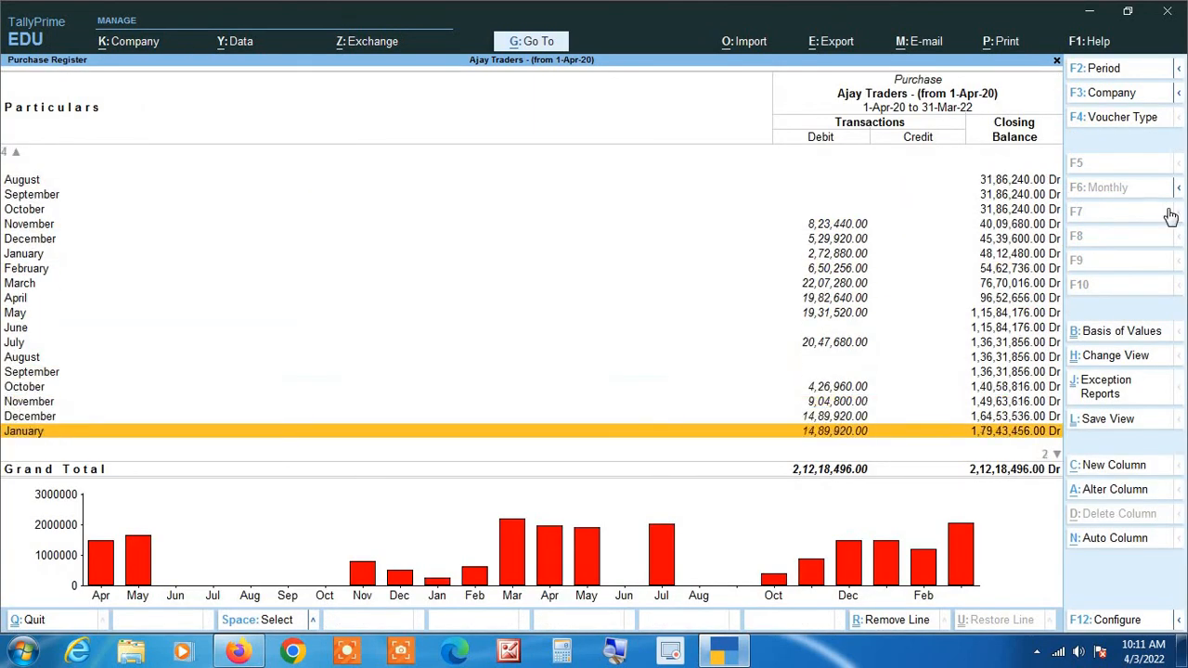
{"action": "key", "text": "Return"}
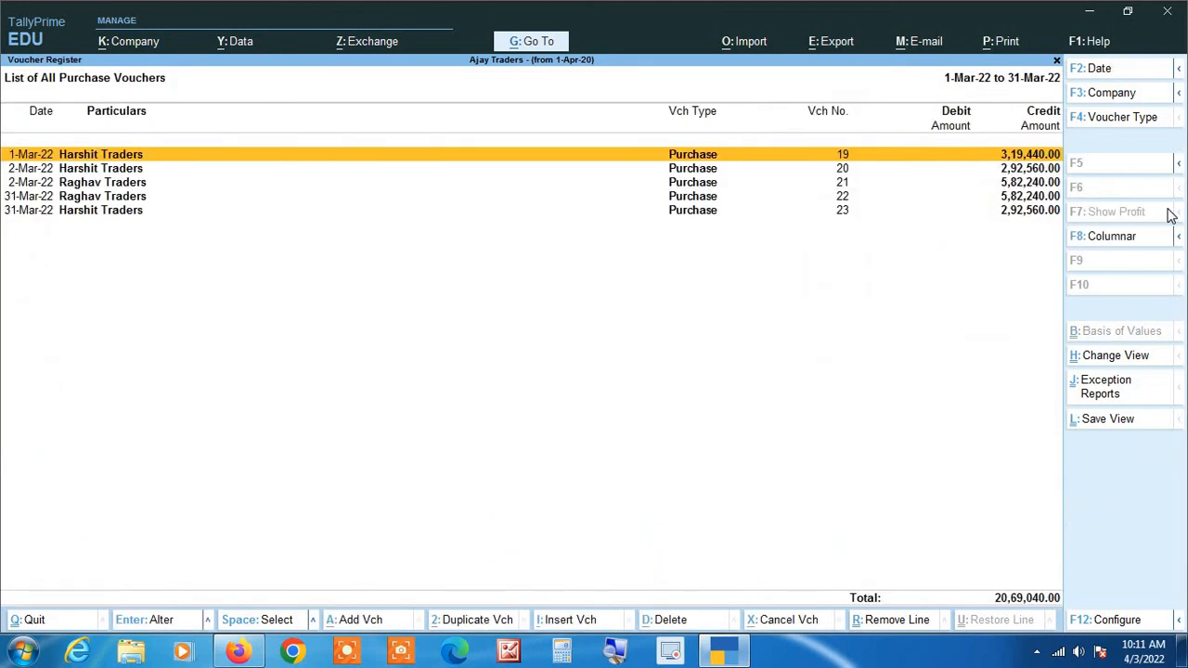
View the last purchase voucher dated 31-Mar-22, from Harshit Traders, and return to the main menu without altering it.
{"action": "key", "text": "Down"}
{"action": "key", "text": "Down"}
{"action": "key", "text": "Down"}
{"action": "key", "text": "Down"}
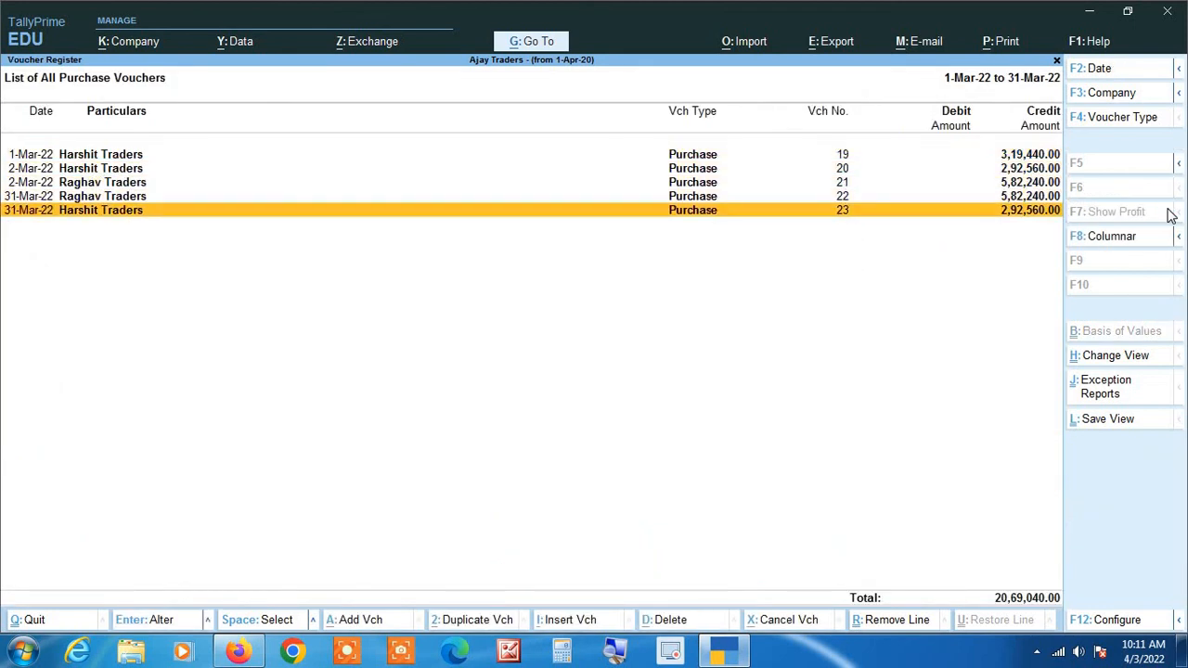
{"action": "key", "text": "Return"}
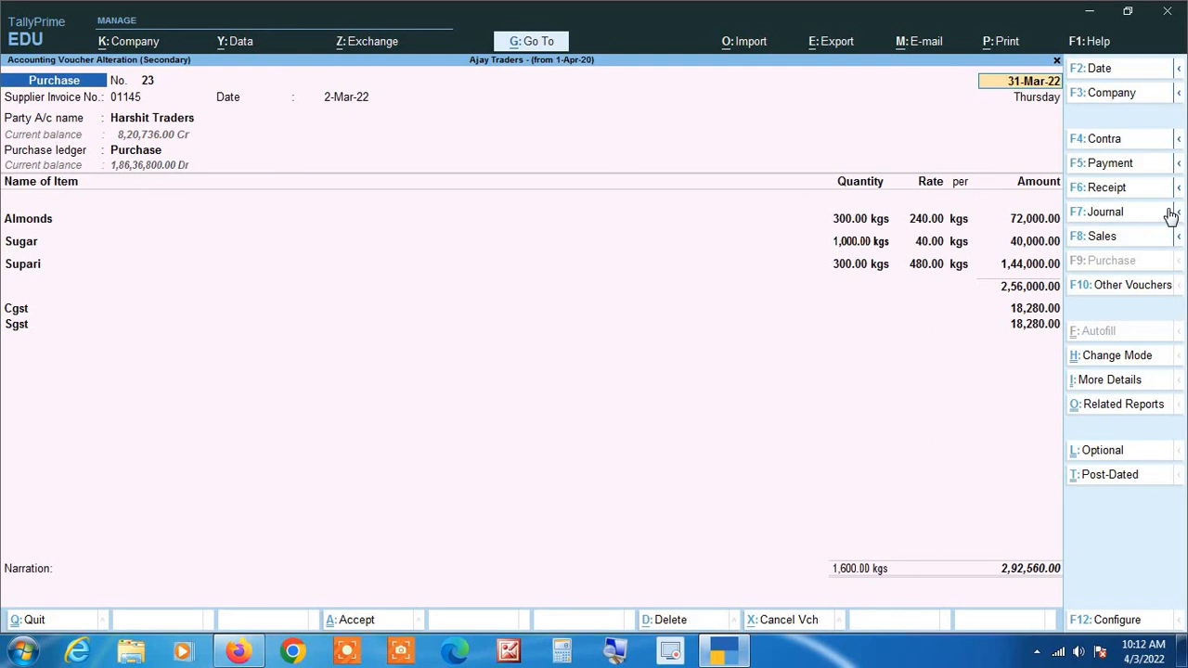
{"action": "key", "text": "Escape"}
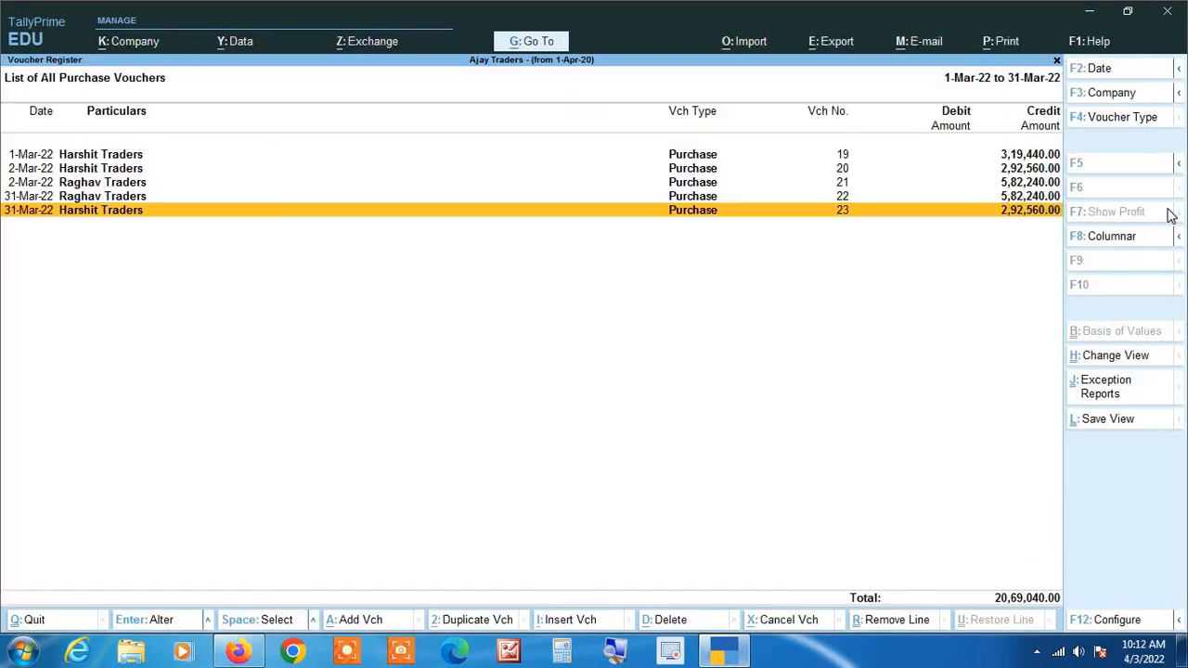
{"action": "key", "text": "Escape"}
{"action": "key", "text": "Escape"}
{"action": "key", "text": "Escape"}
{"action": "key", "text": "Escape"}
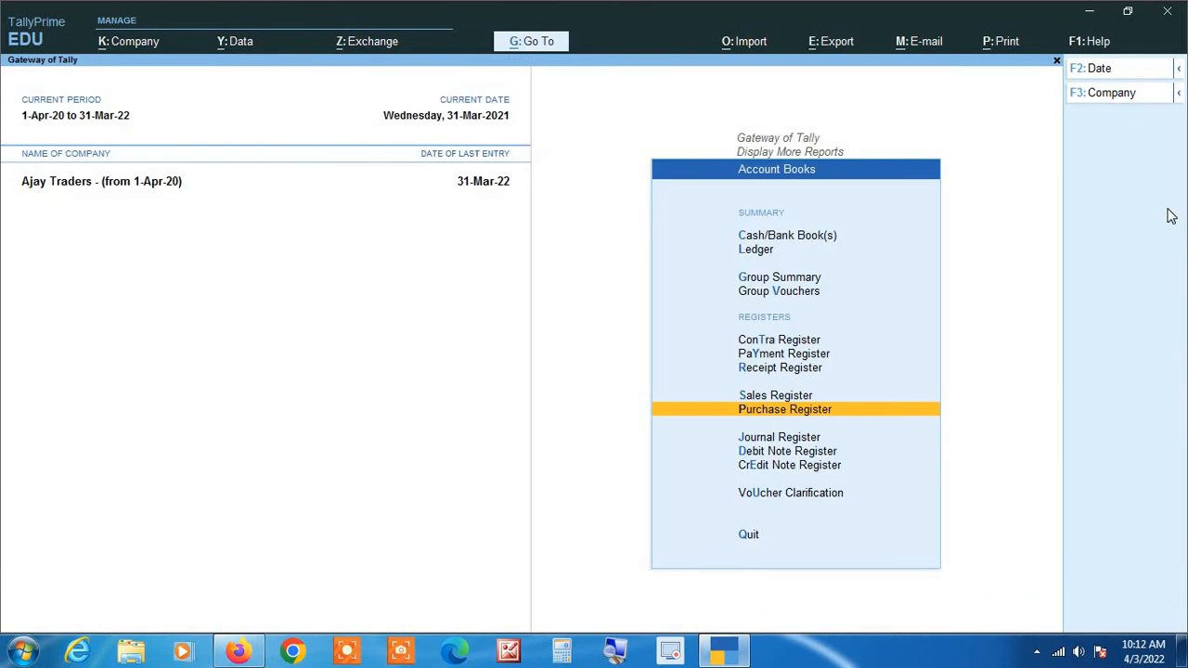
Extend the current period's end date to 31-3-23, keeping the start date of 1-4-2020.
{"action": "key", "text": "alt+F2"}
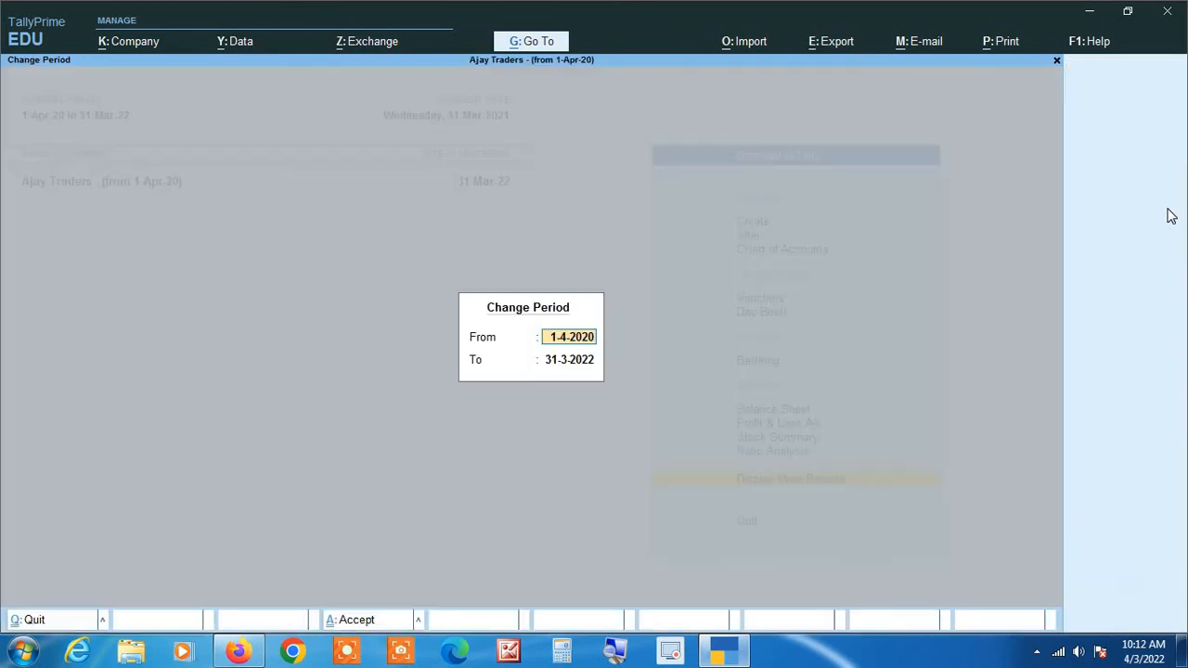
{"action": "key", "text": "Return"}
{"action": "type", "text": "31 3 23"}
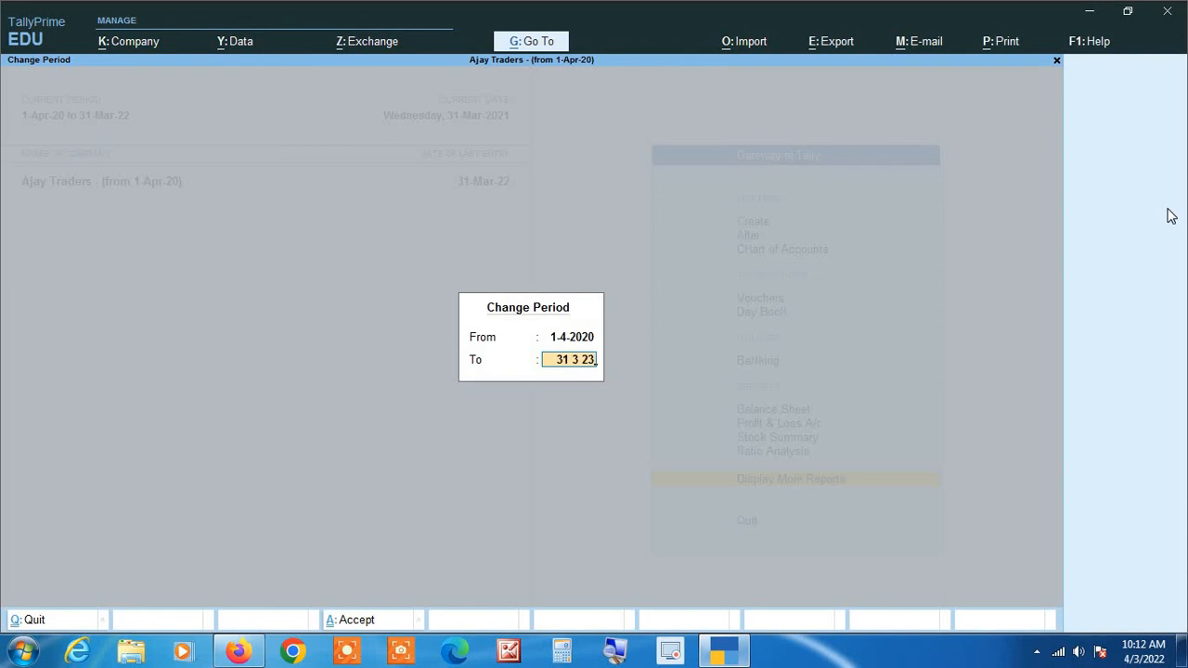
{"action": "key", "text": "Return"}
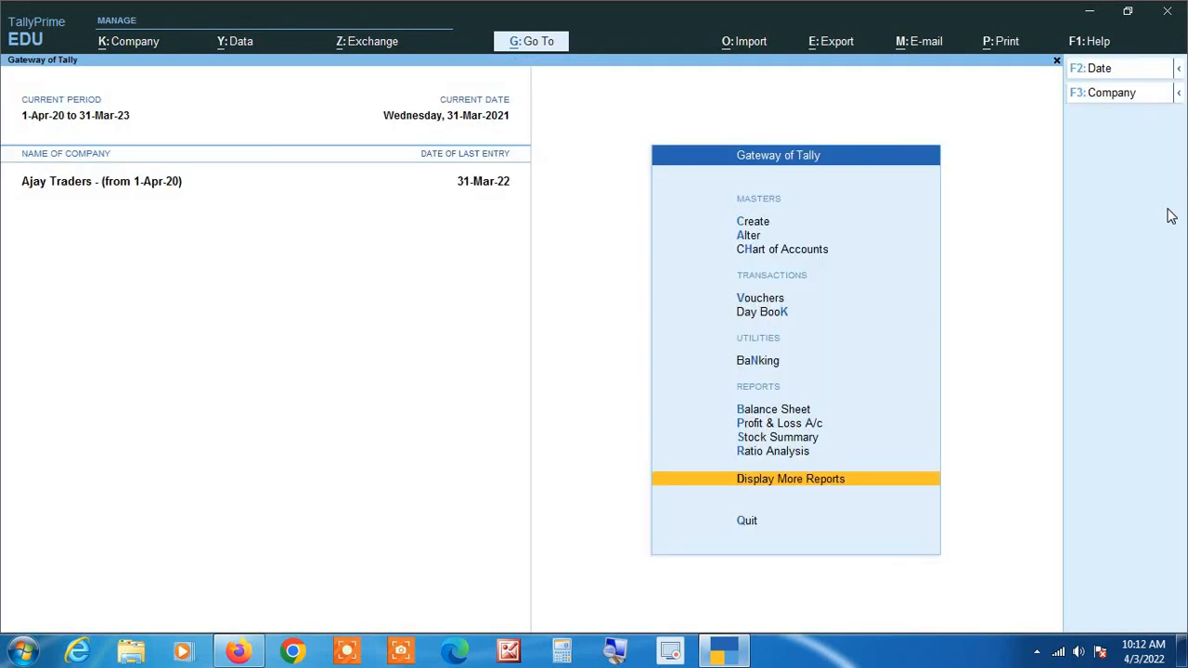
Open the Purchase Register of Ajay Traders - (from 1-Apr-20), examine the months around March 2022, and return to the main menu.
{"action": "key", "text": "d"}
{"action": "key", "text": "a"}
{"action": "key", "text": "p"}
{"action": "key", "text": "Down"}
{"action": "key", "text": "Down"}
{"action": "key", "text": "Down"}
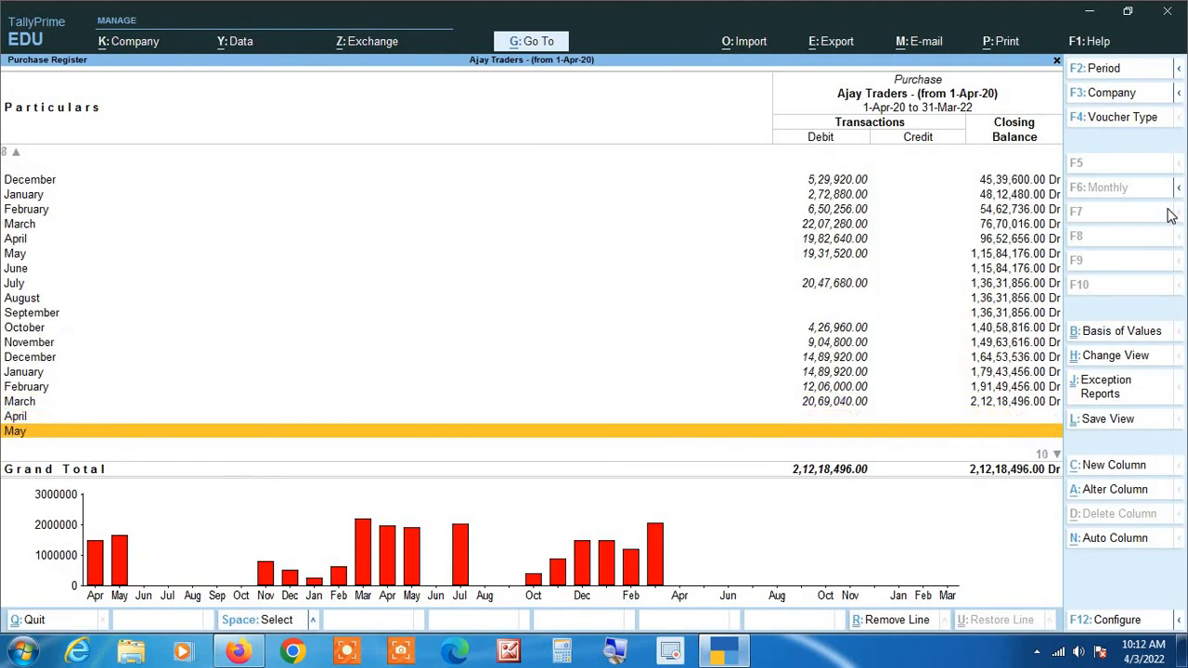
{"action": "key", "text": "Up"}
{"action": "key", "text": "Up"}
{"action": "key", "text": "Up"}
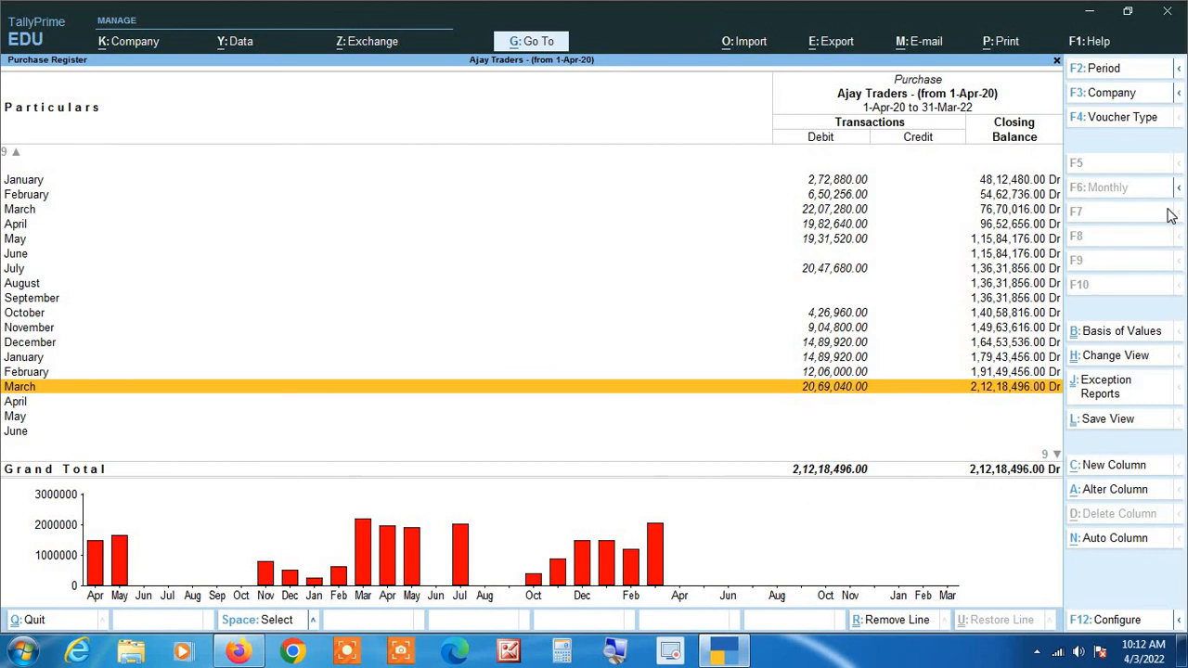
{"action": "key", "text": "Escape"}
{"action": "key", "text": "Escape"}
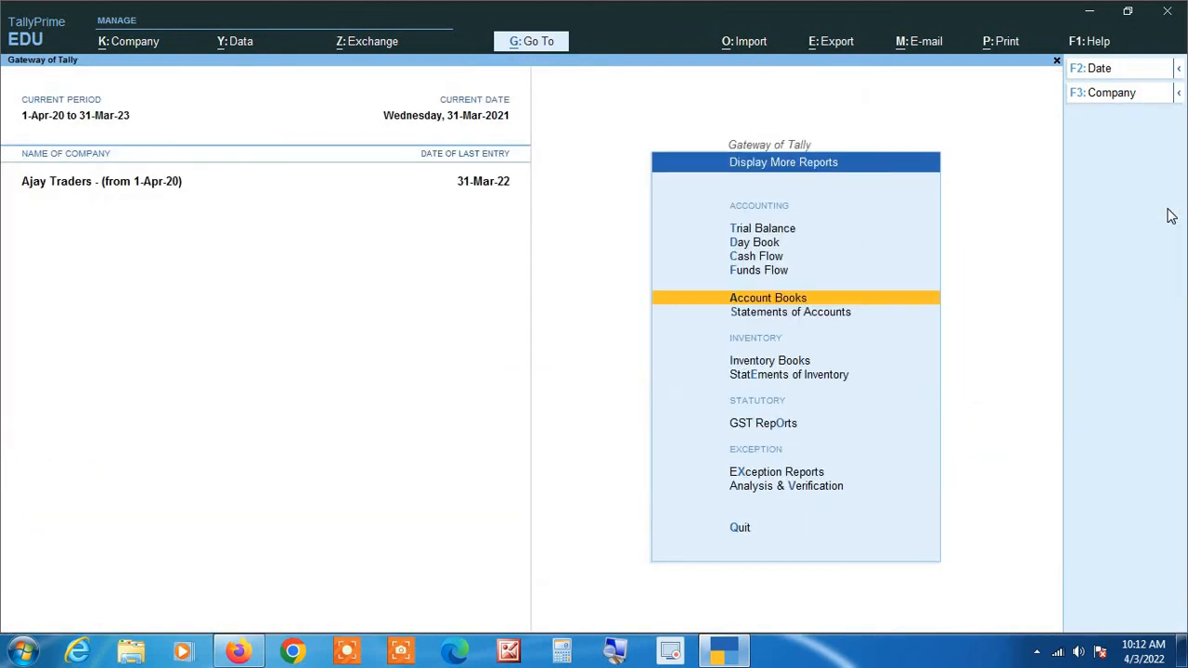
{"action": "key", "text": "Escape"}
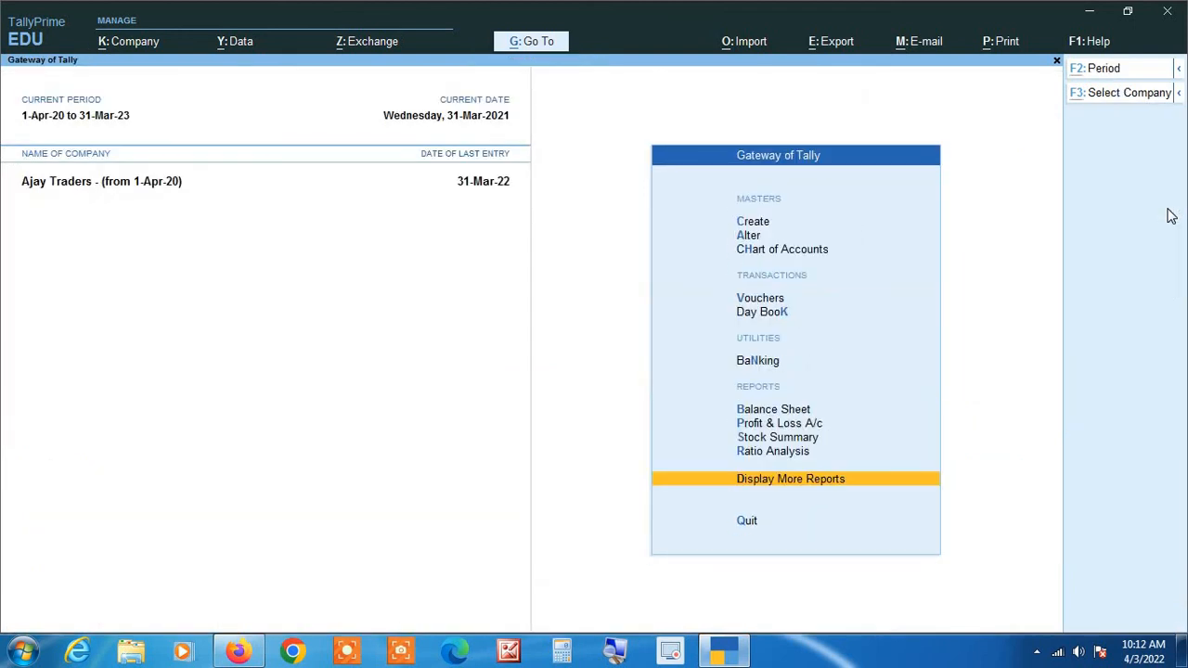
Shut the company Ajay Traders - (from 1-Apr-20).
{"action": "key", "text": "alt+F1"}
{"action": "key", "text": "y"}
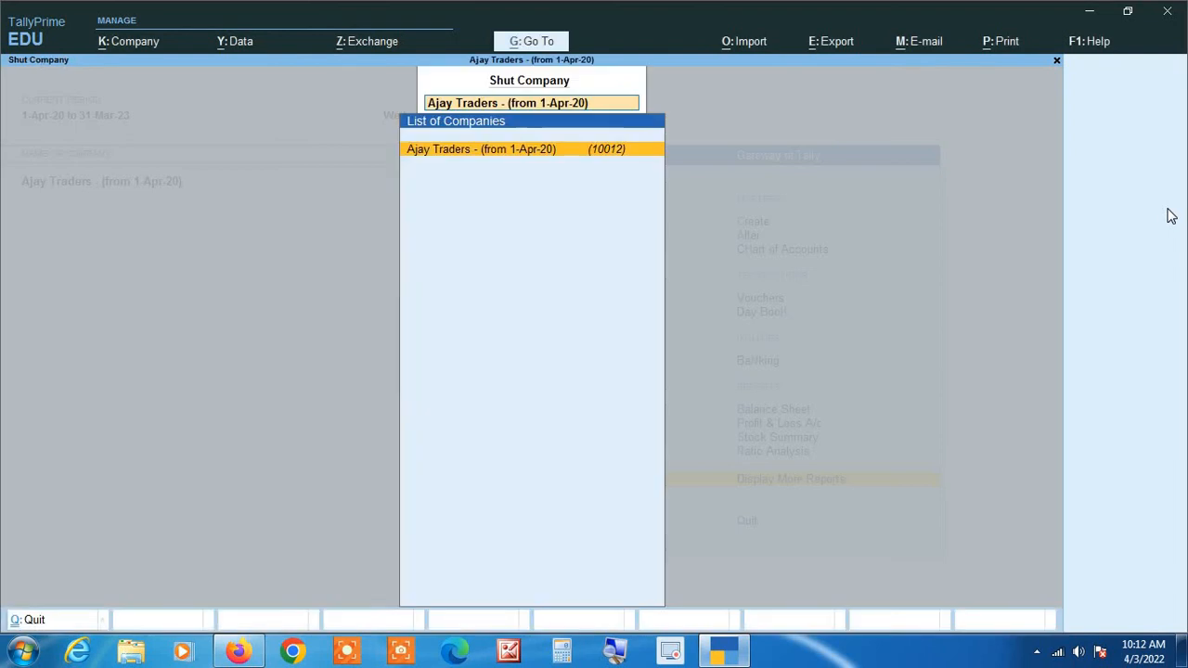
{"action": "key", "text": "Return"}
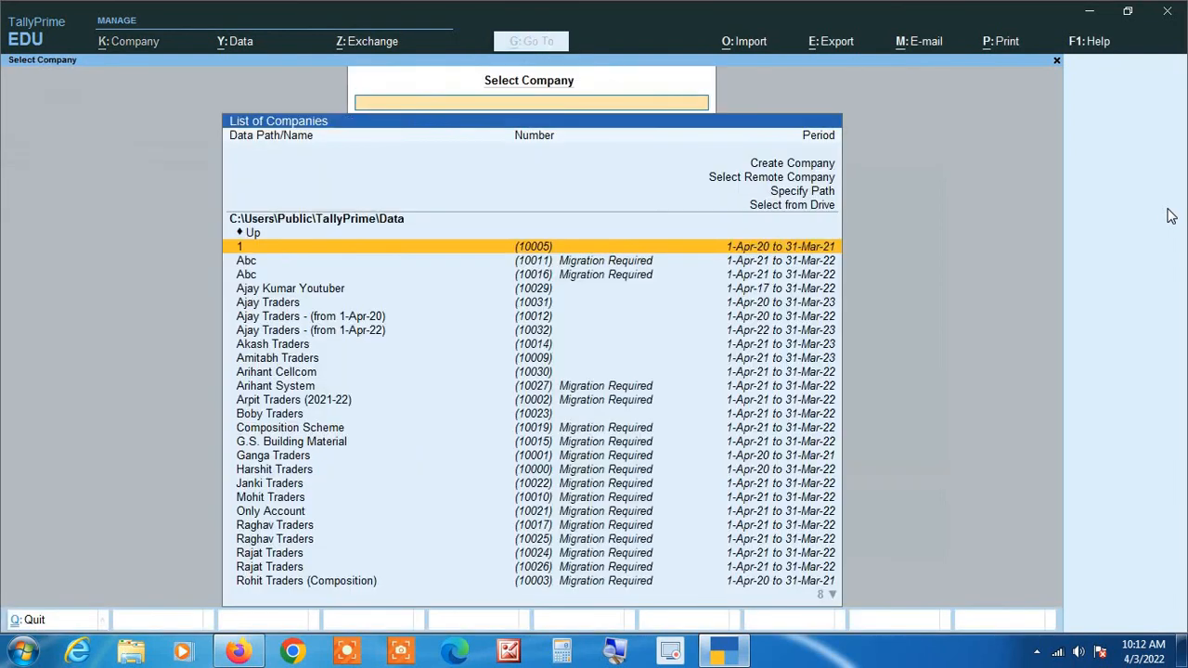
Find the Ajay companies in the company list and load Ajay Traders - (from 1-Apr-22).
{"action": "type", "text": "ajay"}
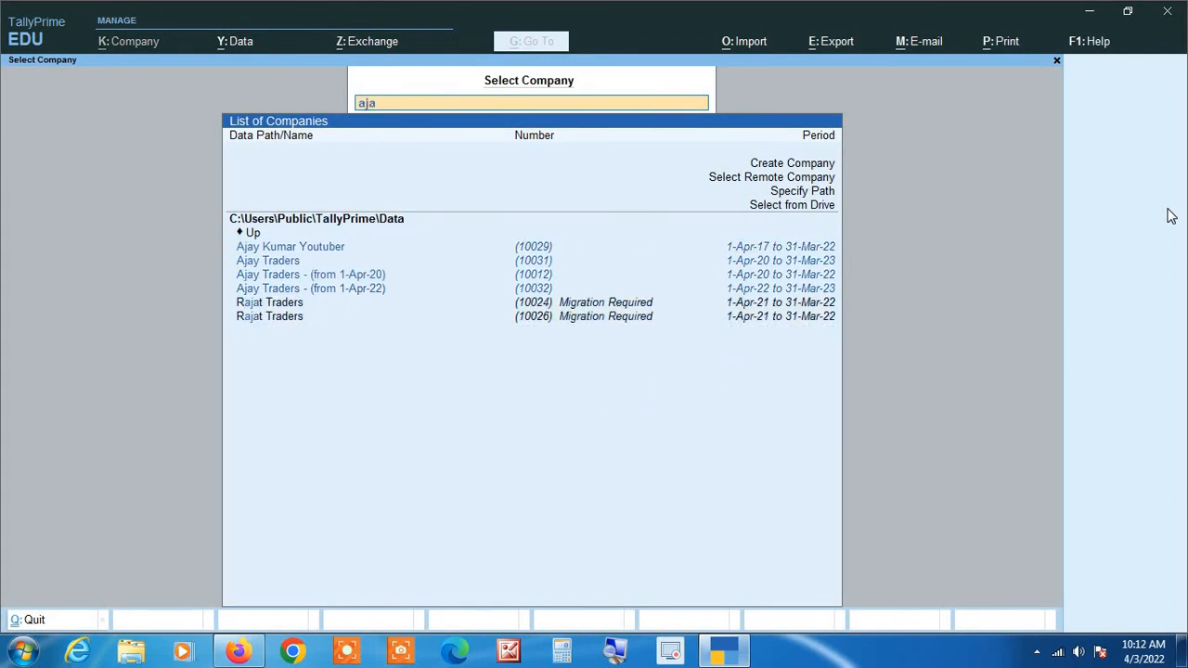
{"action": "key", "text": "Down"}
{"action": "key", "text": "Down"}
{"action": "key", "text": "Down"}
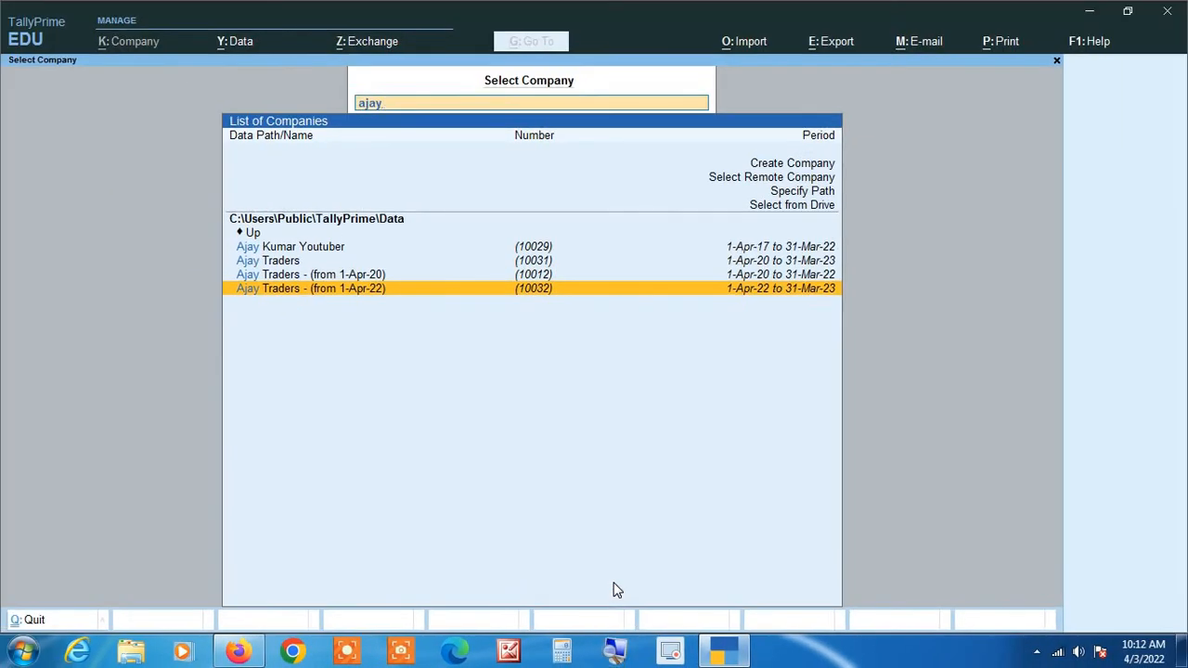
{"action": "key", "text": "Return"}
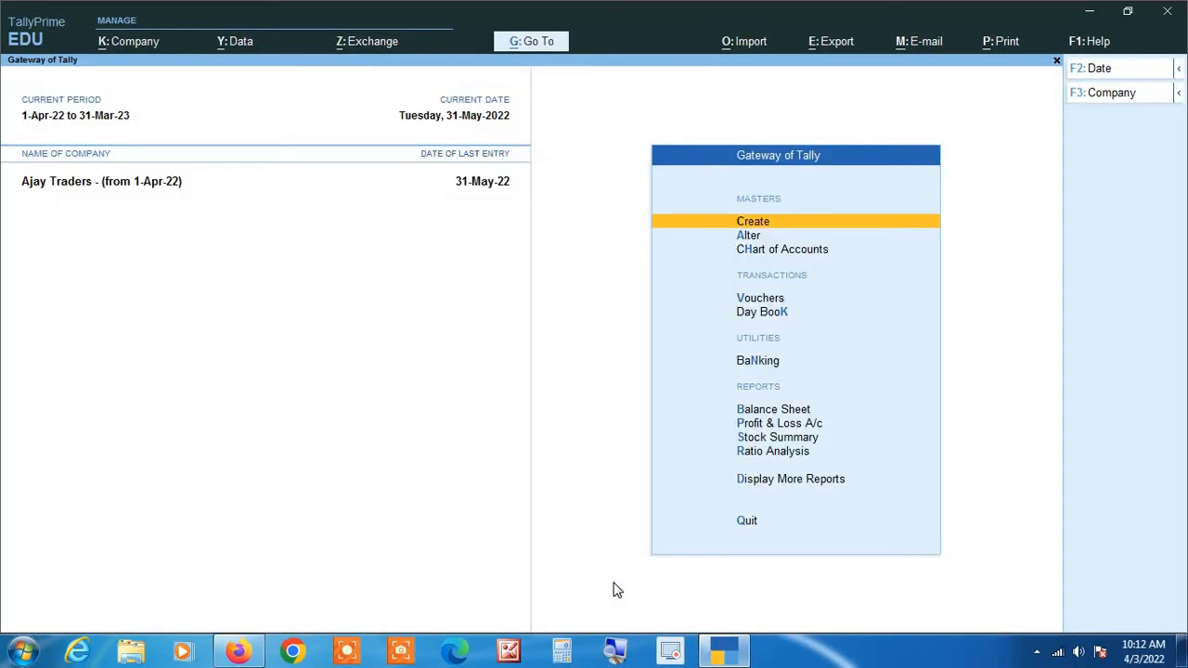
Check the Purchase Register of Ajay Traders - (from 1-Apr-22) and its May purchase vouchers, and leave the register.
{"action": "key", "text": "d"}
{"action": "key", "text": "a"}
{"action": "key", "text": "u"}
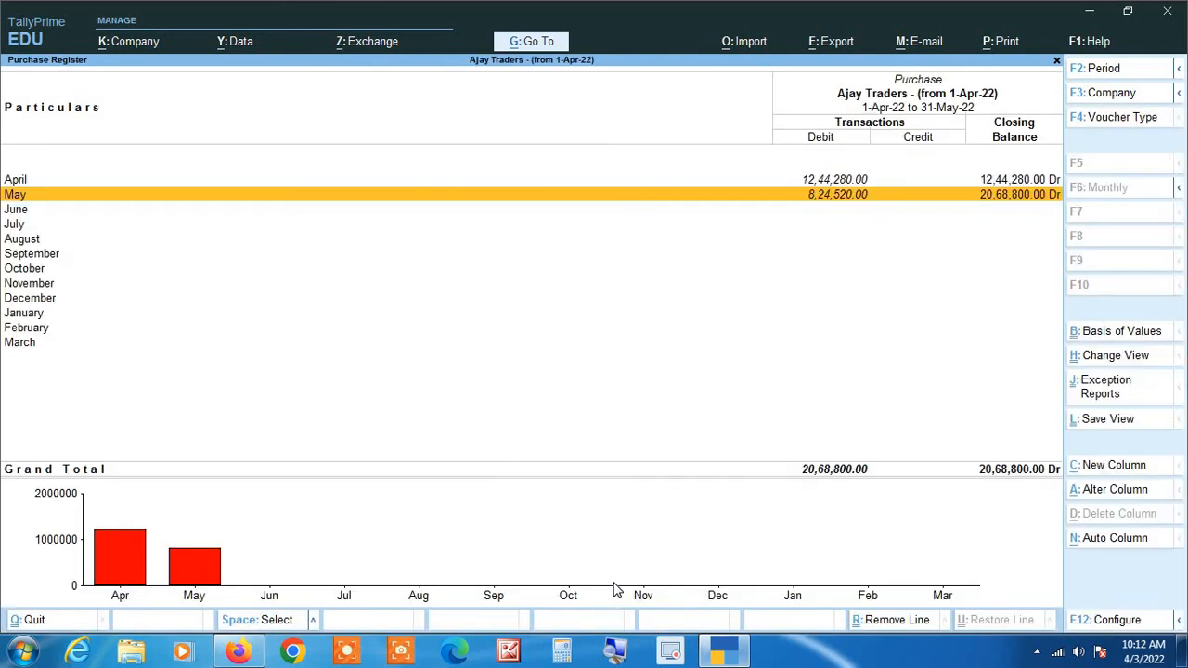
{"action": "key", "text": "Return"}
{"action": "key", "text": "Escape"}
{"action": "key", "text": "Escape"}
{"action": "key", "text": "Escape"}
{"action": "key", "text": "Escape"}
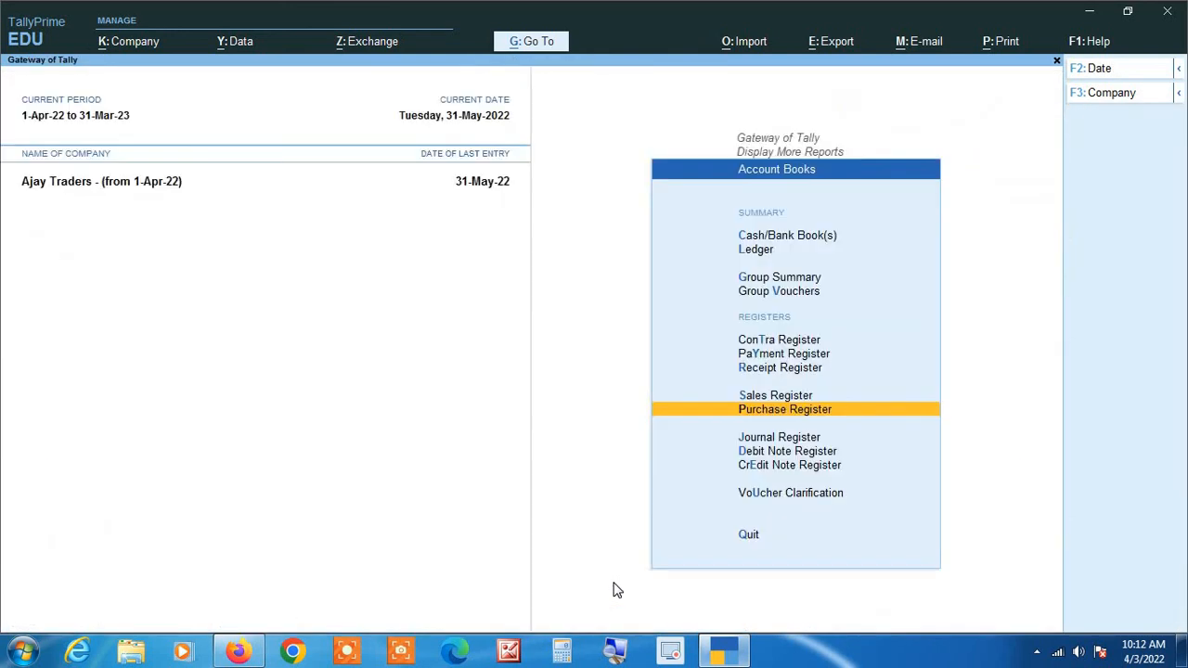
Open the Day Book, list its vouchers from 1-Apr-22 to 31-May-22, and return to the main menu after examining them.
{"action": "key", "text": "Return"}
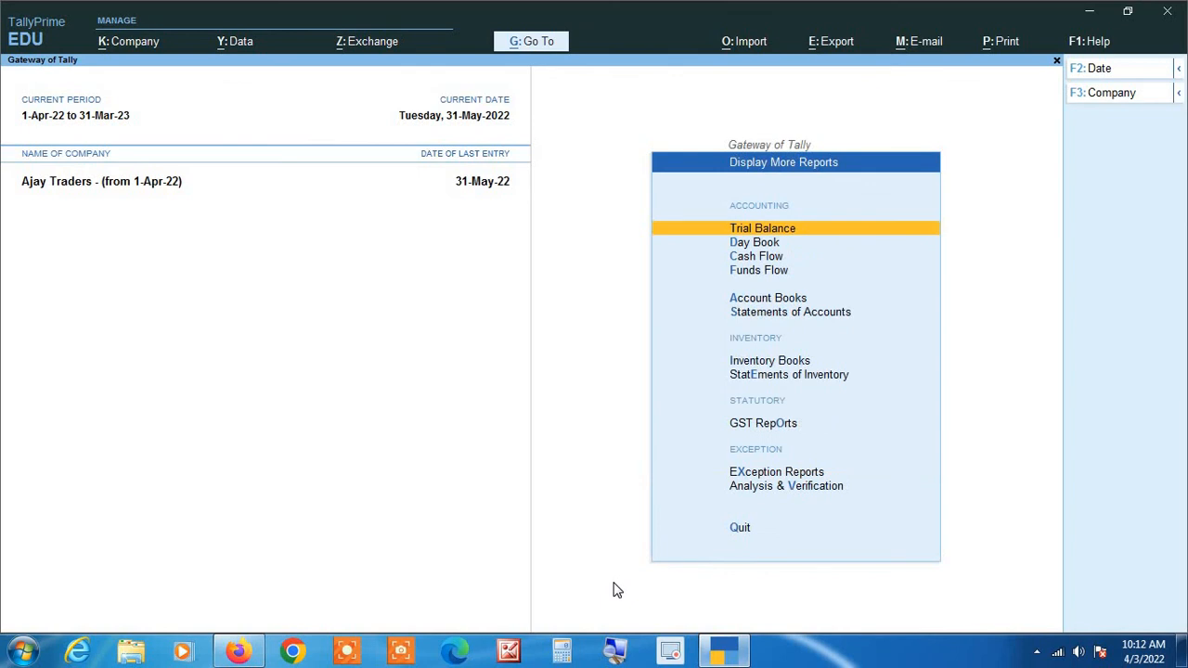
{"action": "key", "text": "Down"}
{"action": "key", "text": "Return"}
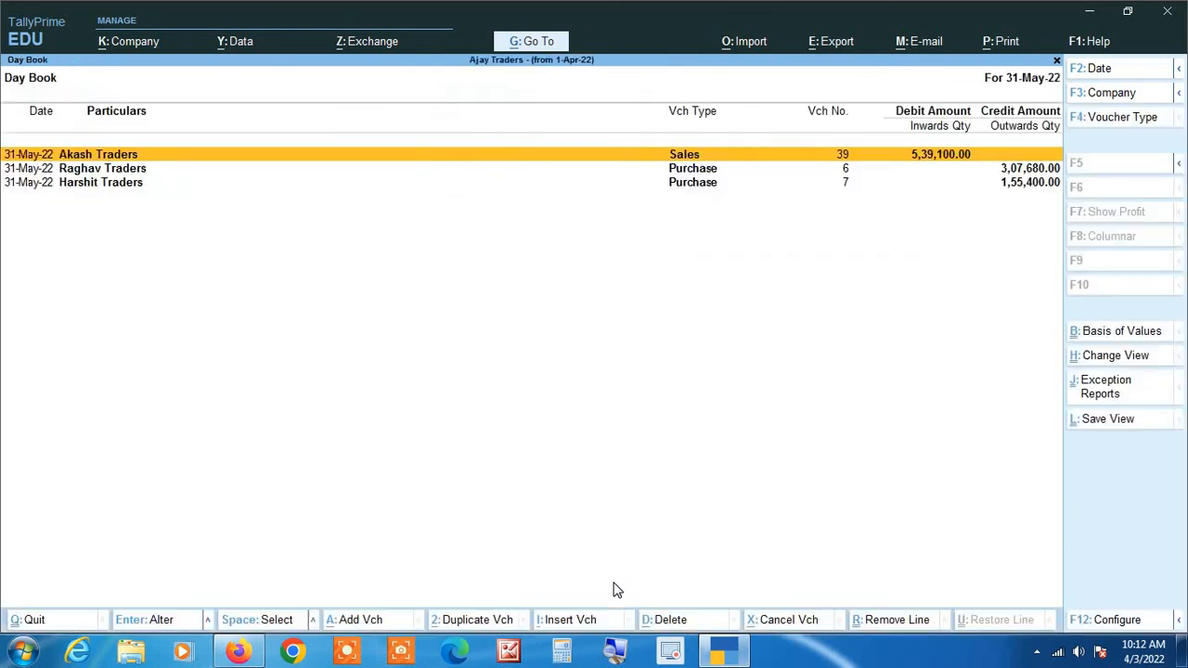
{"action": "key", "text": "alt+F2"}
{"action": "type", "text": "1-4"}
{"action": "key", "text": "Return"}
{"action": "key", "text": "Return"}
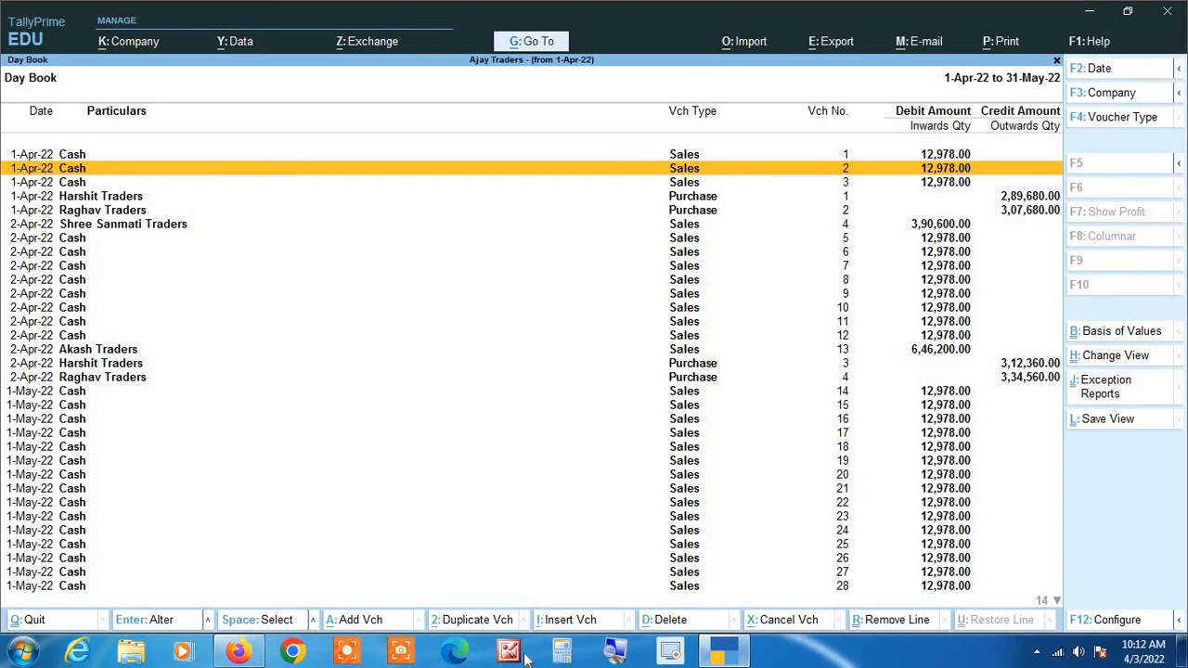
{"action": "left_click", "coordinate": [614, 652]}
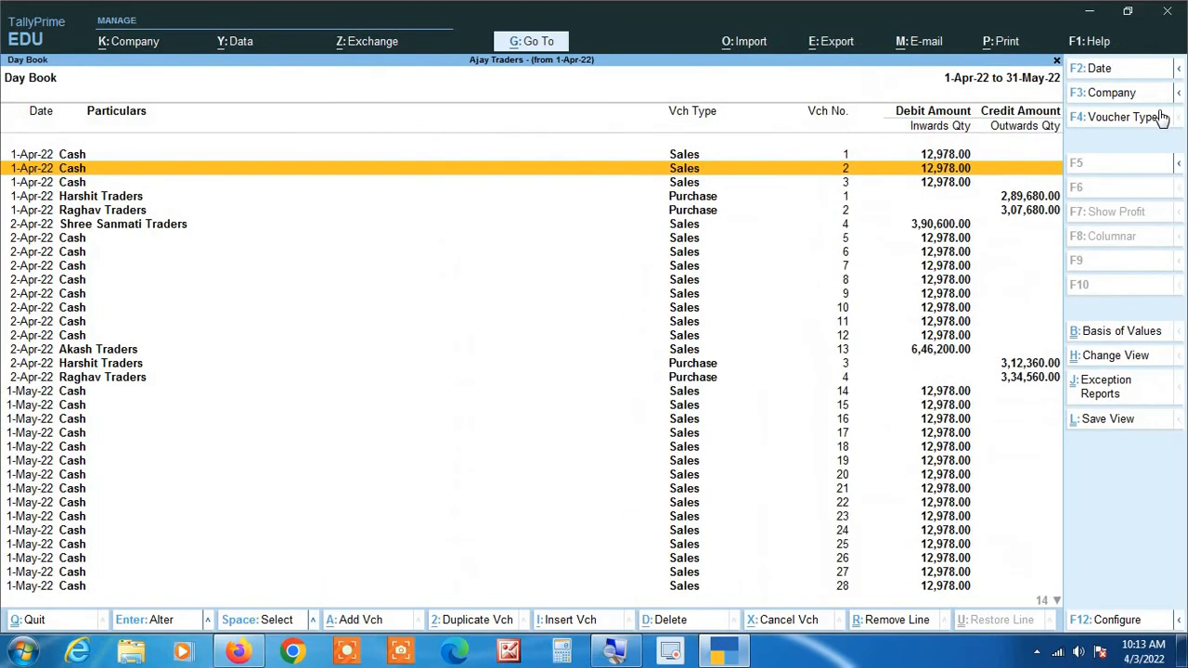
{"action": "key", "text": "Escape"}
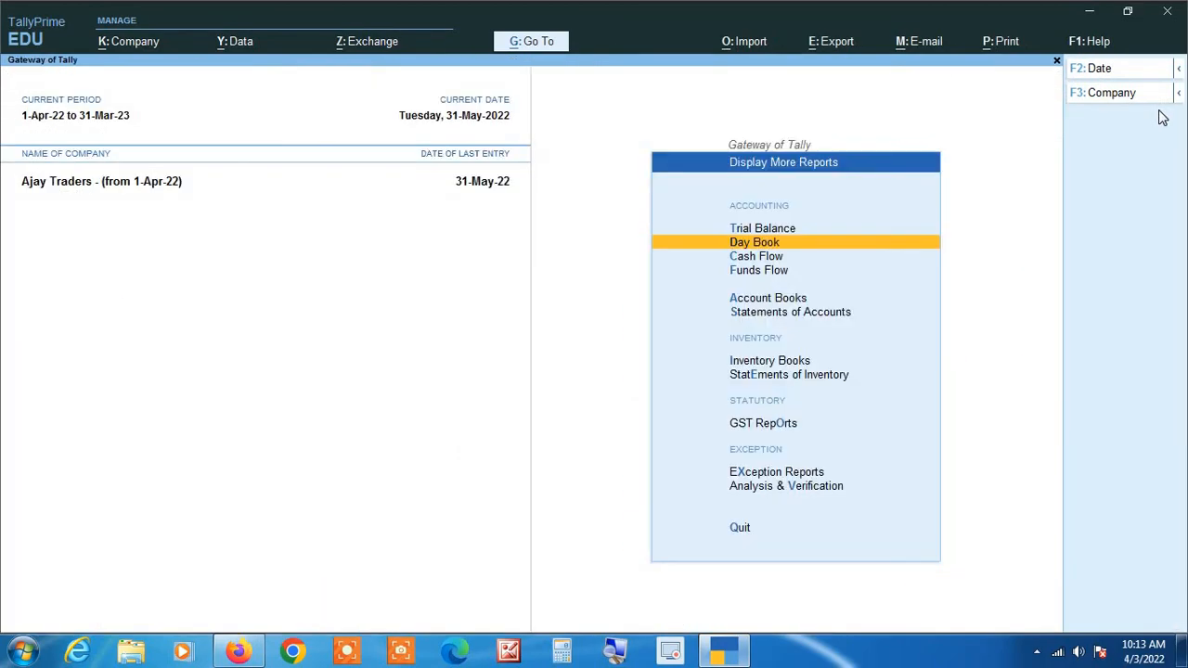
{"action": "key", "text": "Escape"}
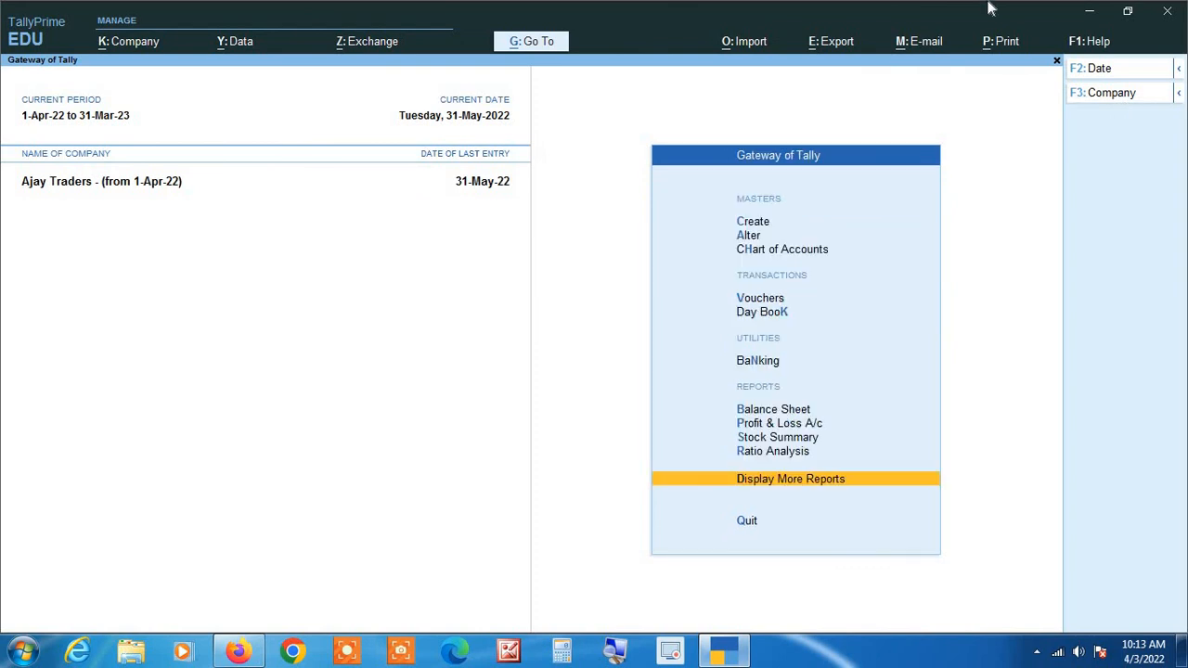
Display the Balance Sheet of Ajay Traders - (from 1-Apr-22) in detailed form and go to Sundry Creditors.
{"action": "key", "text": "b"}
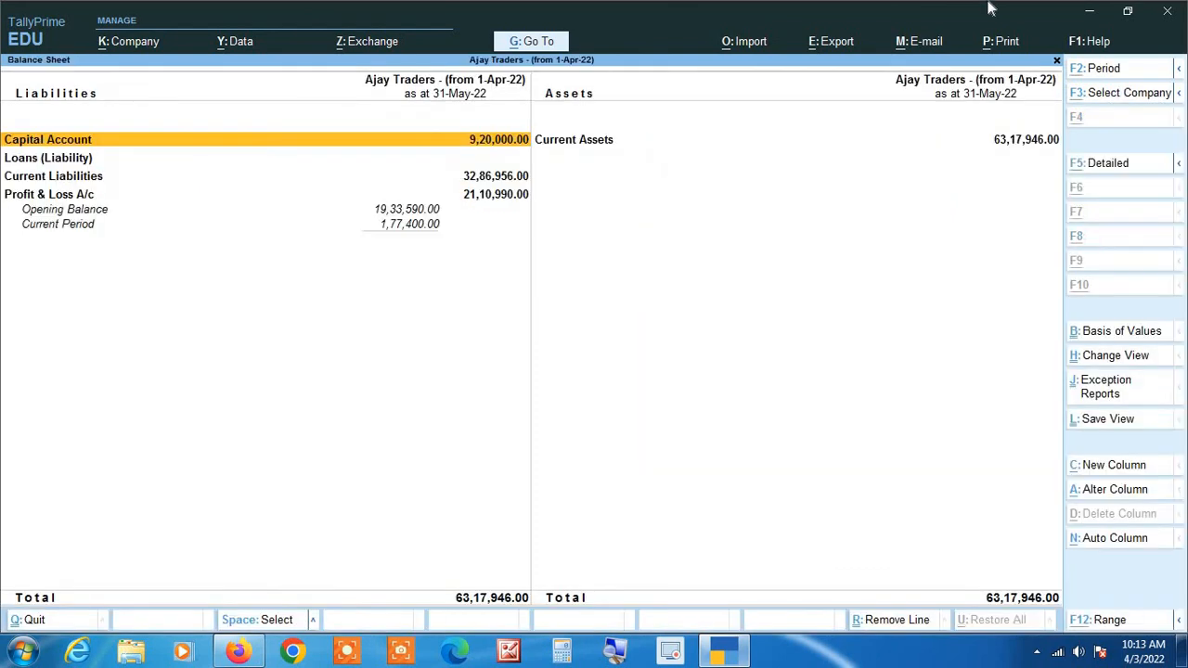
{"action": "key", "text": "alt+F1"}
{"action": "key", "text": "Down"}
{"action": "key", "text": "Down"}
{"action": "key", "text": "Down"}
{"action": "key", "text": "Down"}
{"action": "key", "text": "Down"}
{"action": "key", "text": "Down"}
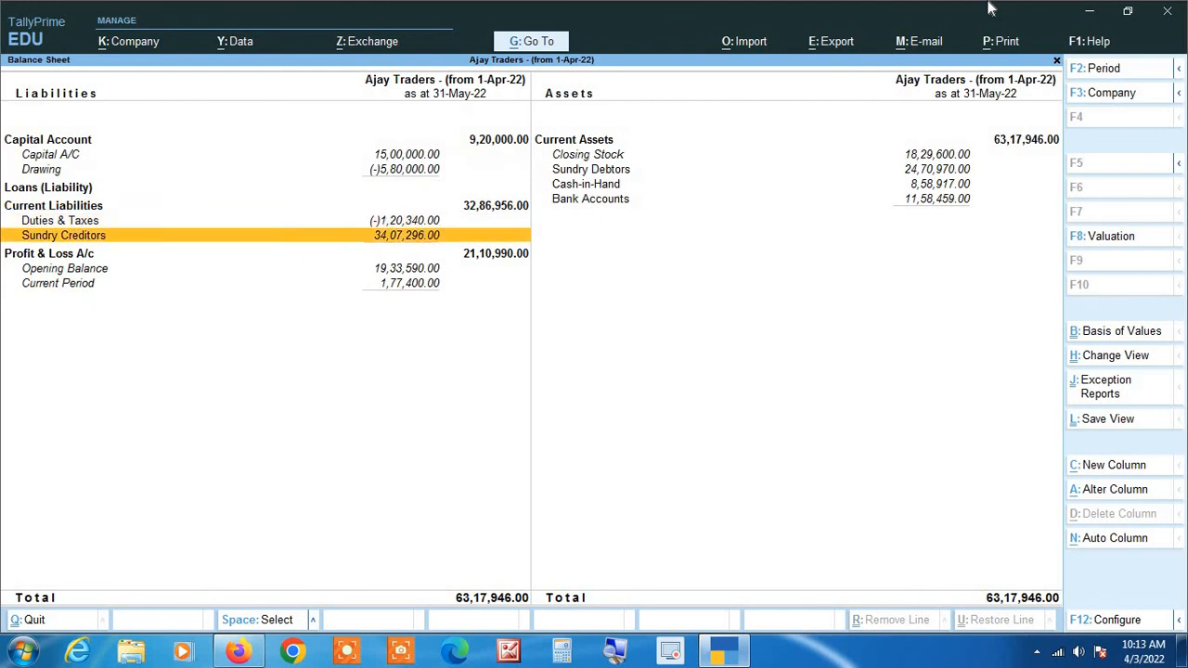
Examine the opening balance in Harshit Traders' monthly ledger summary under Sundry Creditors, and return to the main menu without quitting.
{"action": "key", "text": "Return"}
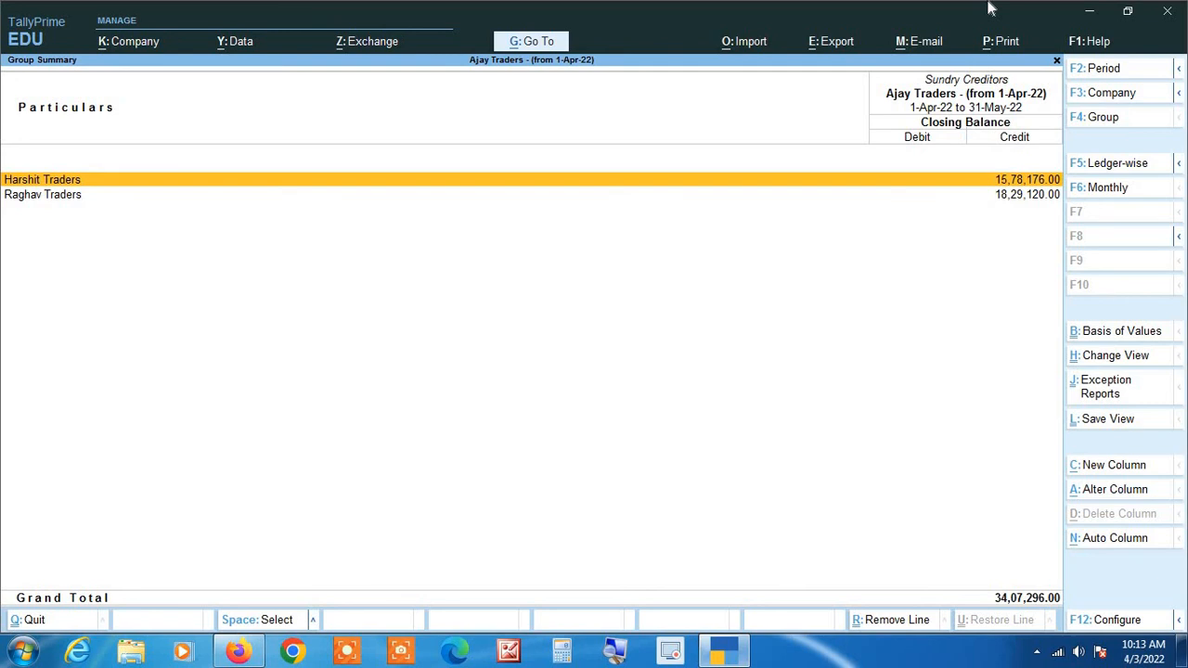
{"action": "key", "text": "Return"}
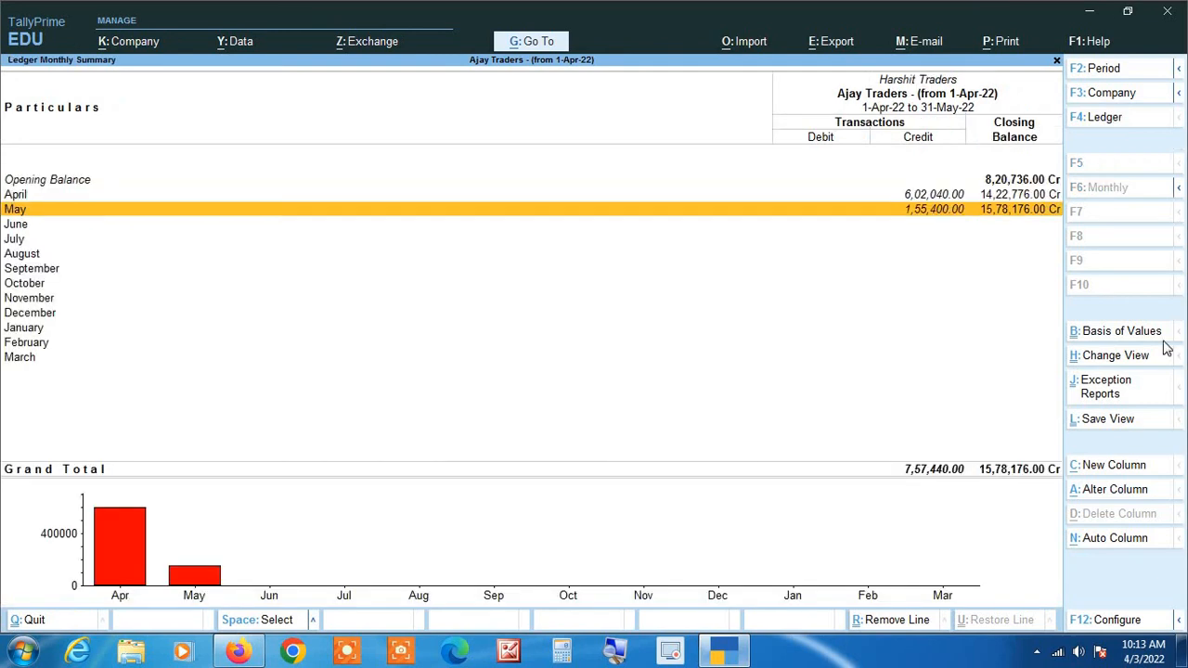
{"action": "left_click", "coordinate": [616, 650]}
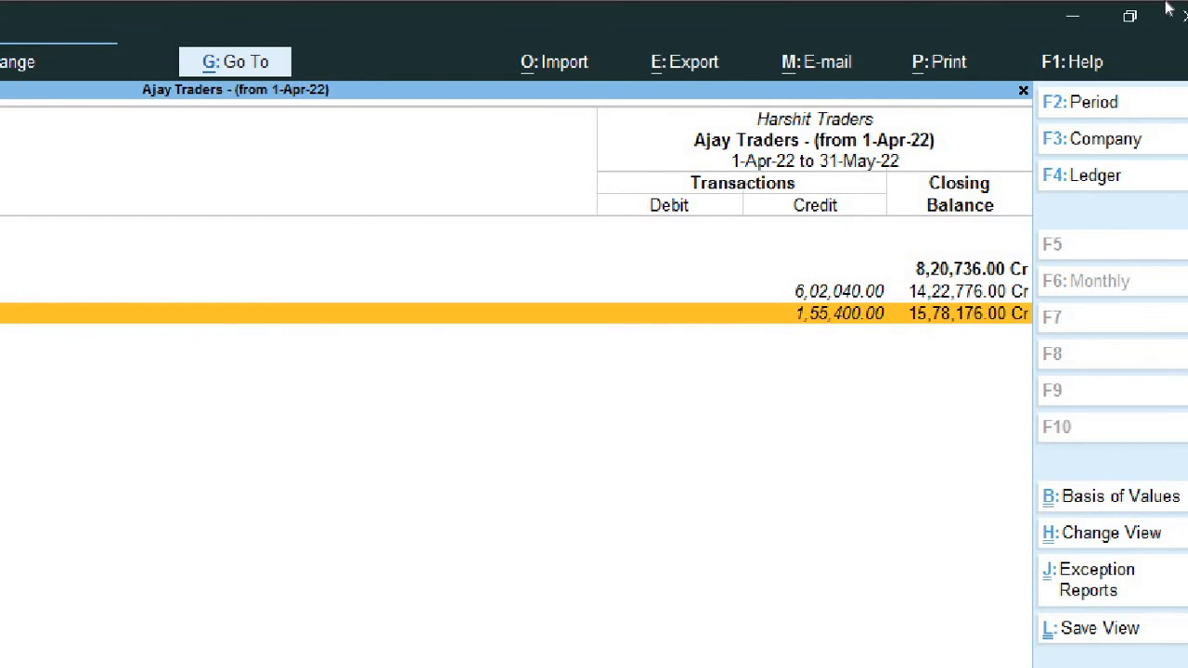
{"action": "key", "text": "Escape"}
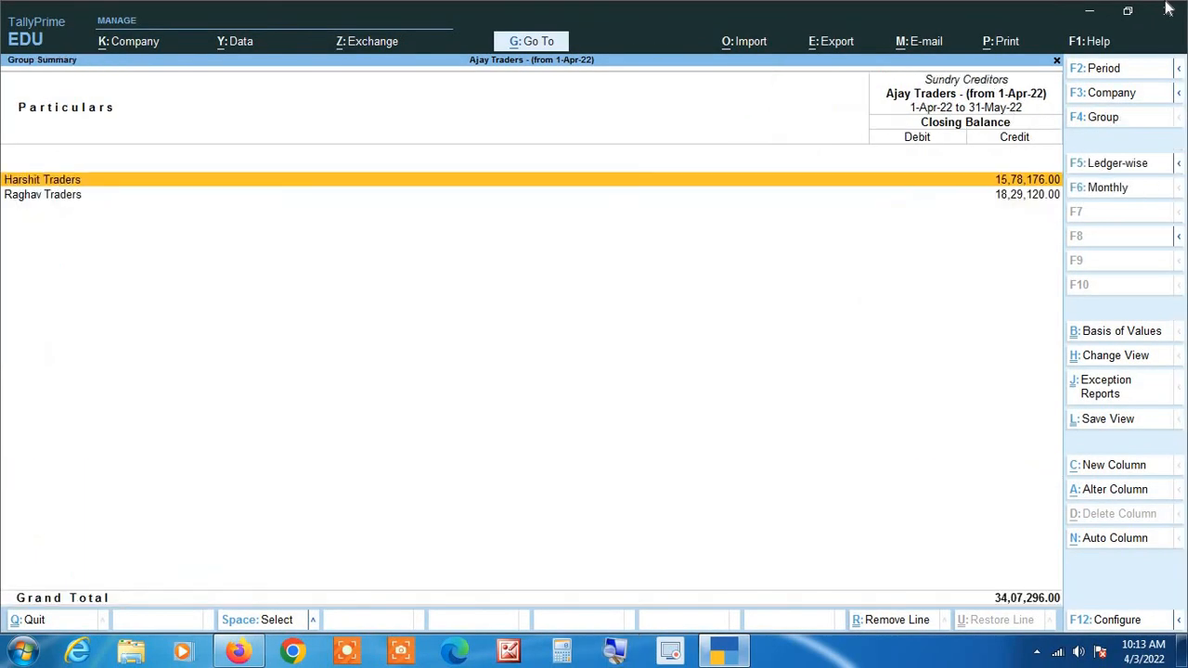
{"action": "key", "text": "Escape"}
{"action": "key", "text": "Escape"}
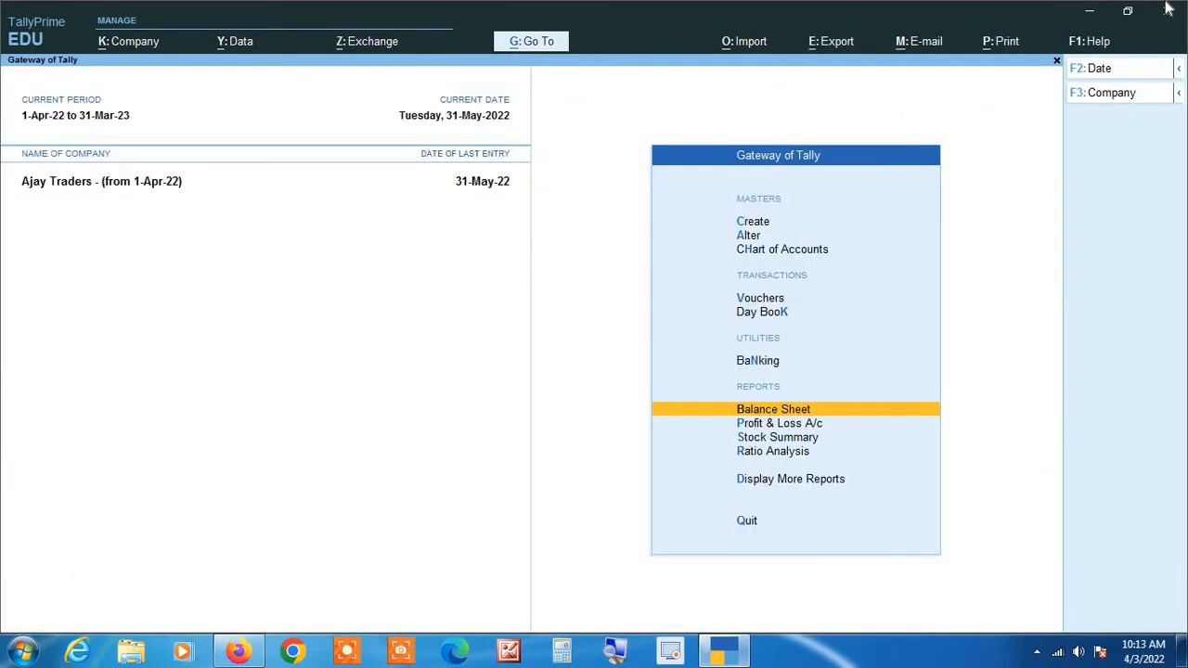
{"action": "key", "text": "Escape"}
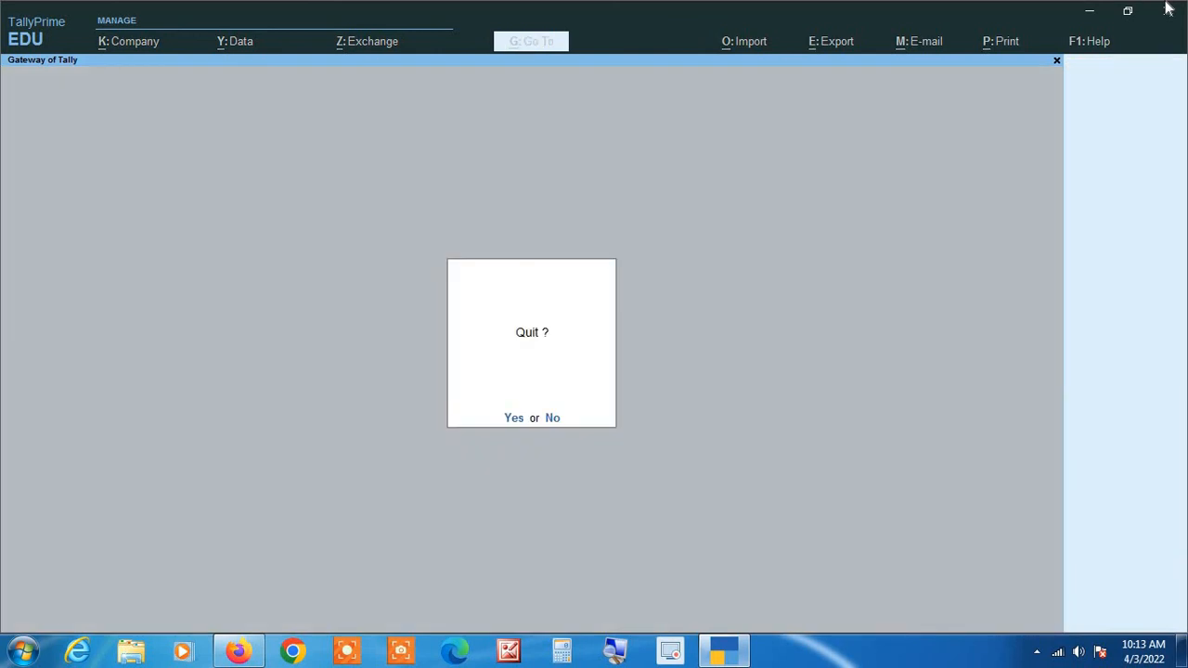
{"action": "key", "text": "Escape"}
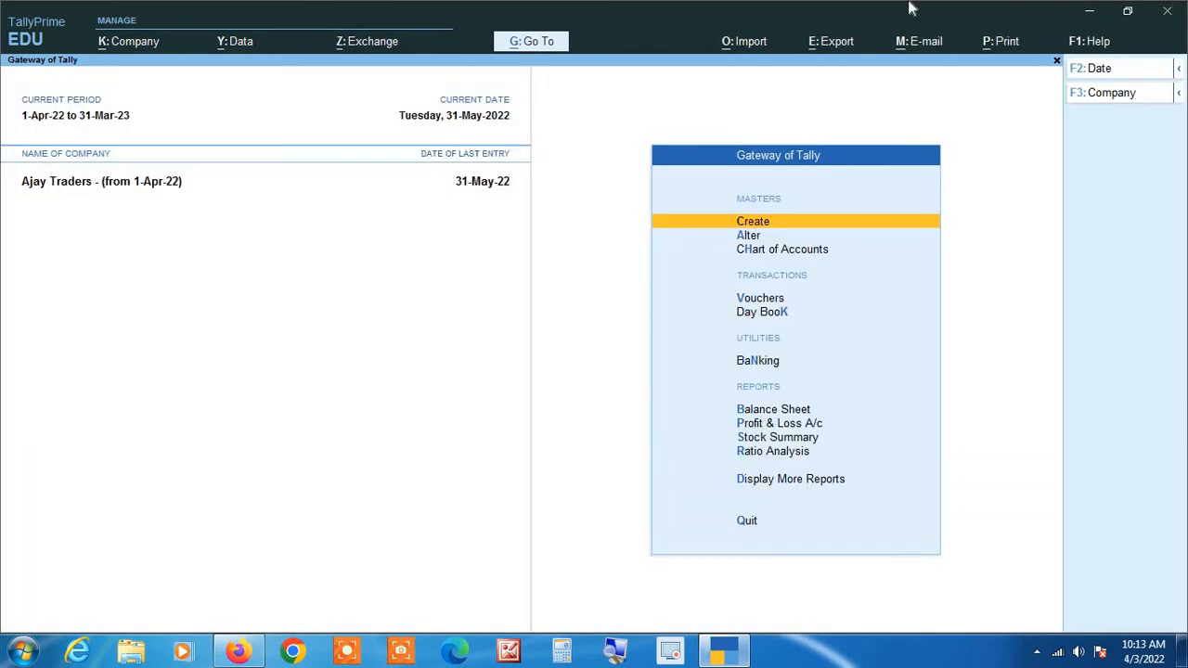